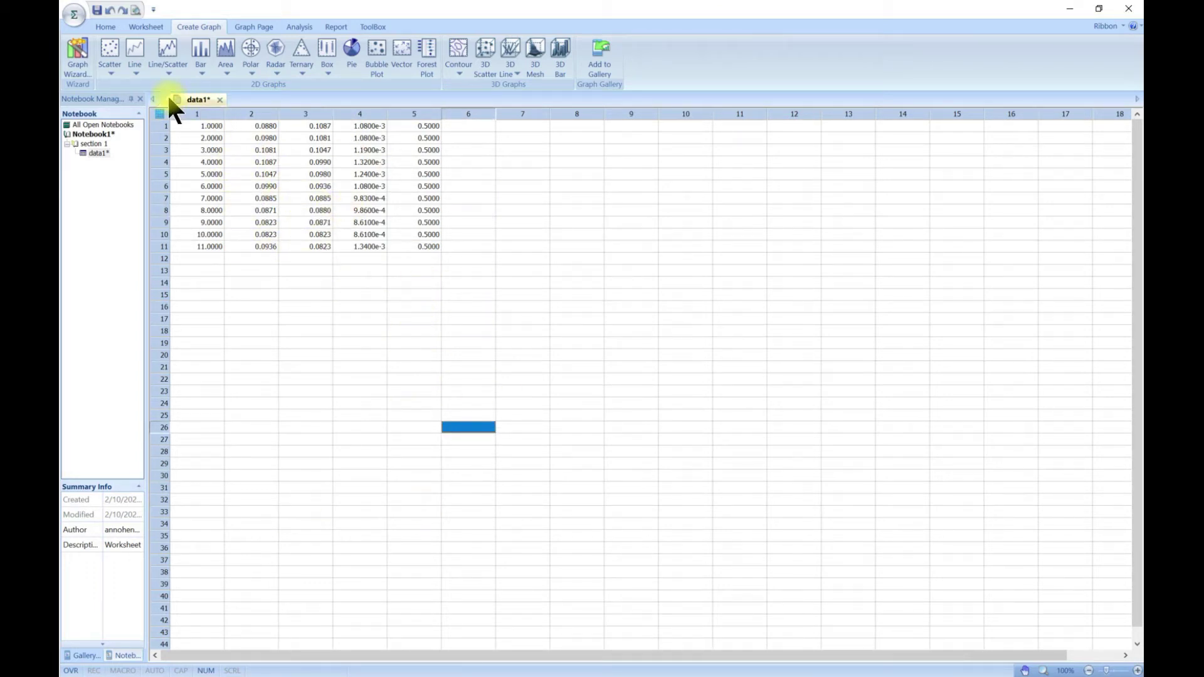
left_click(105, 26)
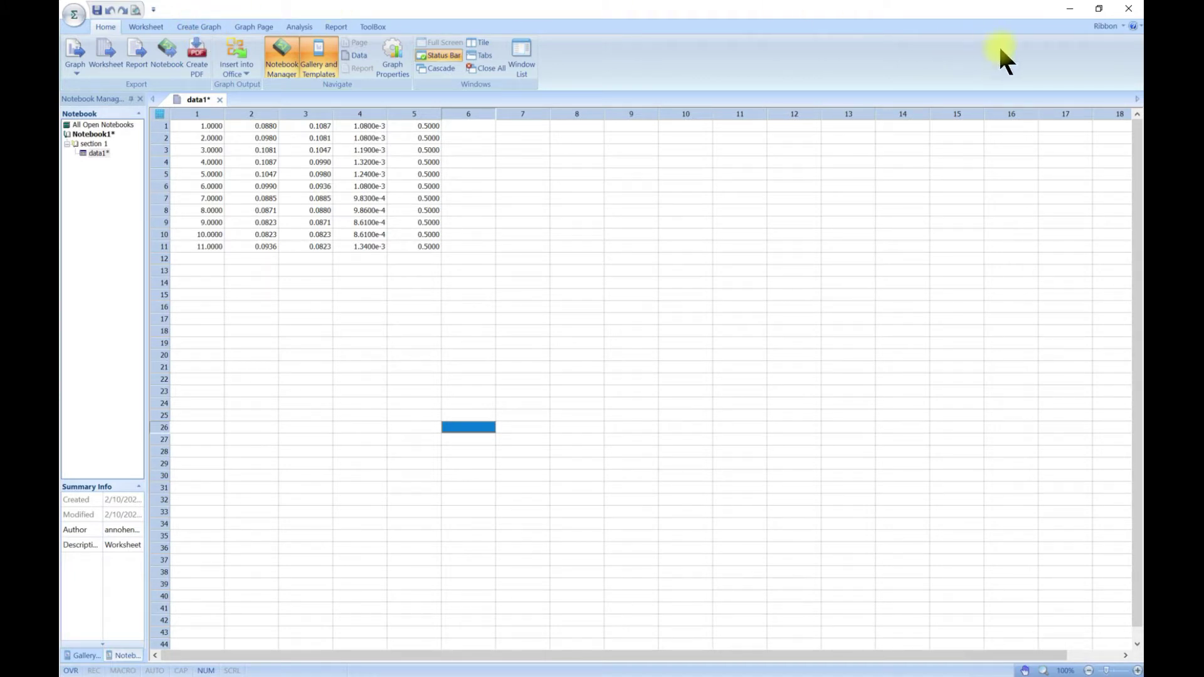
left_click(1123, 25)
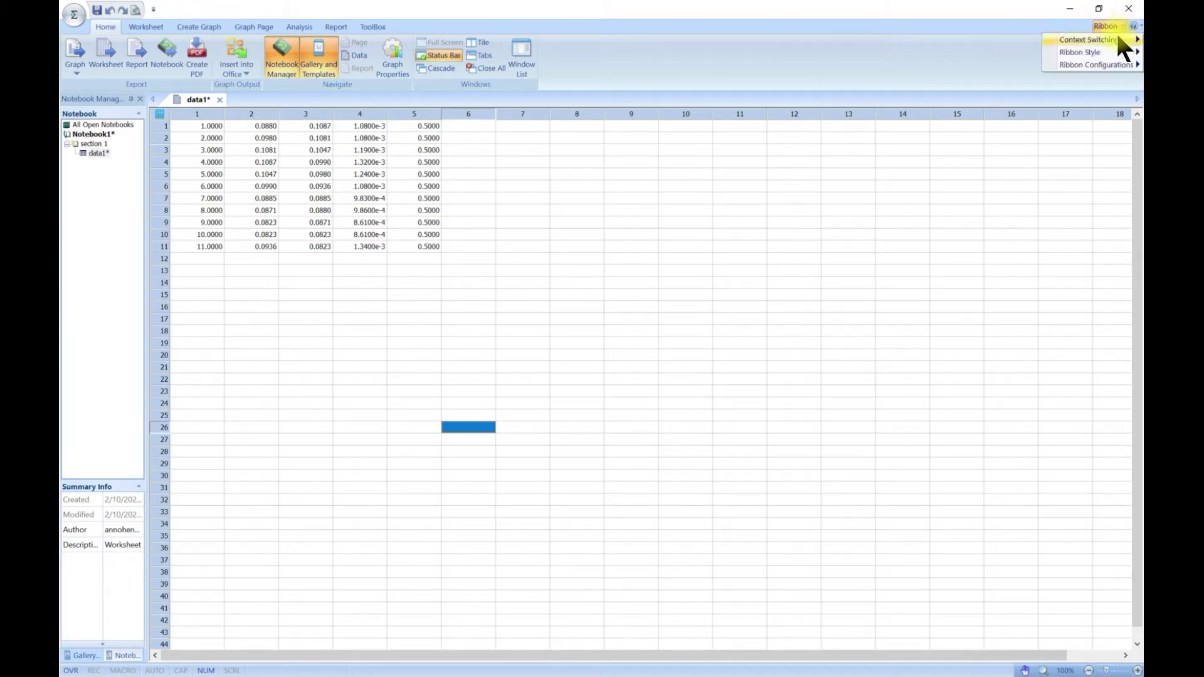
mouse_move(1115, 54)
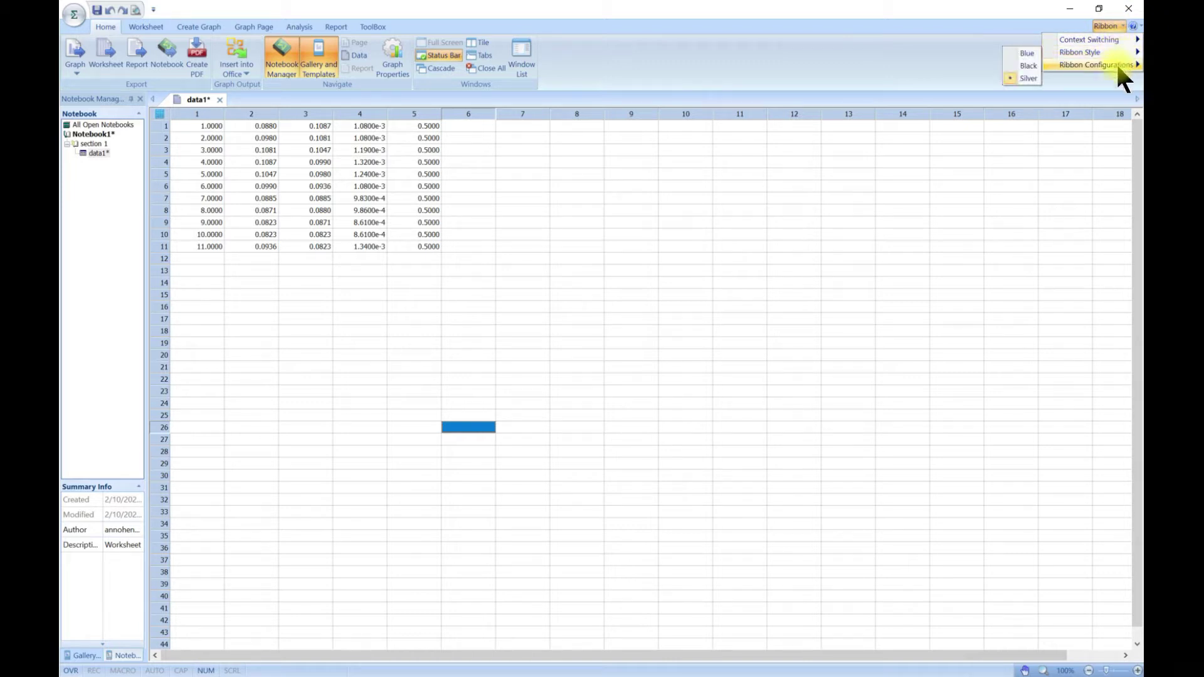
mouse_move(1081, 71)
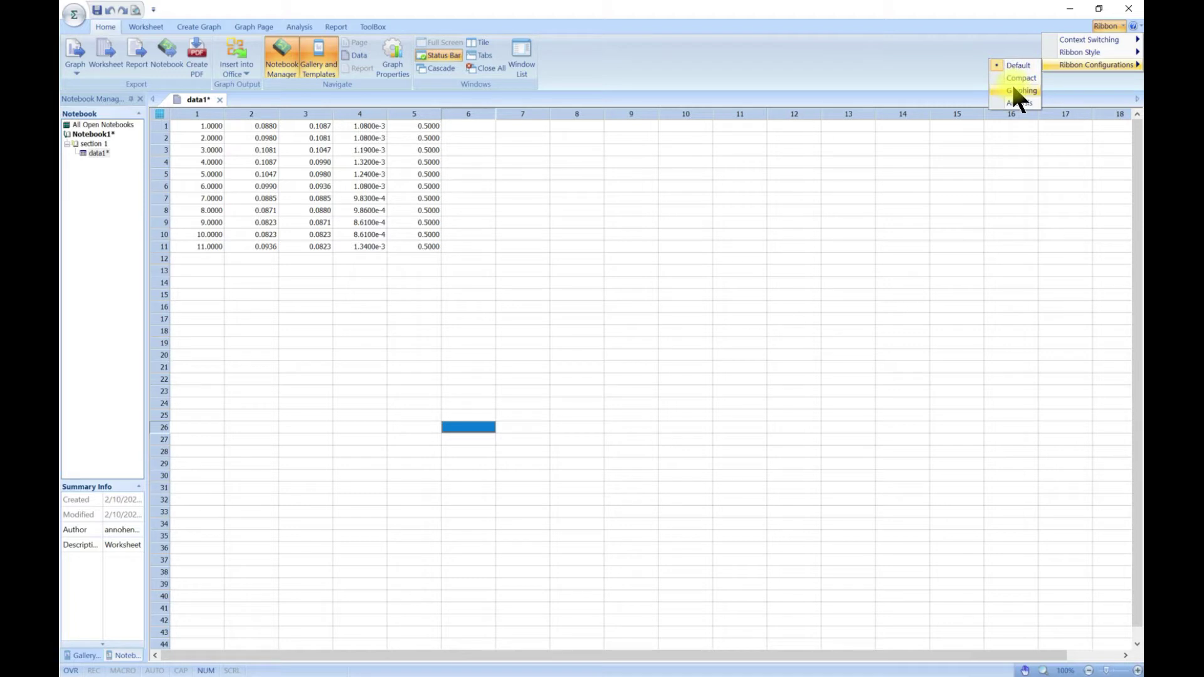
left_click(544, 221)
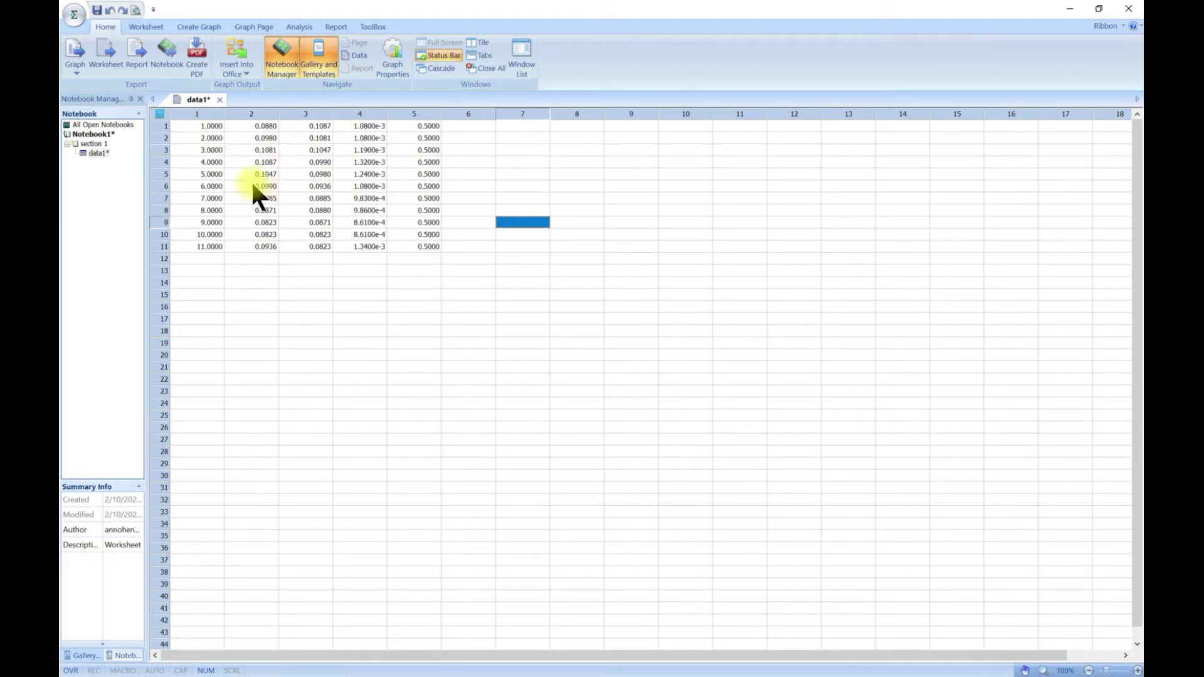
left_click(198, 27)
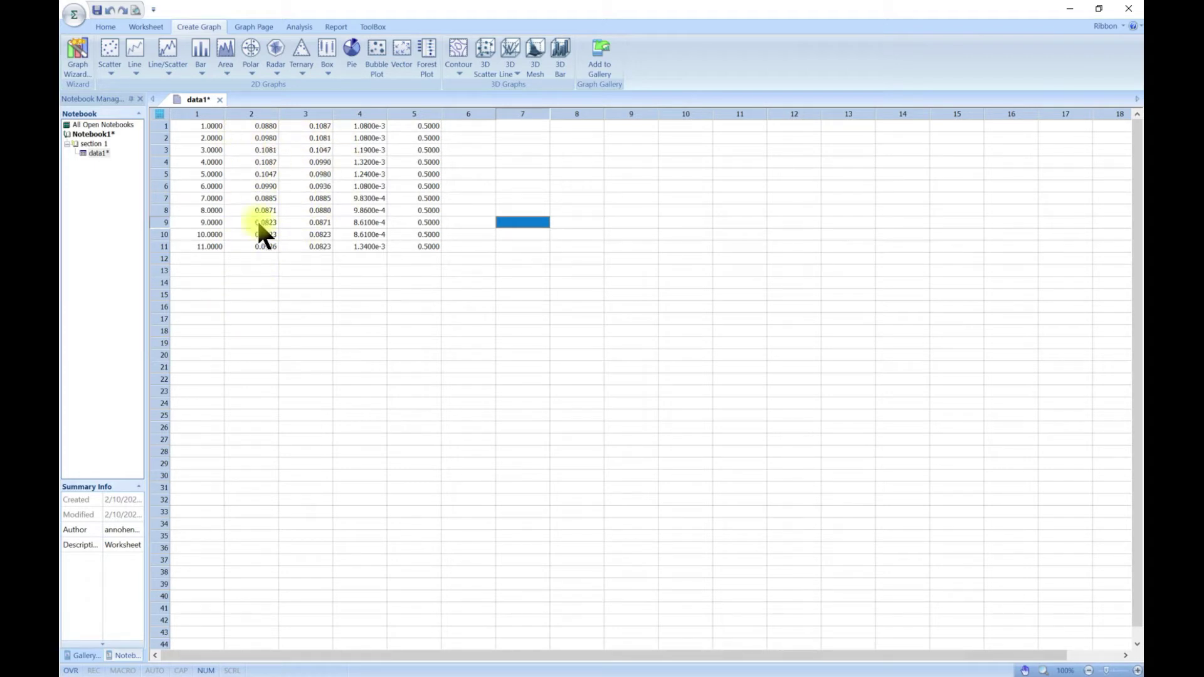
Step: Rename the data1 worksheet in the notebook tree to "scatter"
right_click(93, 151)
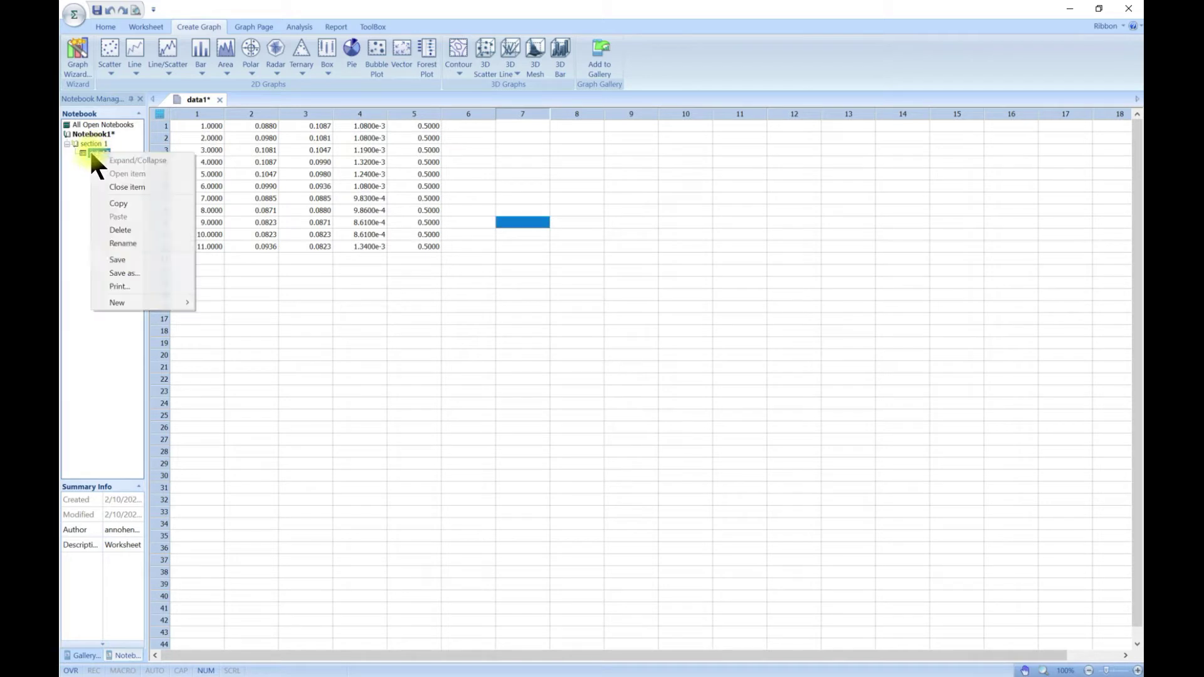
left_click(133, 243)
type("sca")
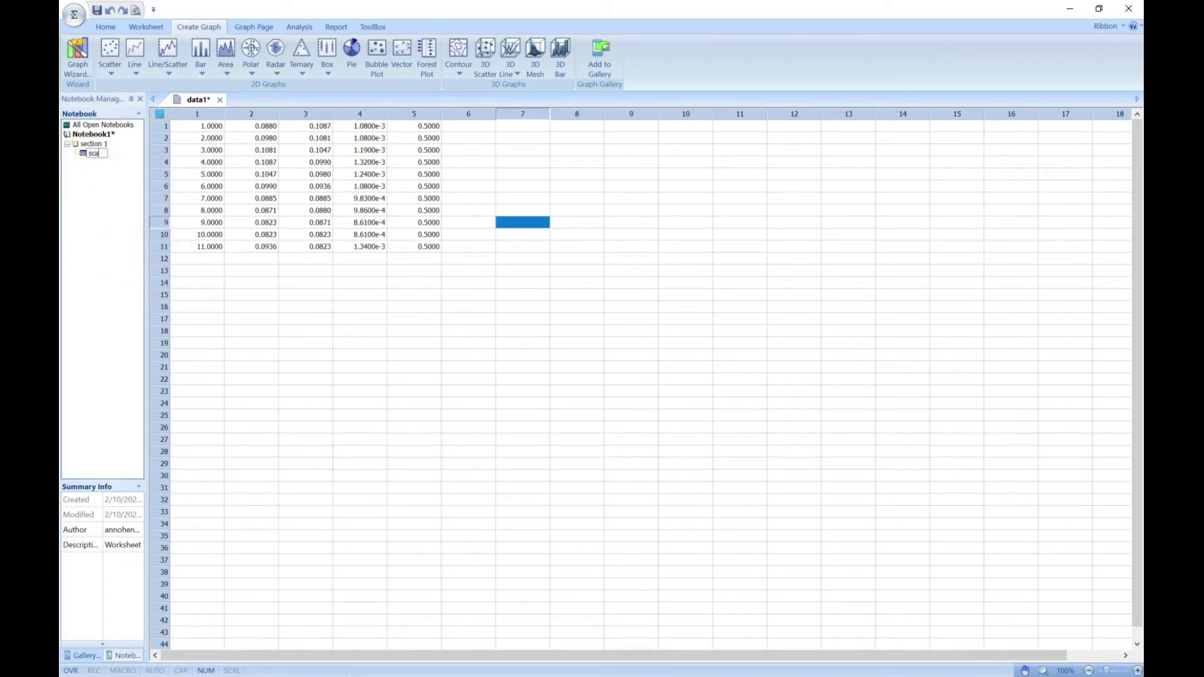
type("tter")
key("Return")
left_click(235, 163)
Step: Rename section 1 of the notebook to "class"
right_click(88, 146)
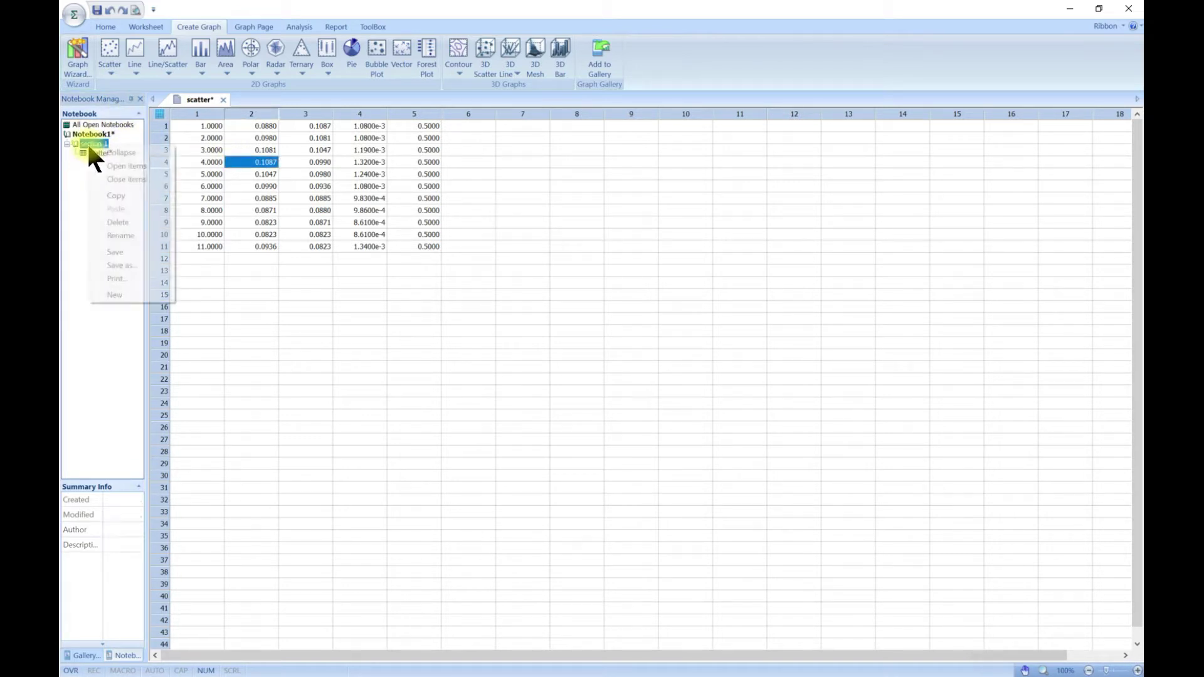
left_click(127, 237)
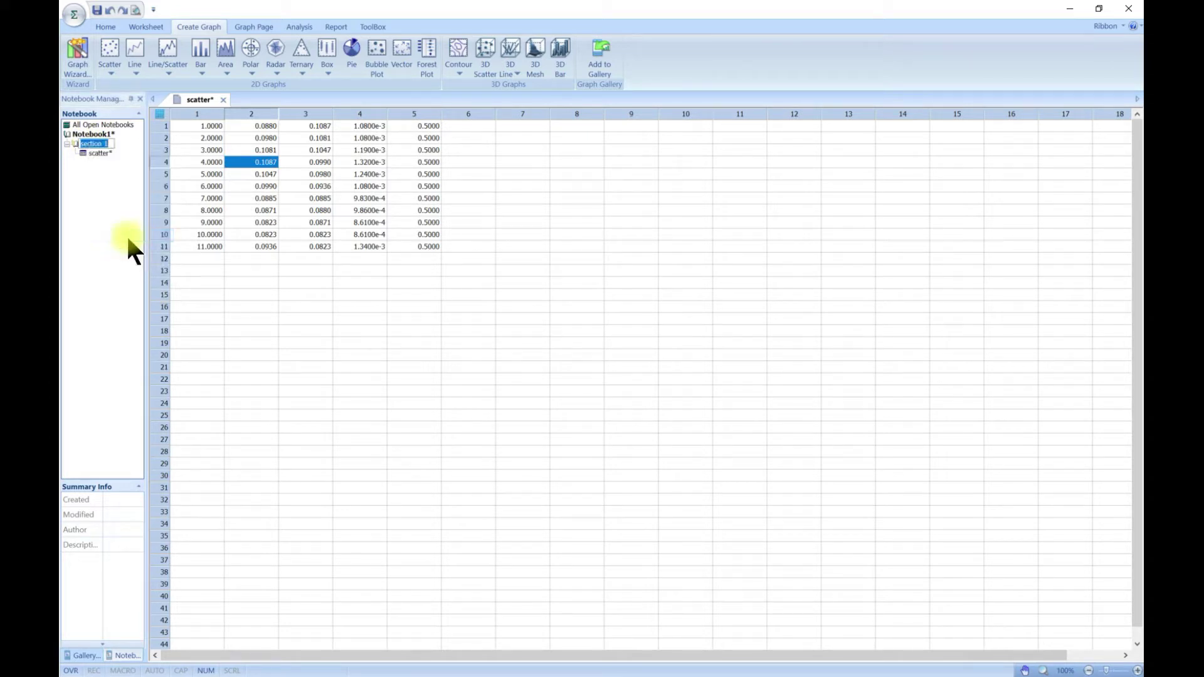
type("class")
left_click(281, 247)
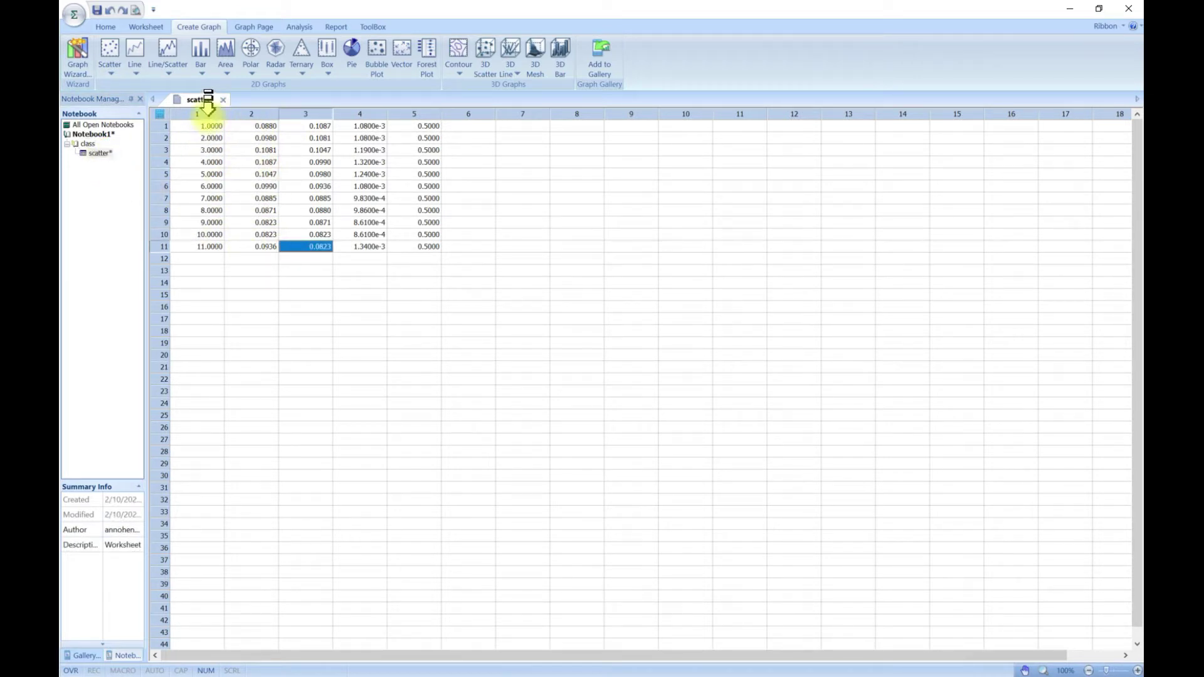
Step: Give worksheet column 1 the title "myx"
left_click(203, 113)
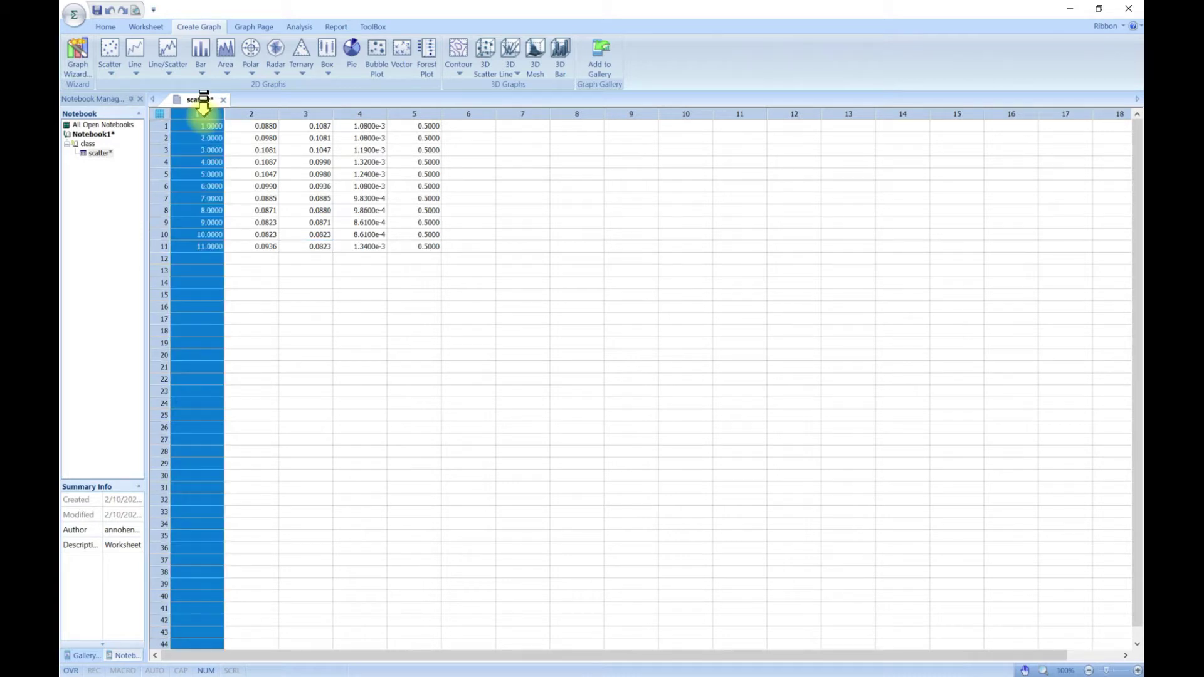
right_click(204, 113)
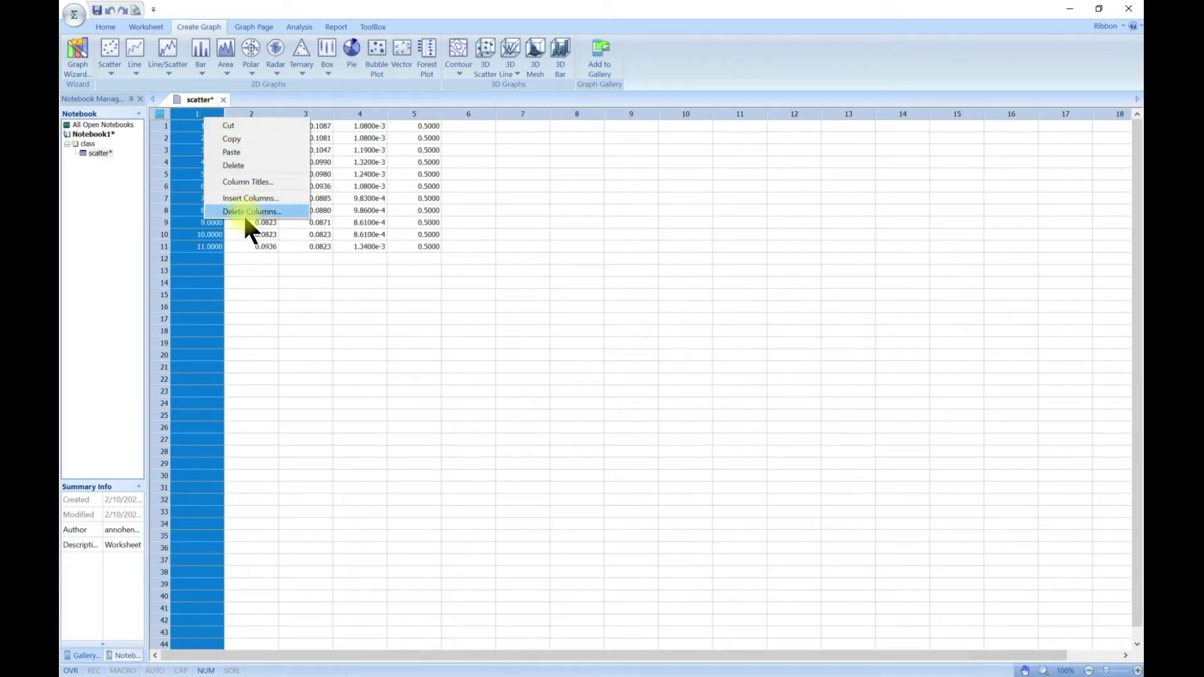
left_click(248, 185)
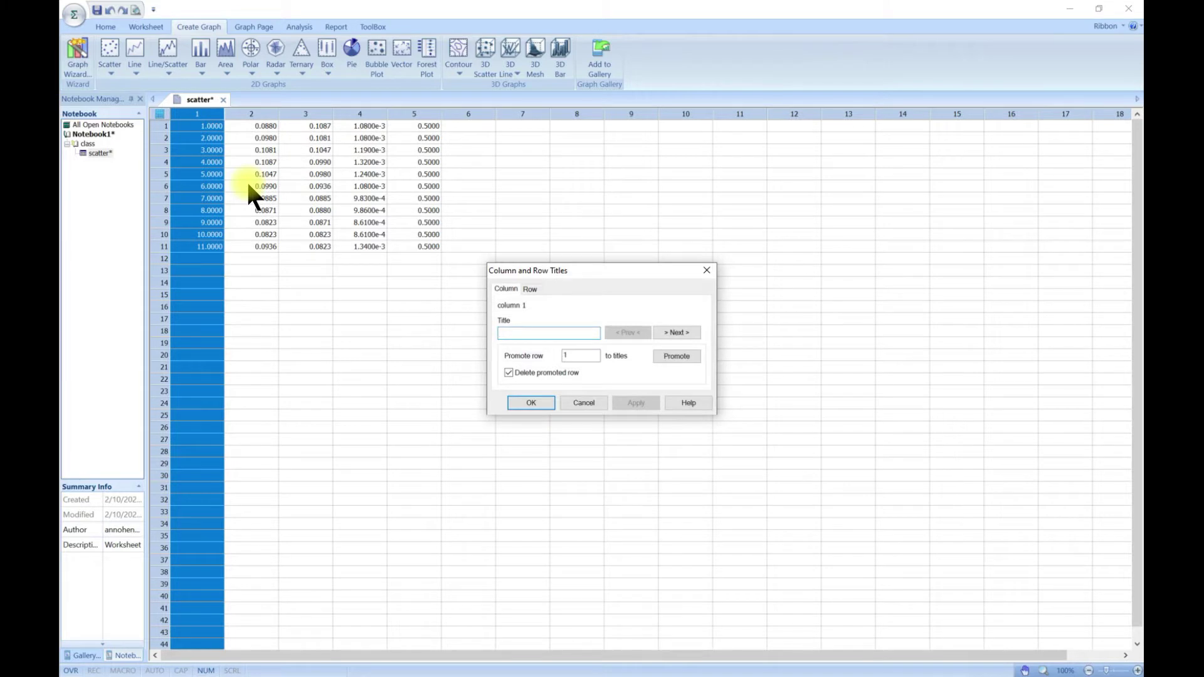
type("myx")
left_click(541, 401)
Step: Give worksheet column 2 the title "myY1"
left_click(251, 111)
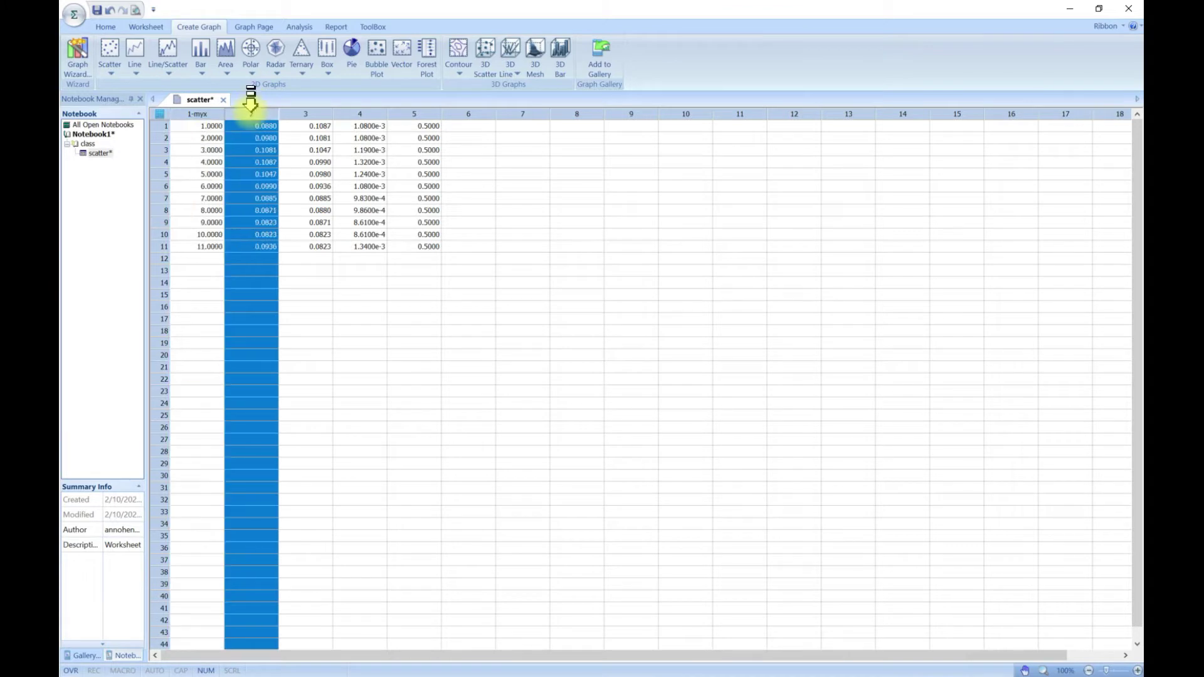
right_click(252, 116)
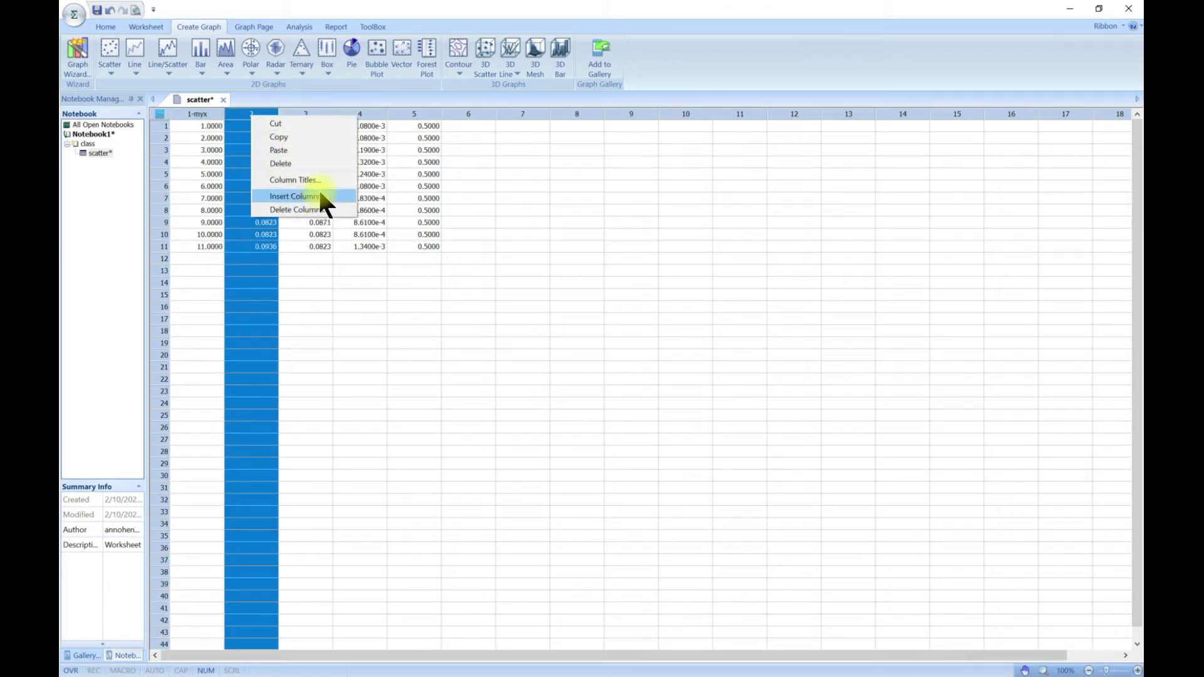
left_click(295, 180)
type("my")
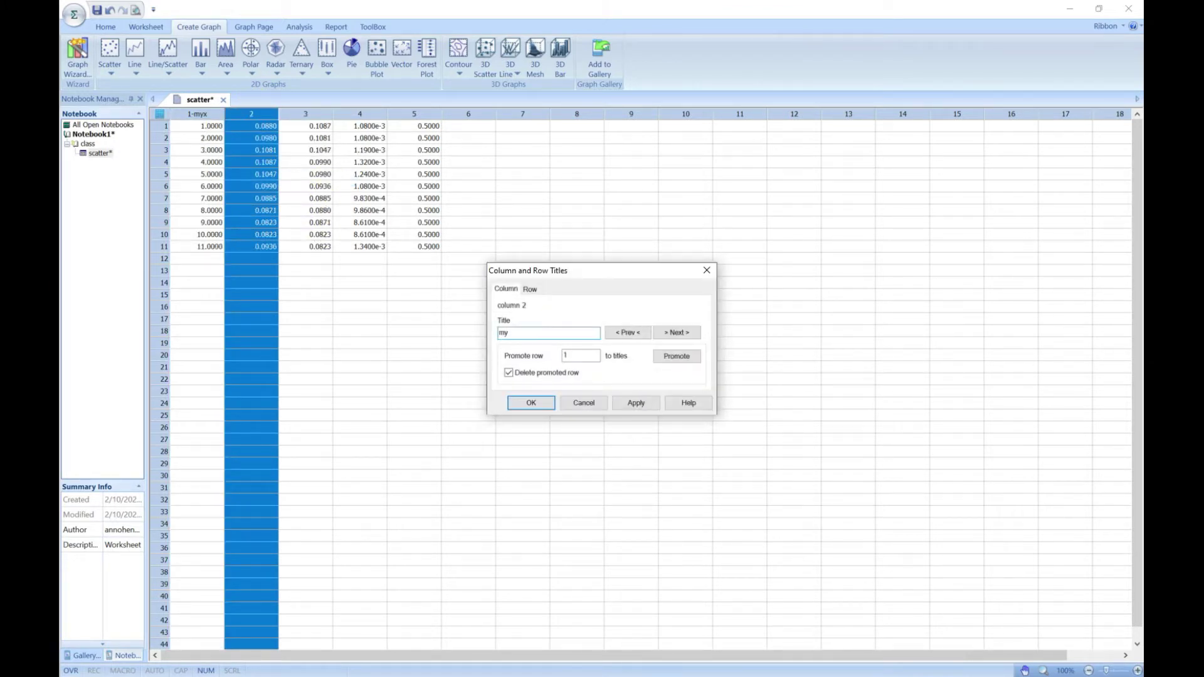
type("Y1")
key("Return")
Step: Give worksheet column 3 the title "MyY2"
left_click(306, 114)
right_click(306, 114)
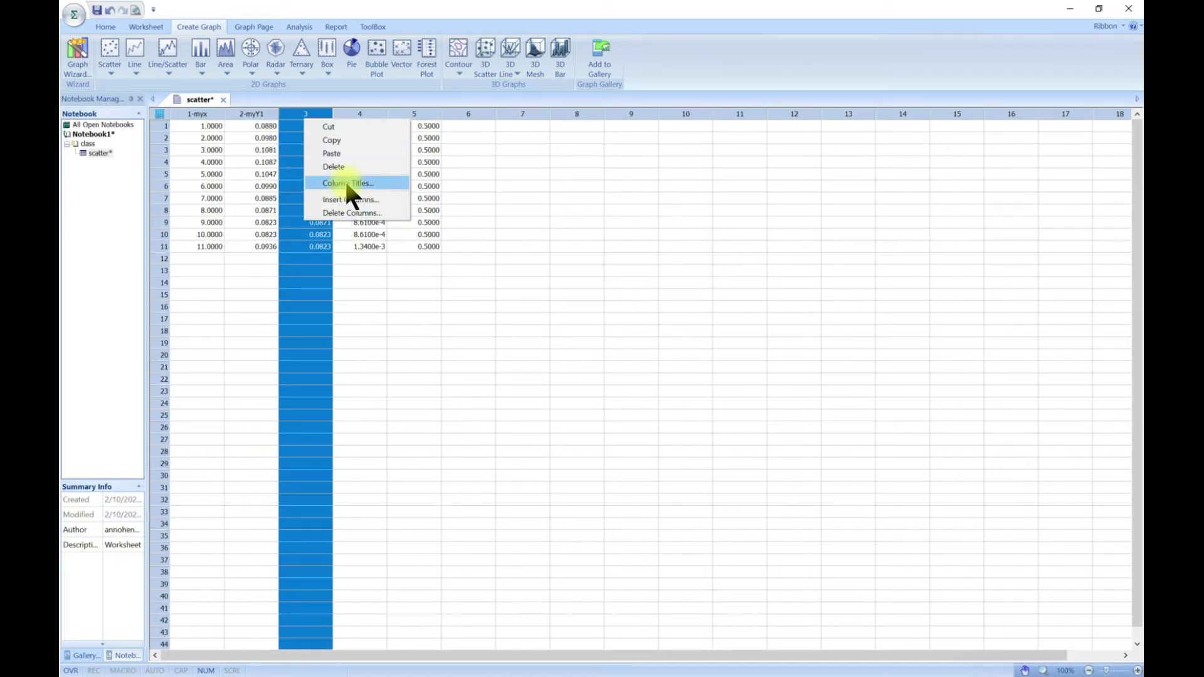
left_click(344, 179)
type("MyY2")
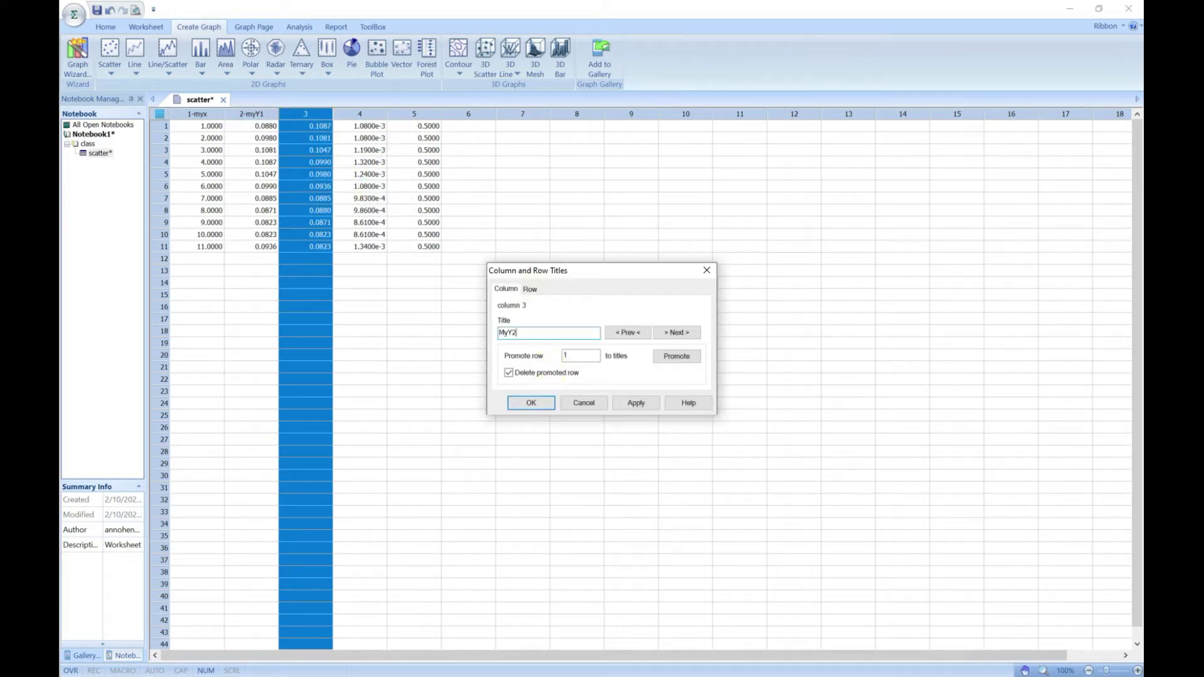
left_click(531, 403)
Step: Give worksheet column 4 the title "Err1"
left_click(355, 114)
right_click(372, 117)
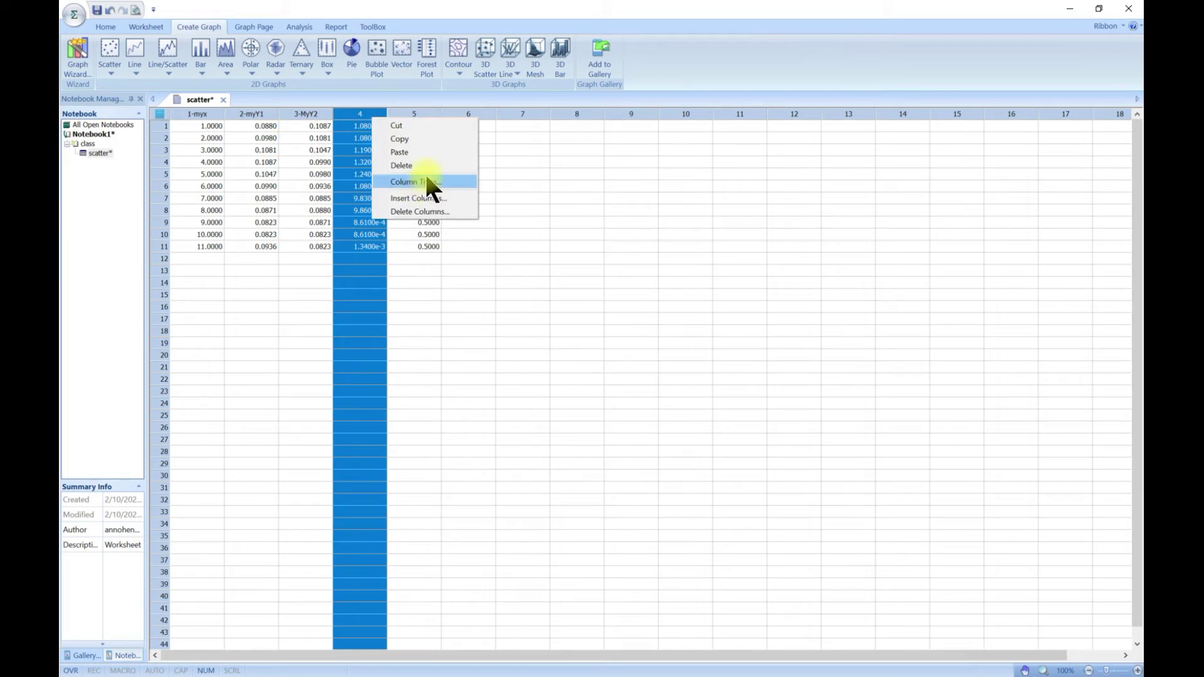
left_click(415, 182)
type("Err1")
left_click(534, 403)
Step: Give worksheet column 5 the title "Err-2" and deselect the column
right_click(414, 115)
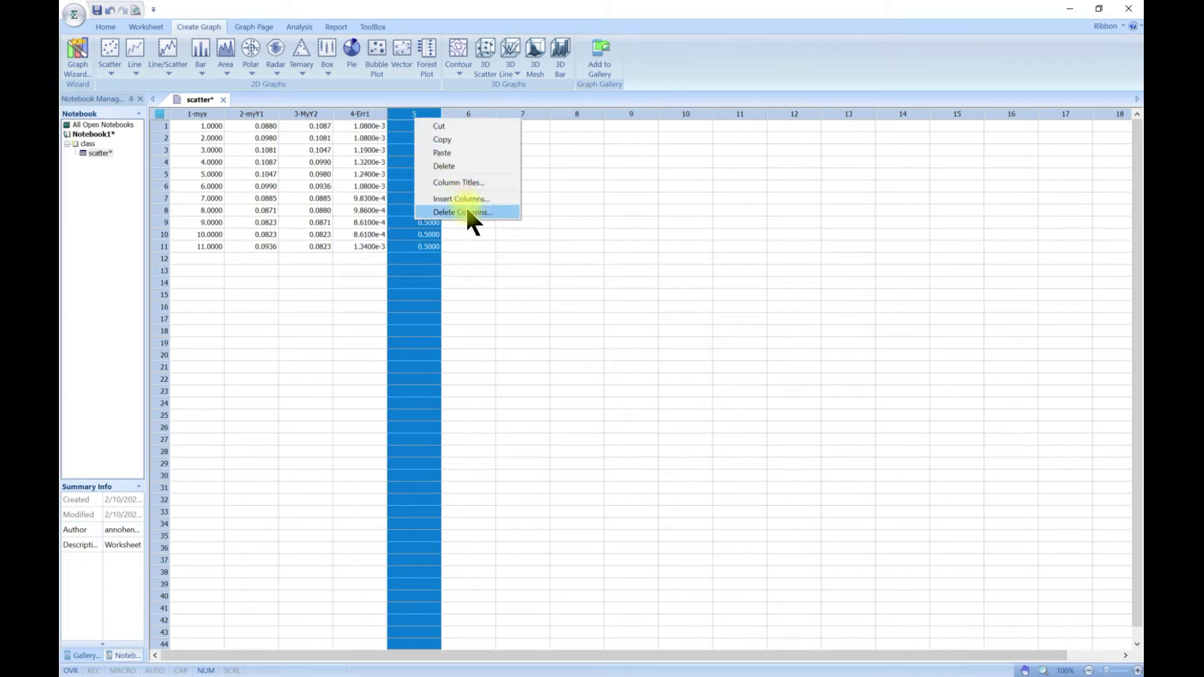
left_click(461, 182)
type("Err-2")
left_click(547, 403)
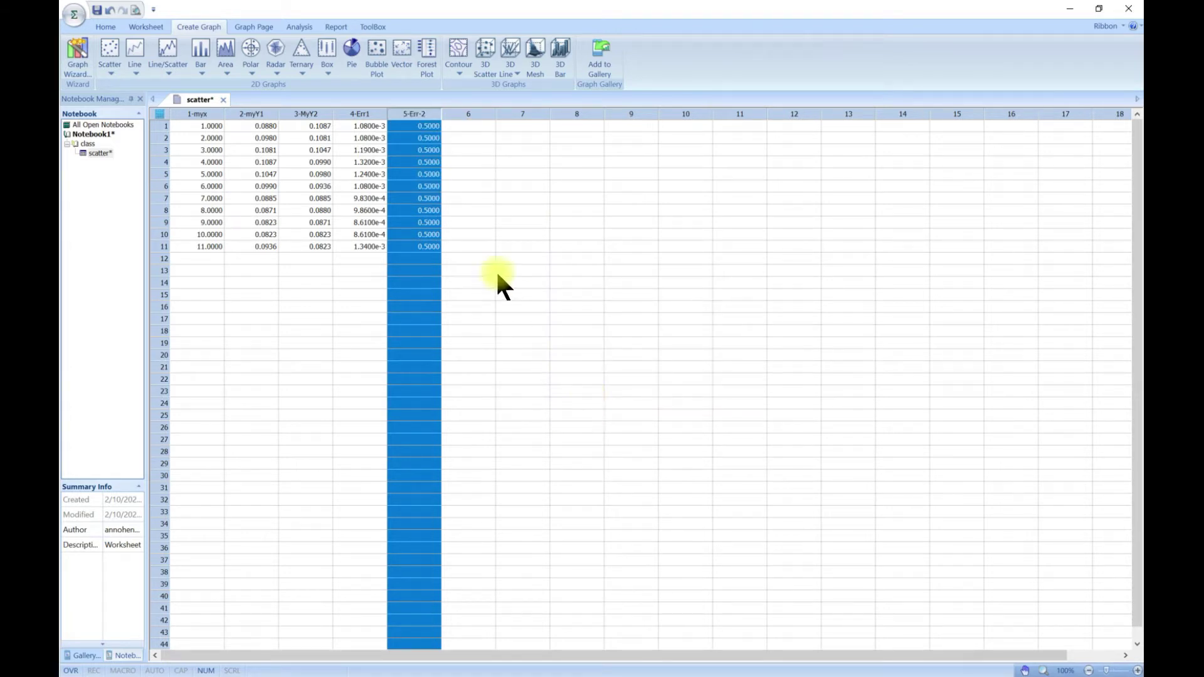
left_click(306, 308)
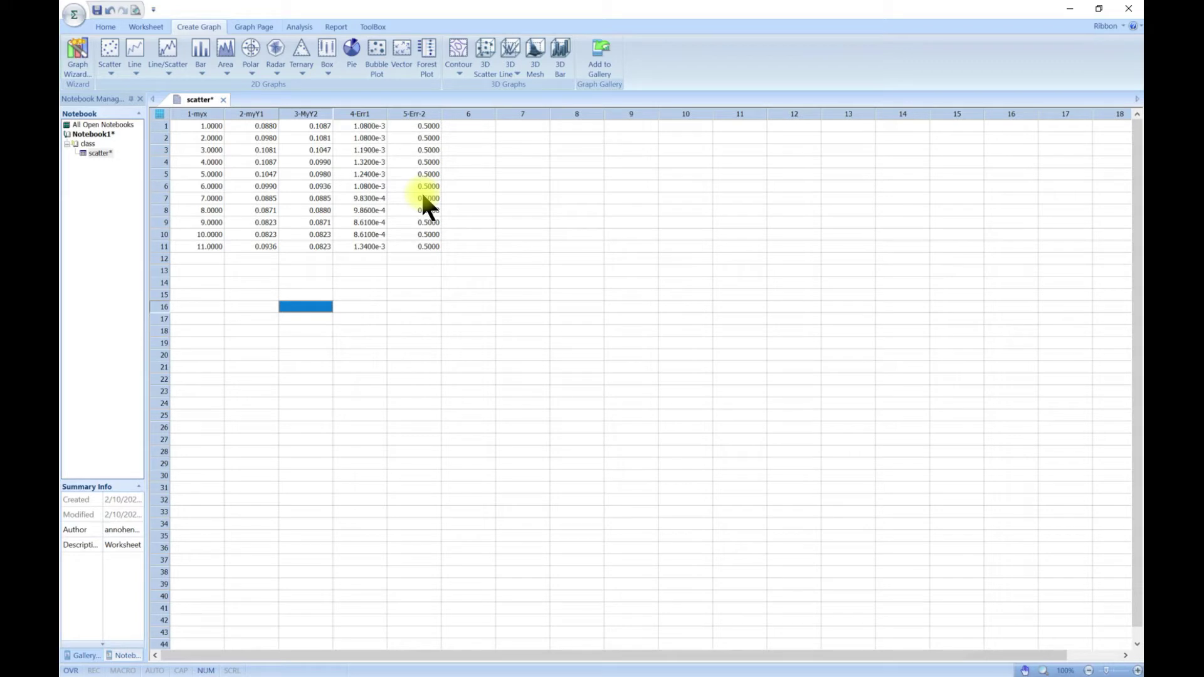
left_click(214, 113)
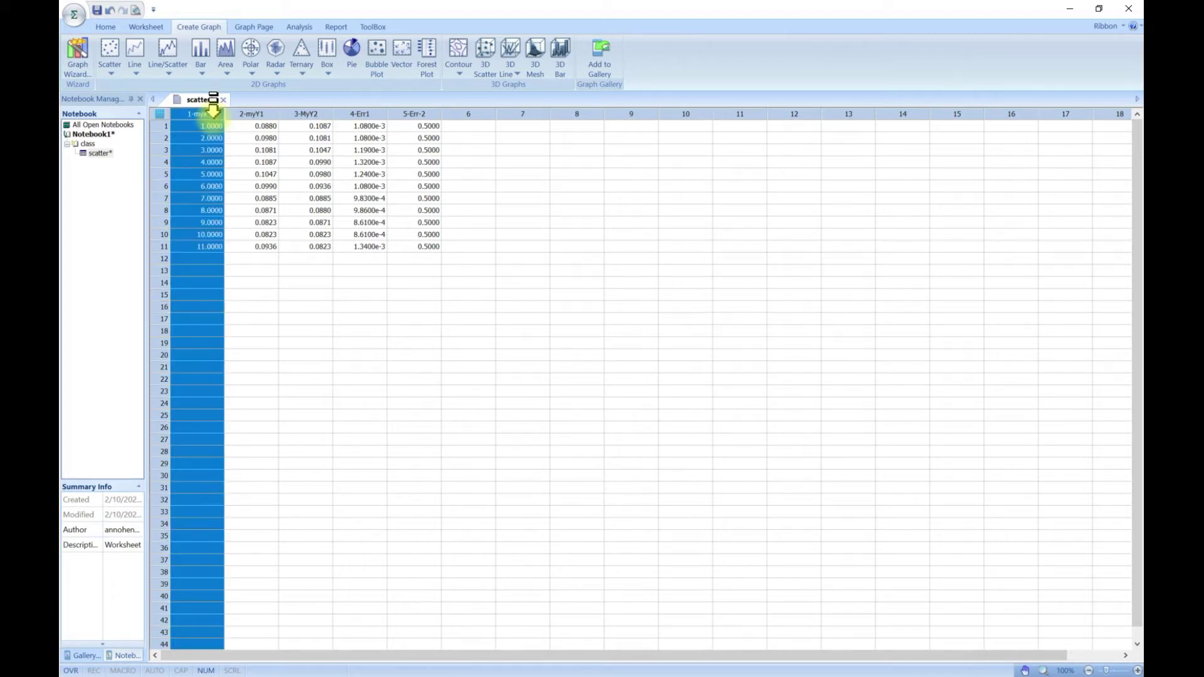
right_click(213, 116)
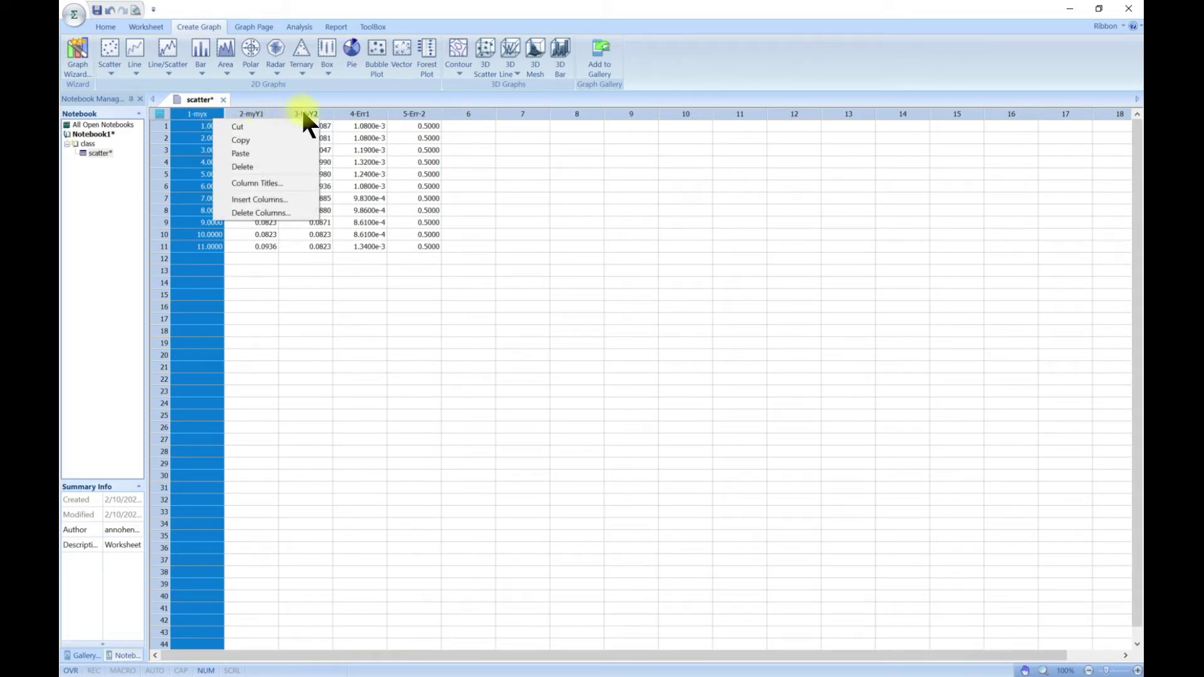
left_click(410, 210)
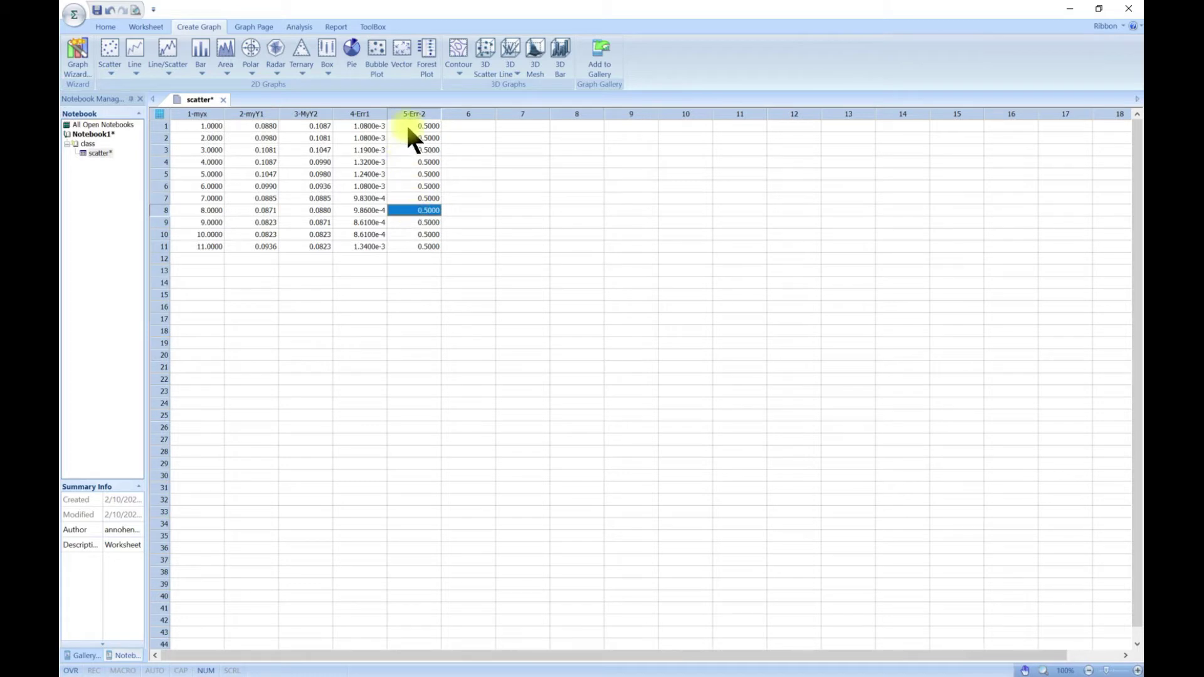
left_click(360, 114)
left_click(317, 117)
left_click(250, 126)
left_click(188, 113)
left_click(250, 125)
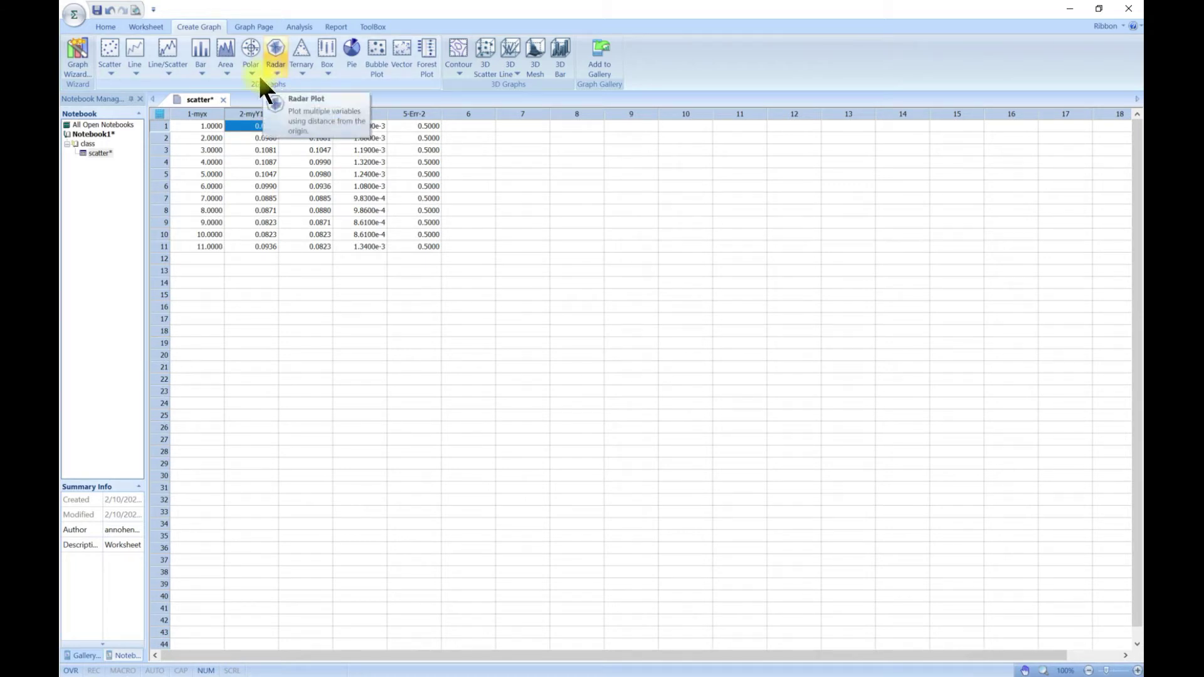
Step: Start the Graph Wizard with Scatter Plot as the graph type and continue to the graph style selection
left_click(112, 70)
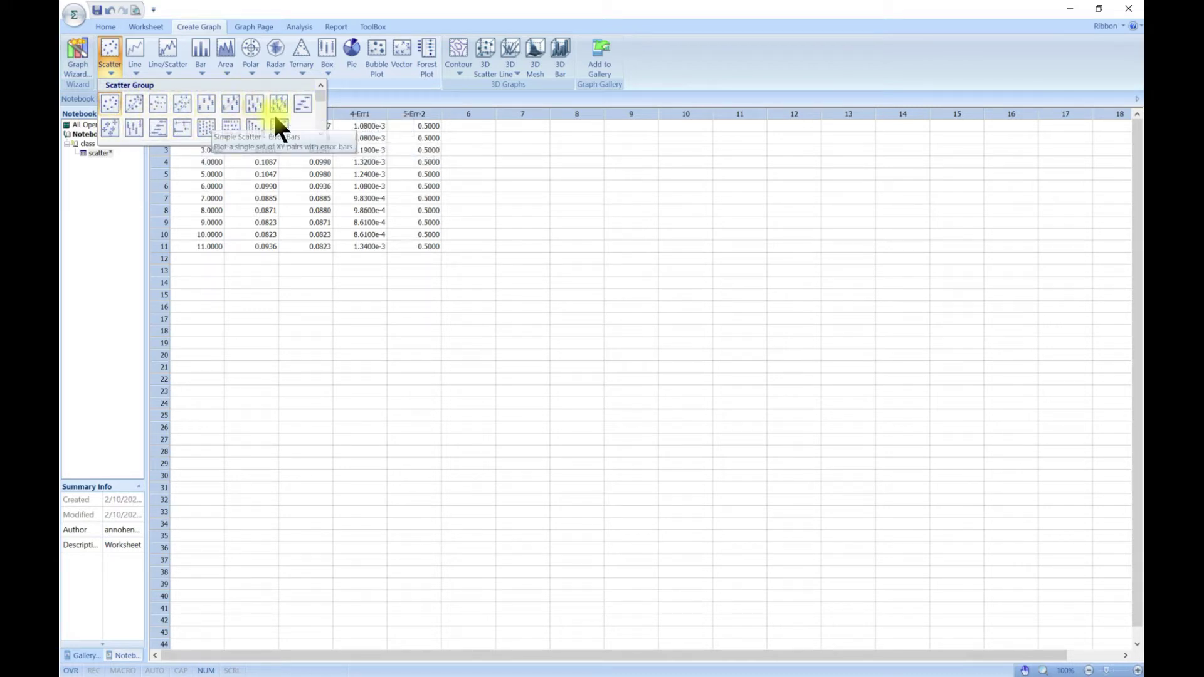
left_click(77, 51)
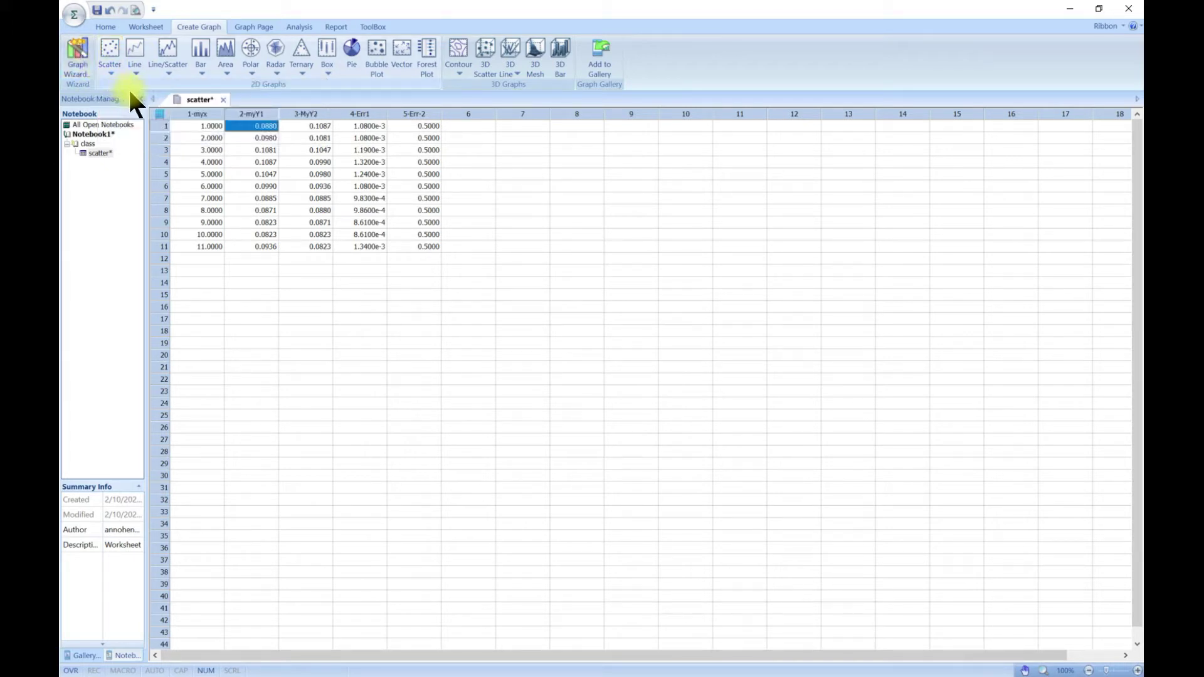
left_click(87, 52)
left_click_drag(506, 527, 426, 257)
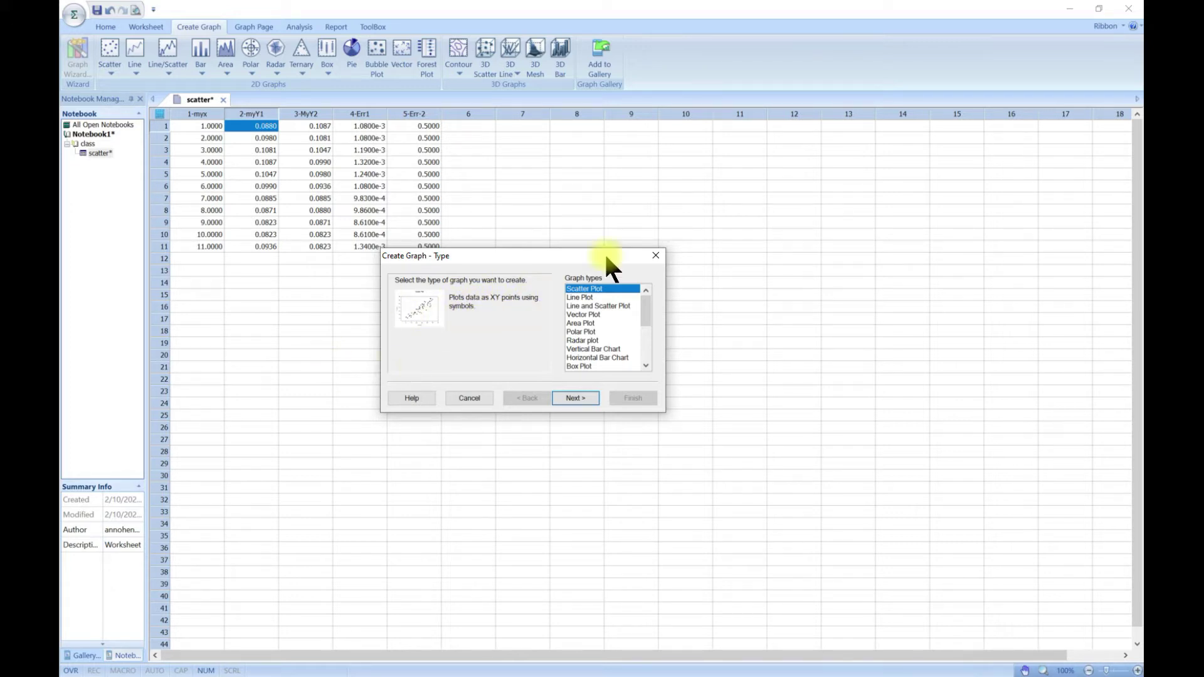
left_click(575, 398)
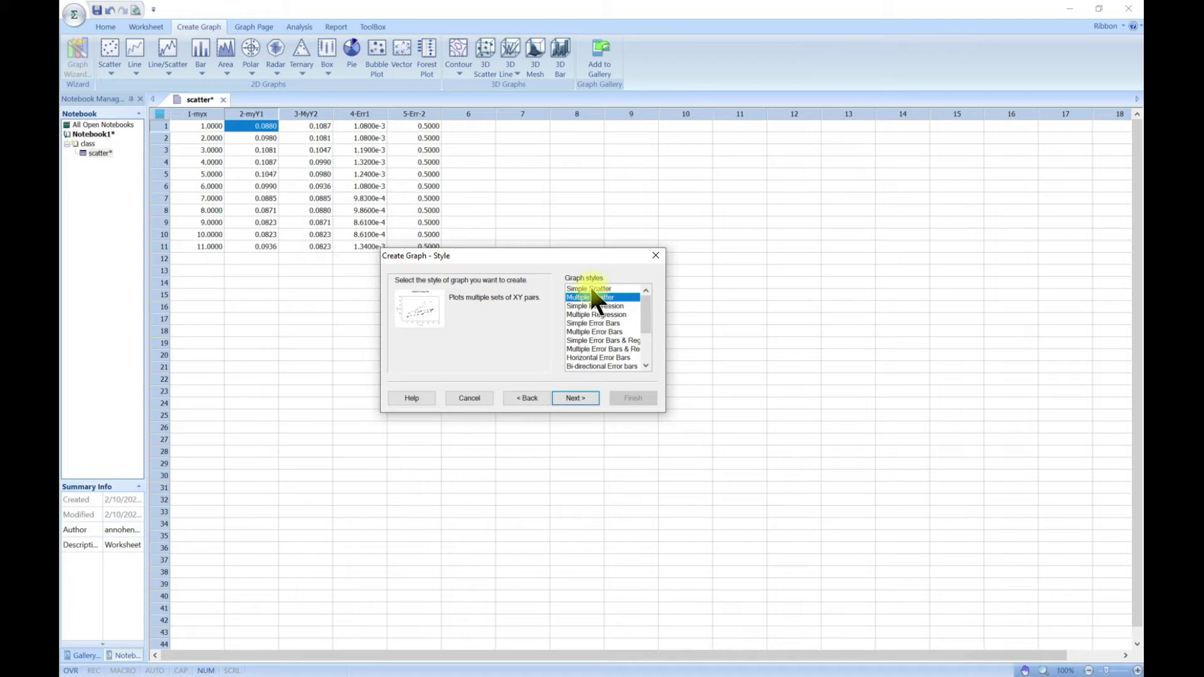
Step: Compare the descriptions of the available scatter graph styles, including Simple Scatter, Multiple Scatter, Simple Regression and Multiple Regression
left_click(114, 69)
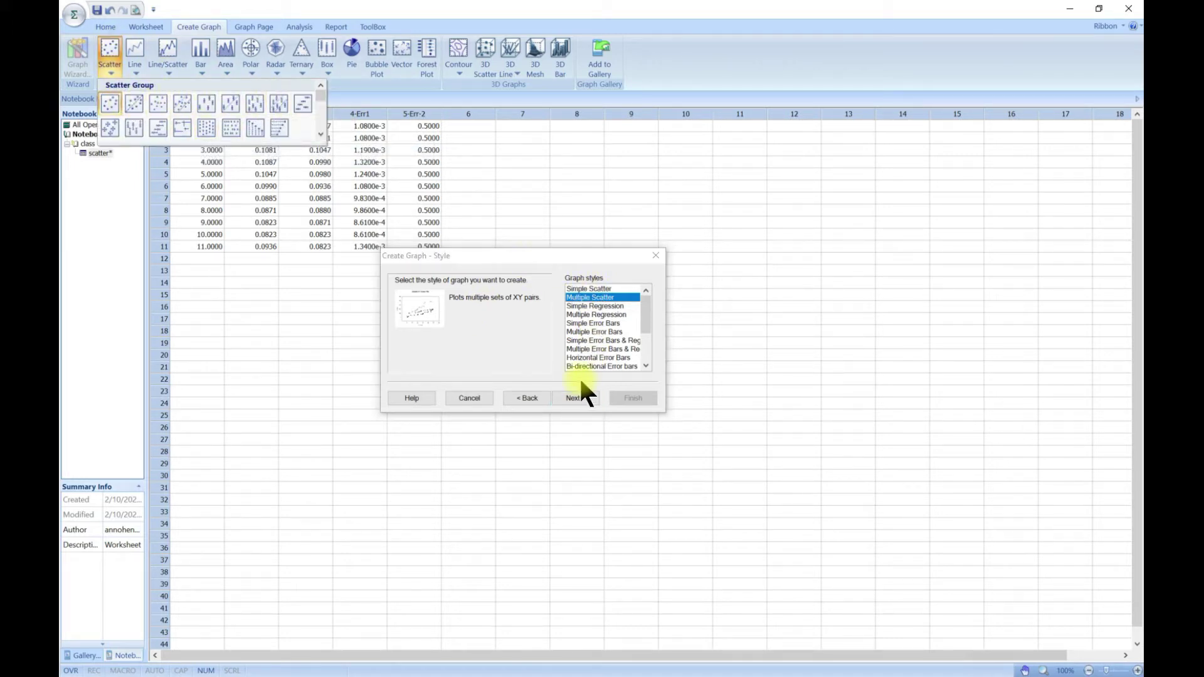
left_click(466, 342)
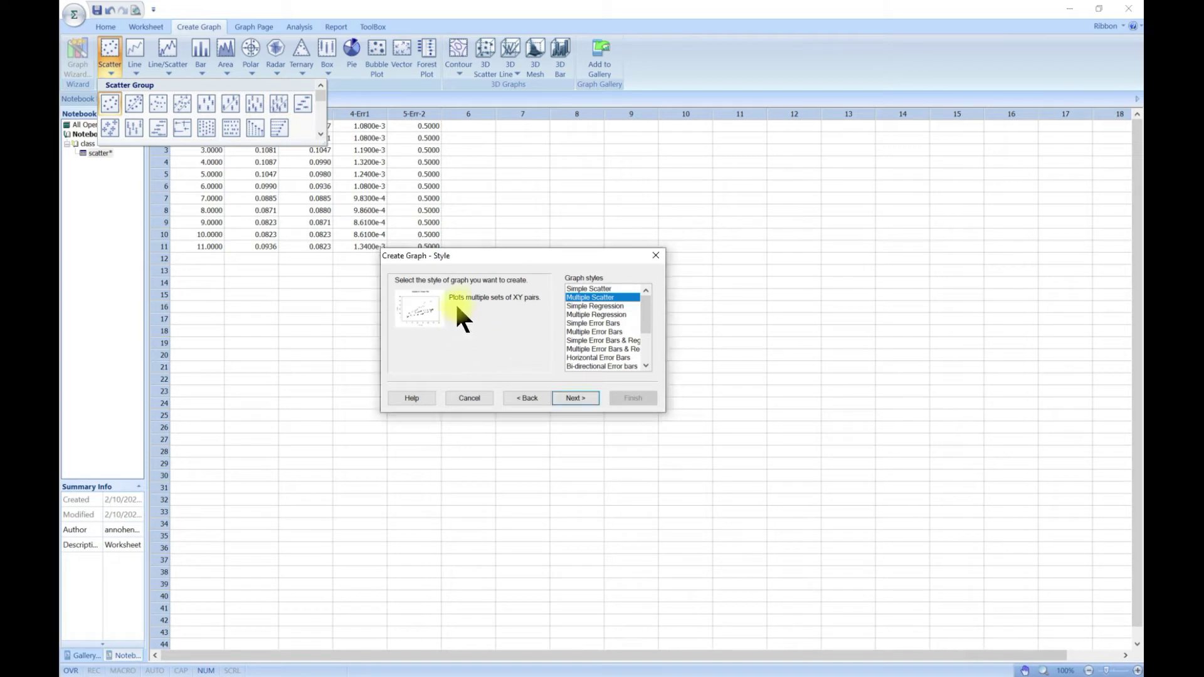
left_click(589, 289)
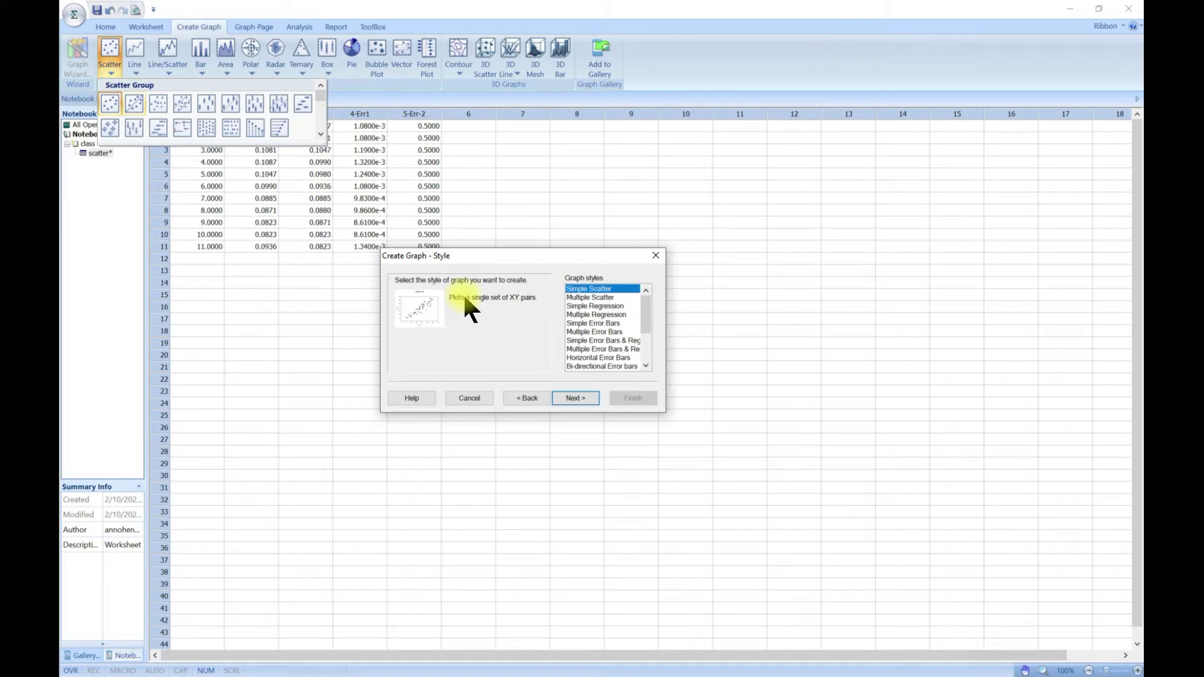
left_click(593, 297)
left_click(589, 305)
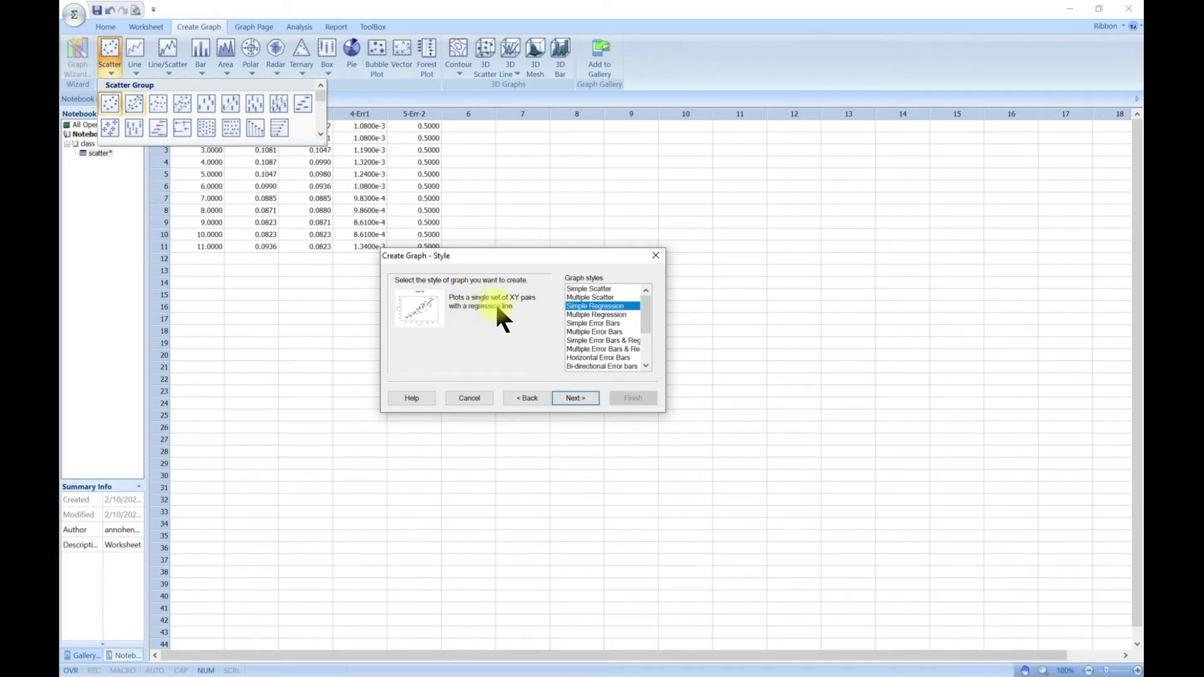
left_click(583, 315)
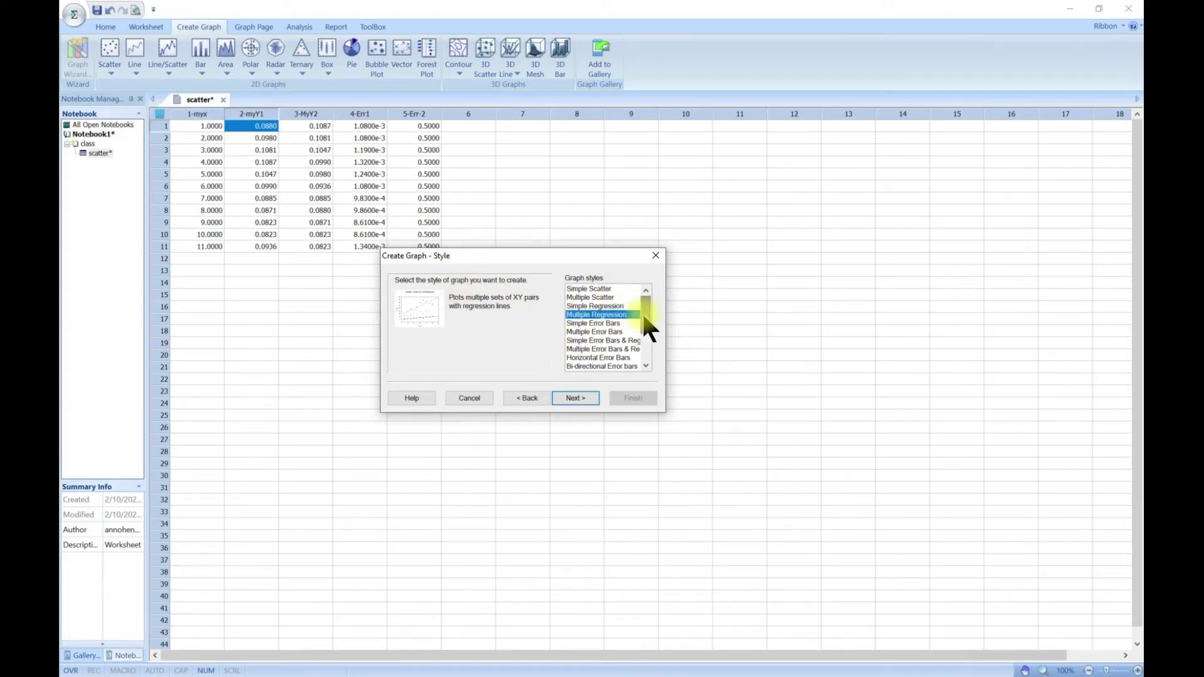
left_click_drag(642, 311, 643, 341)
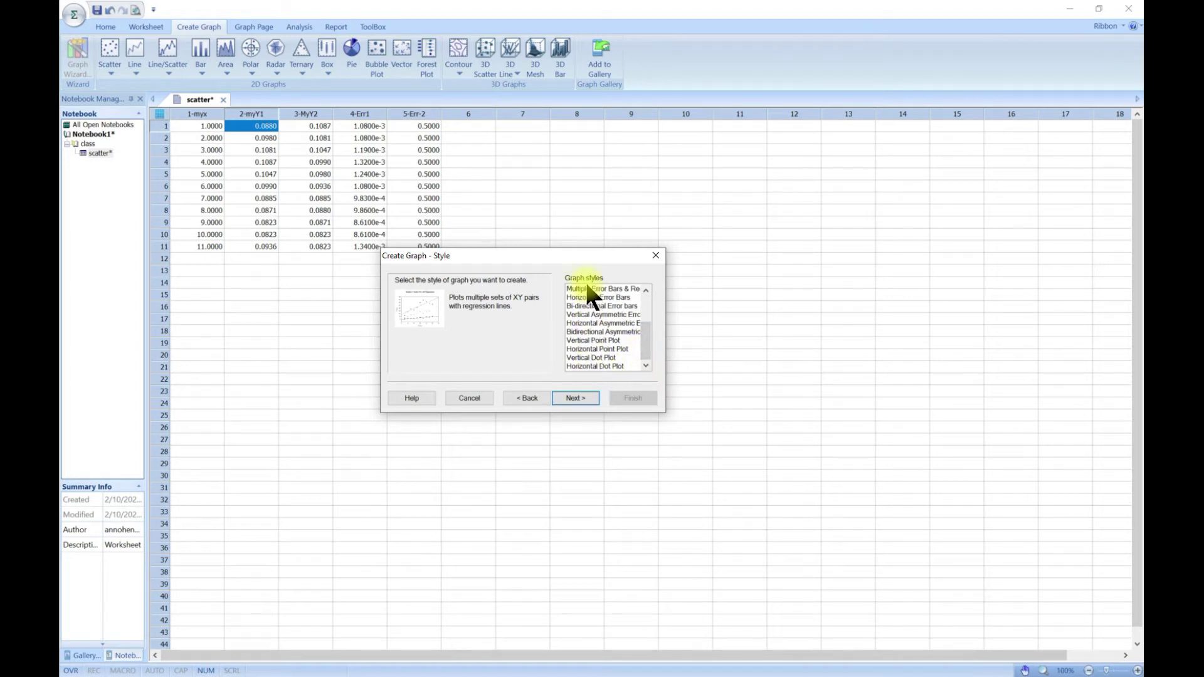
left_click_drag(641, 333, 646, 307)
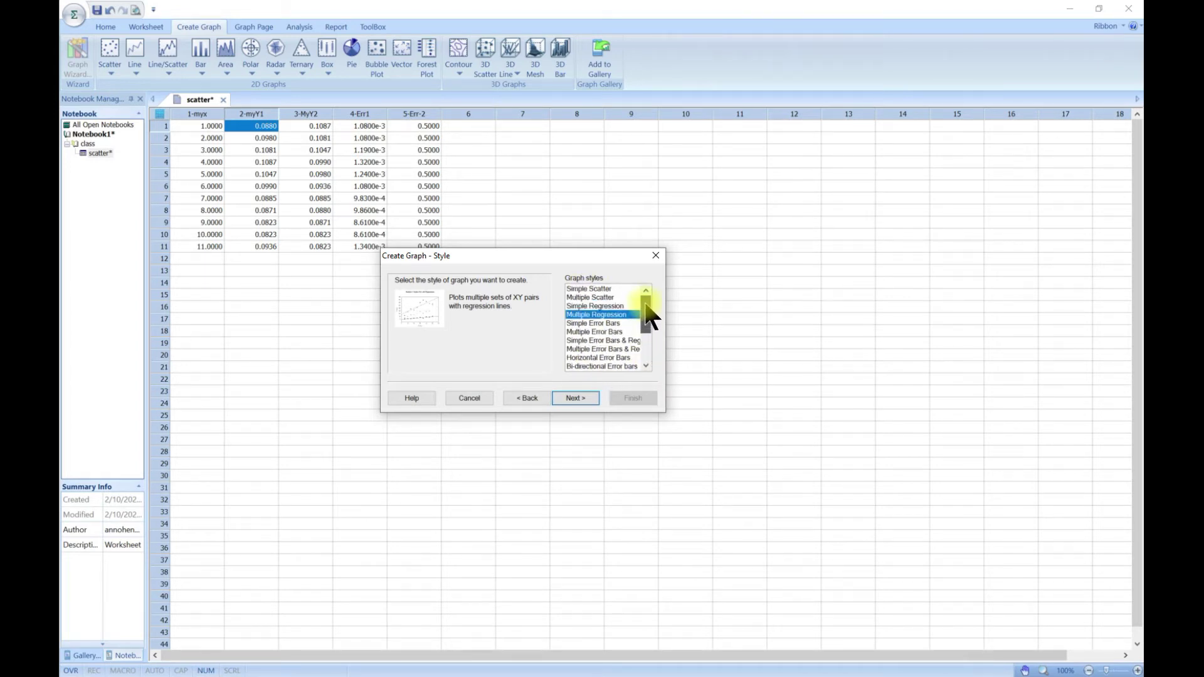
Step: Choose the Simple Scatter graph style and the XY Pair data format, and continue to the data column selection
left_click(587, 289)
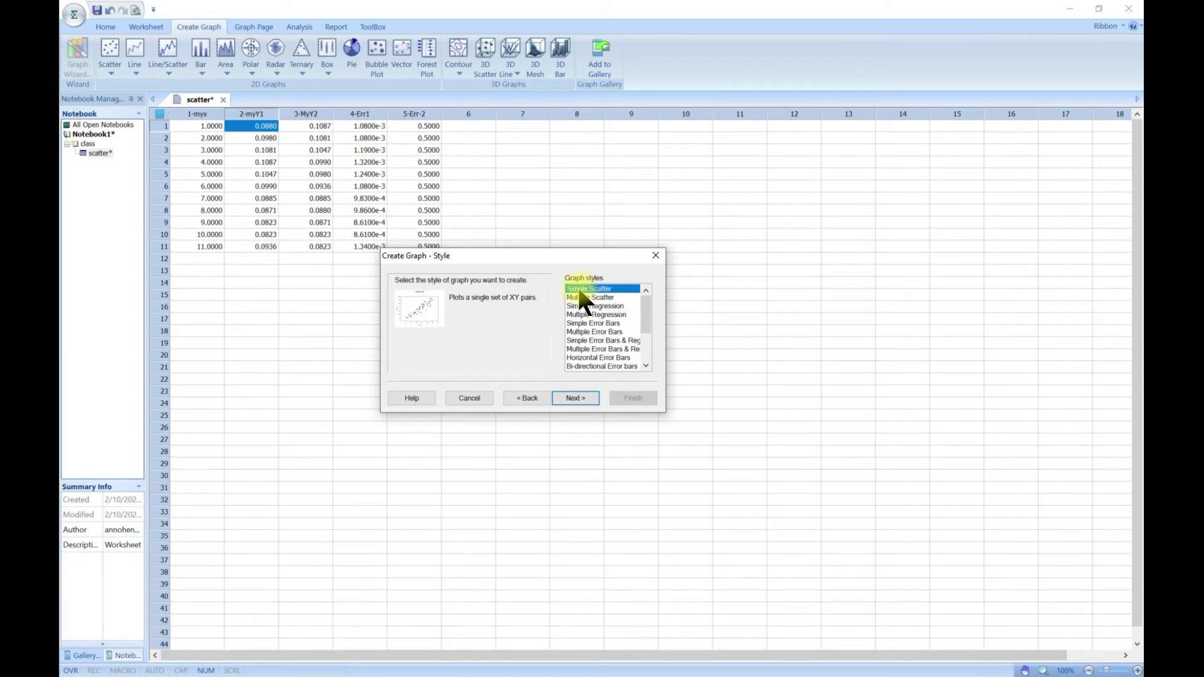
left_click(581, 397)
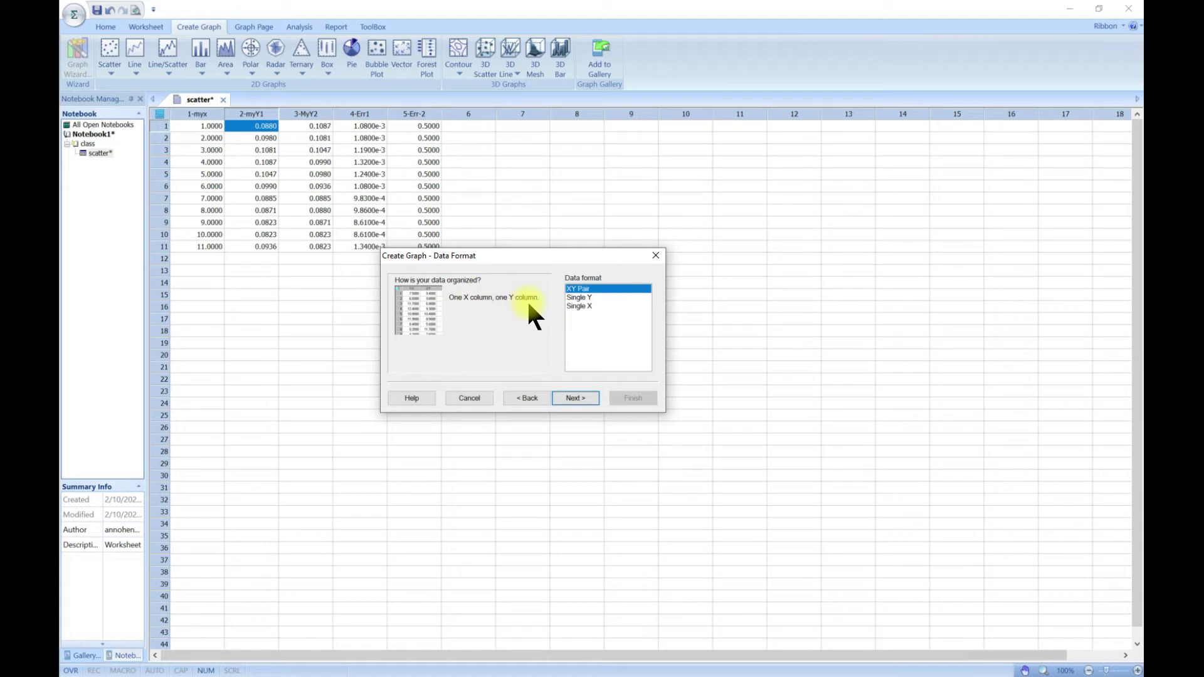
left_click(580, 298)
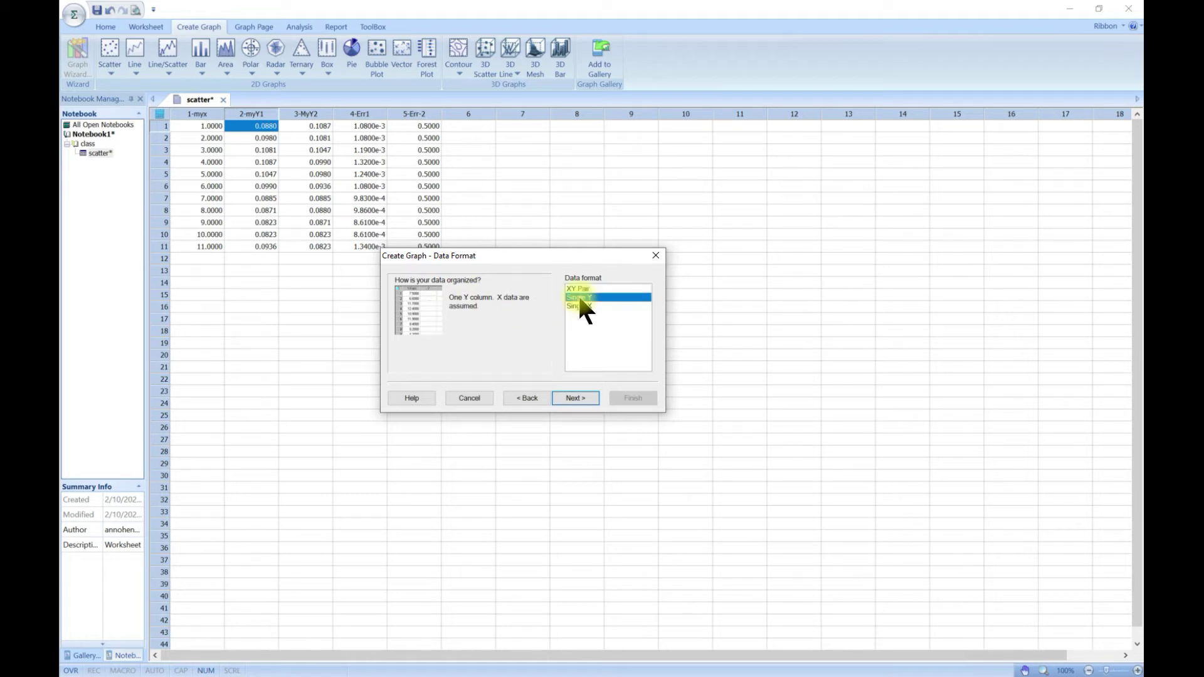
left_click(569, 286)
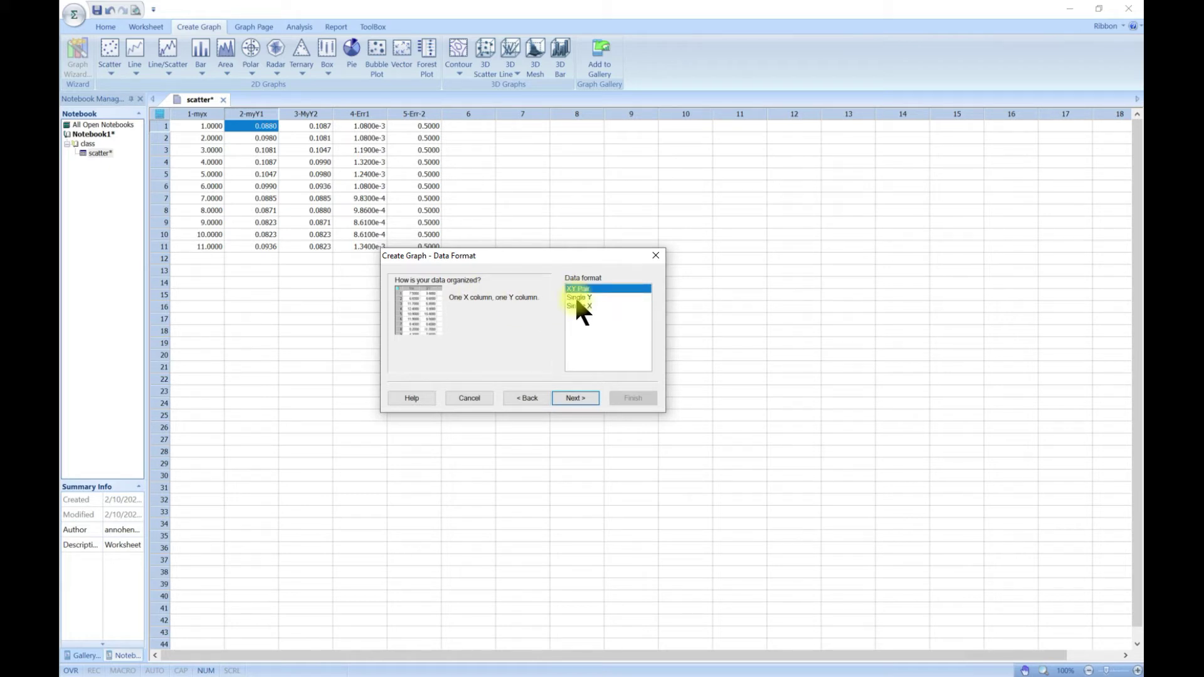
left_click(575, 297)
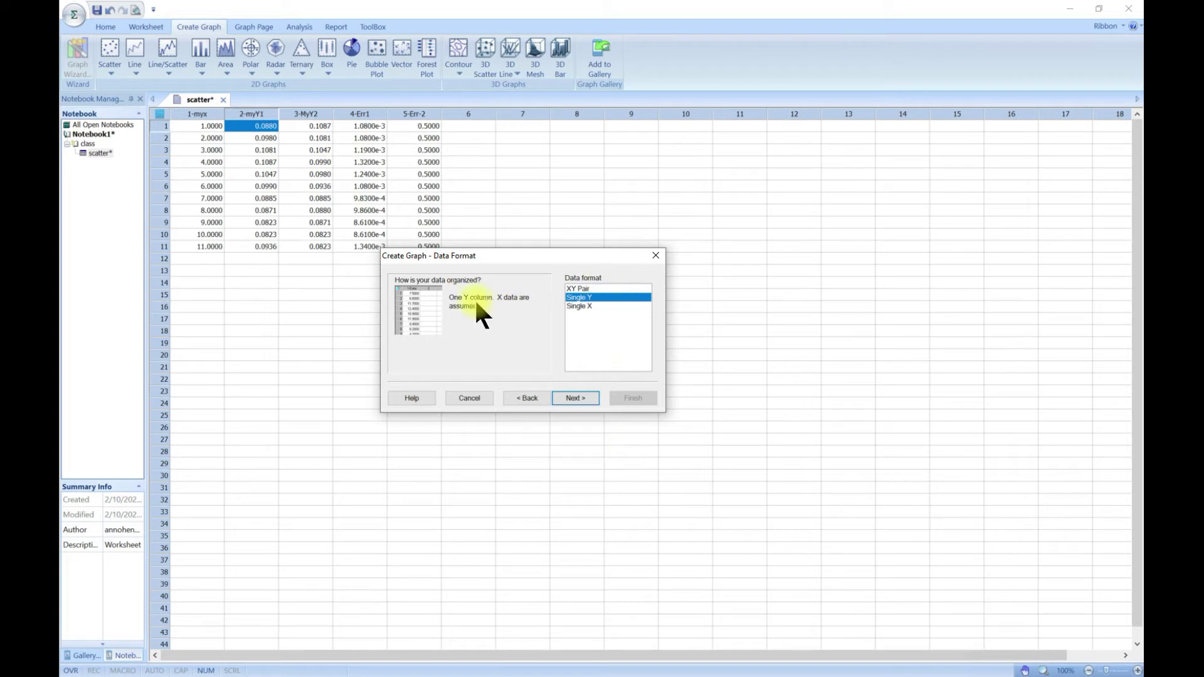
left_click(586, 306)
left_click(586, 288)
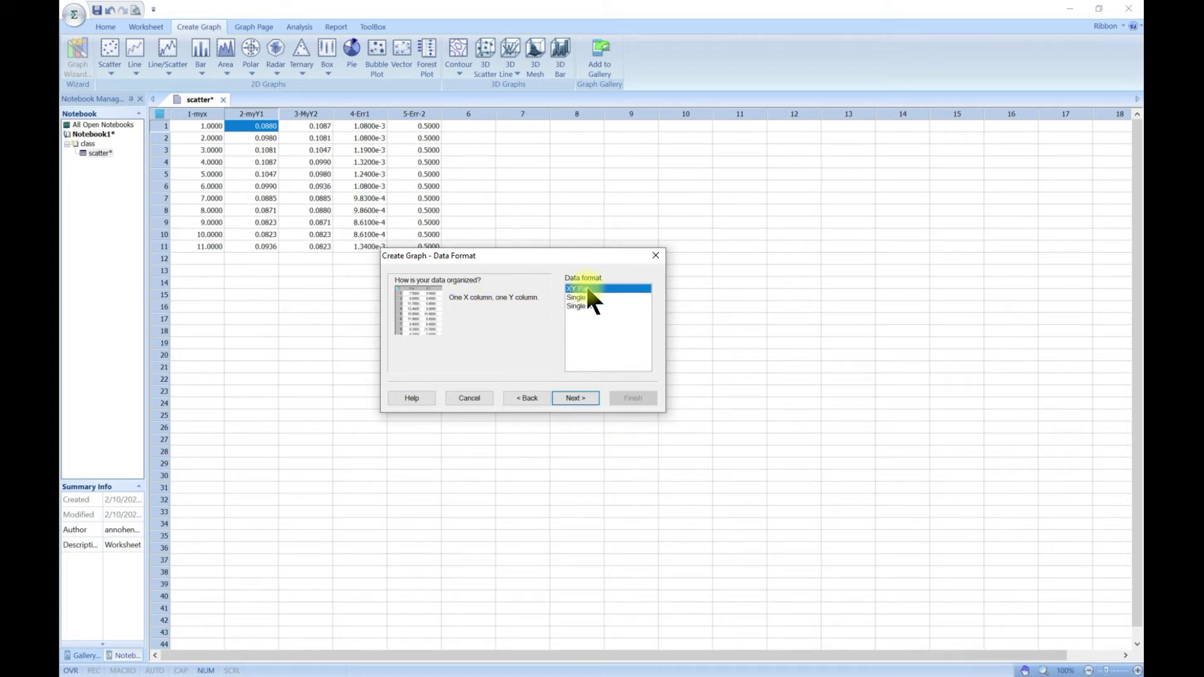
left_click(574, 399)
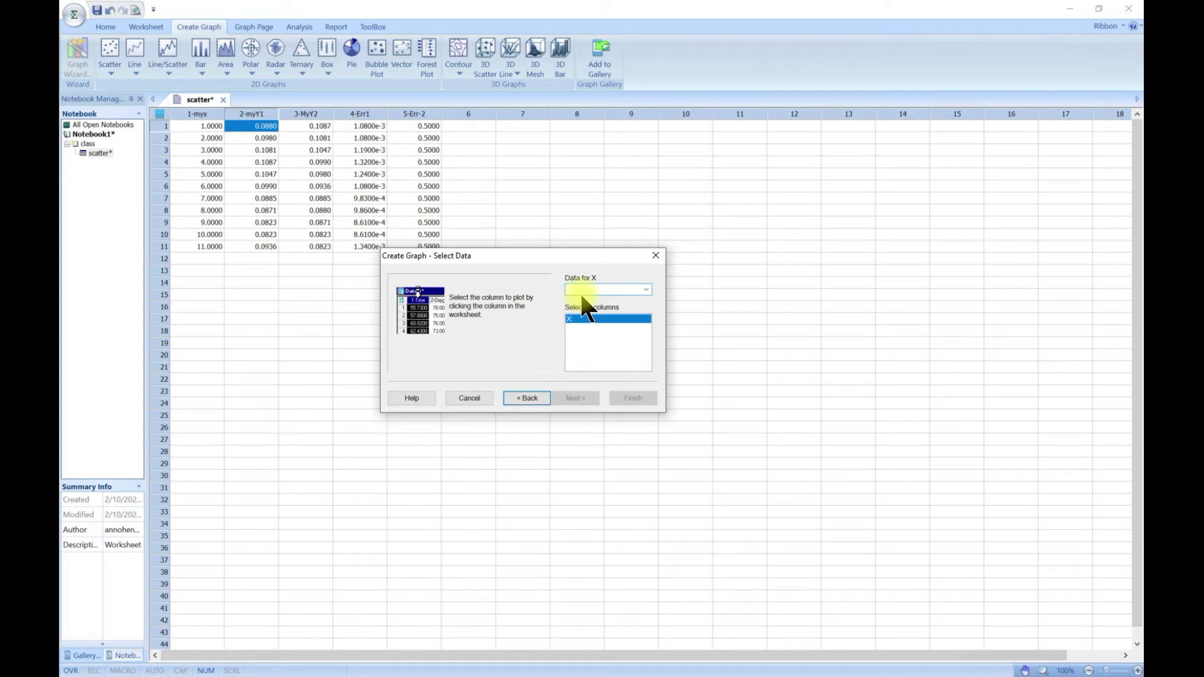
Step: Assign column 1-myx to X and column 2-myY1 to Y, and finish creating the scatter graph
left_click(646, 289)
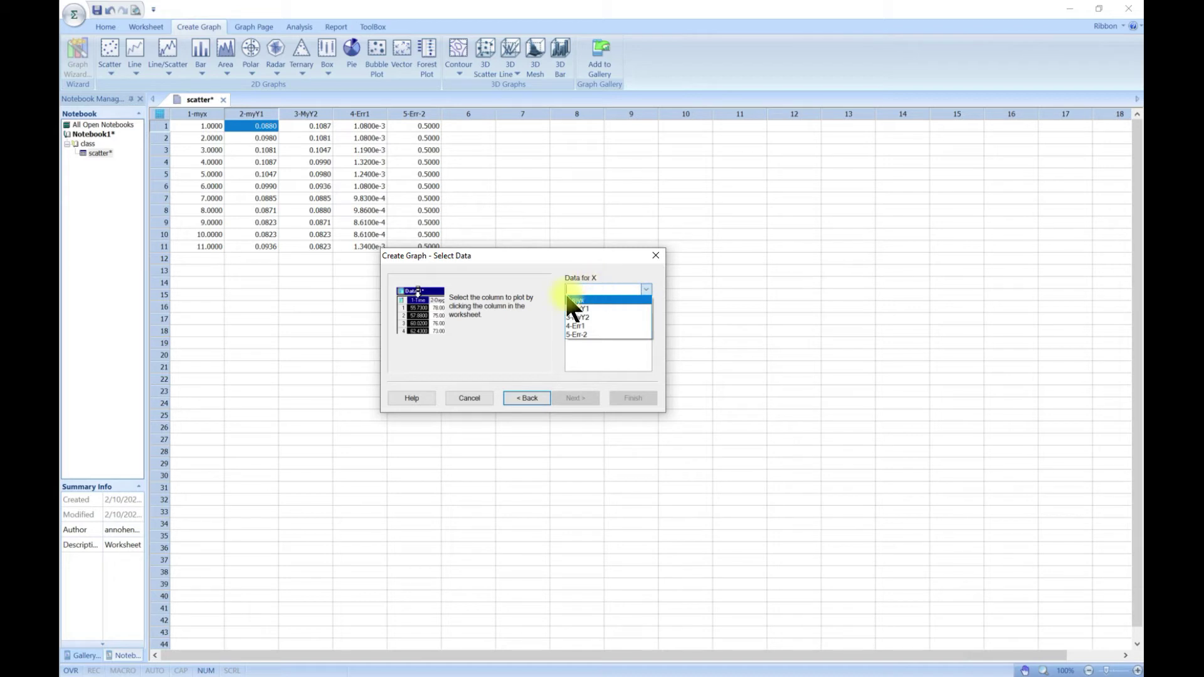
left_click(587, 300)
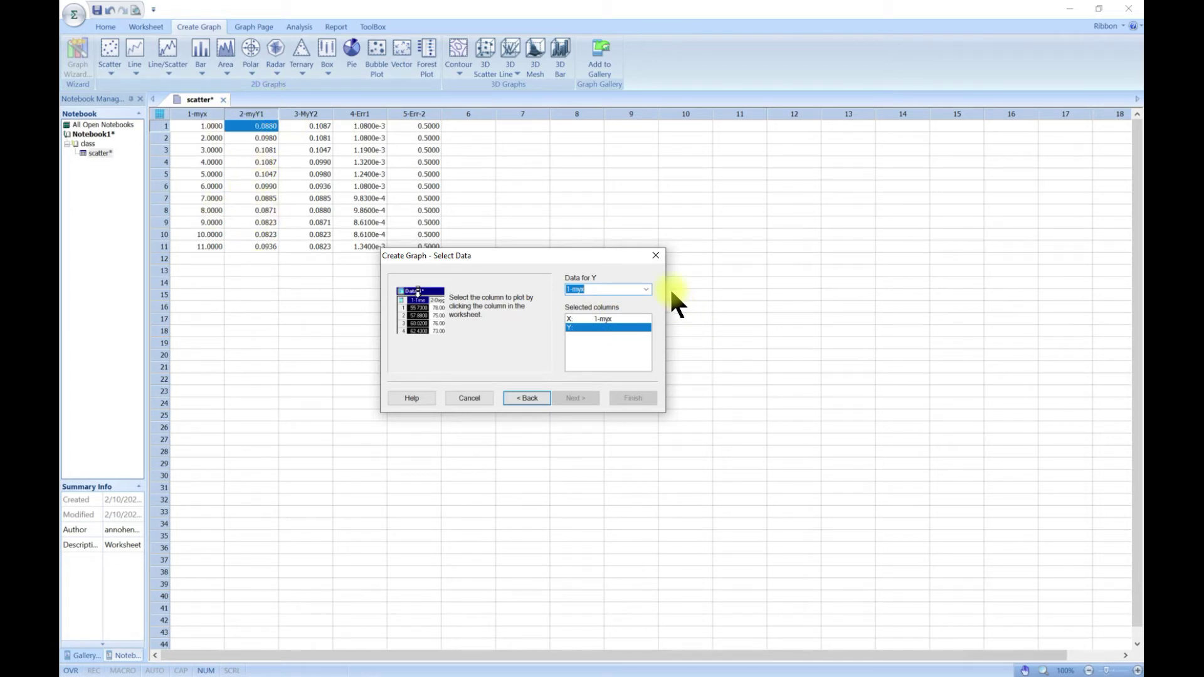
left_click(594, 319)
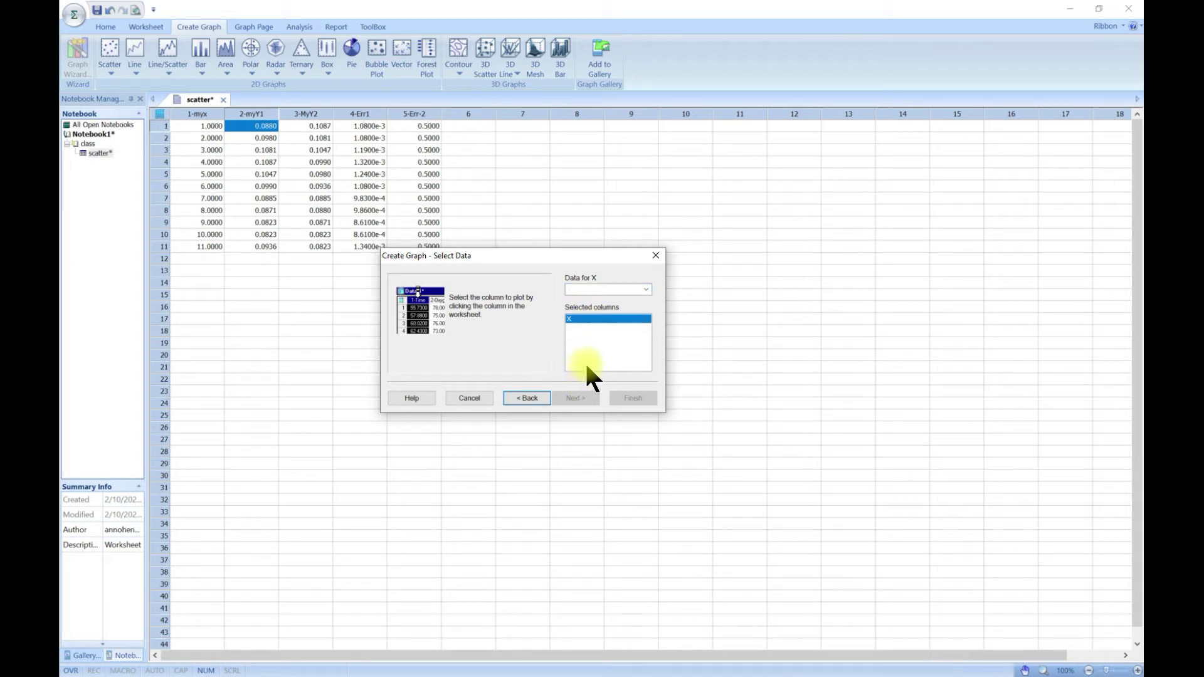
left_click(644, 288)
left_click(638, 300)
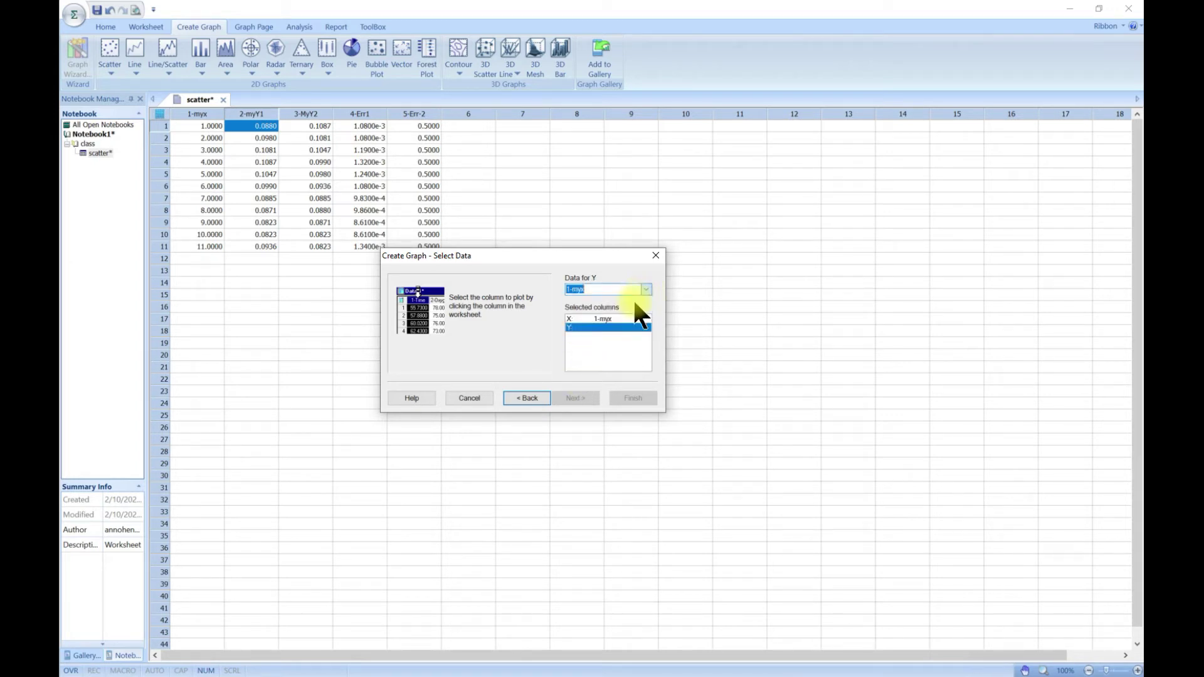
left_click(644, 289)
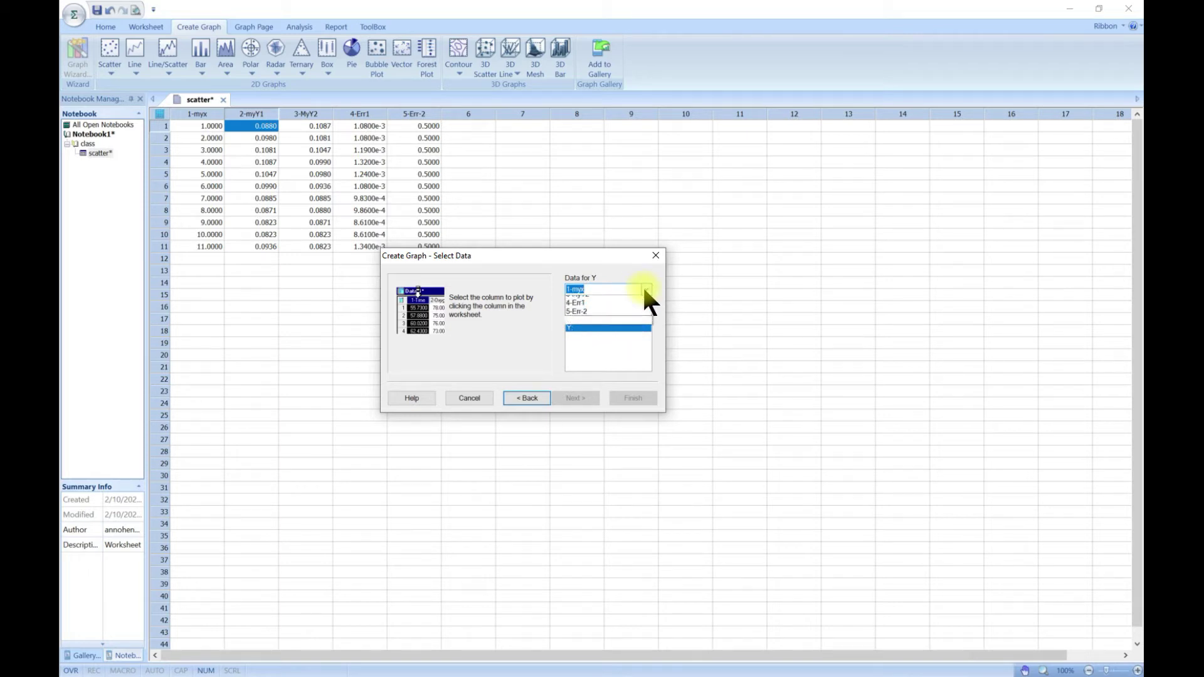
left_click(621, 308)
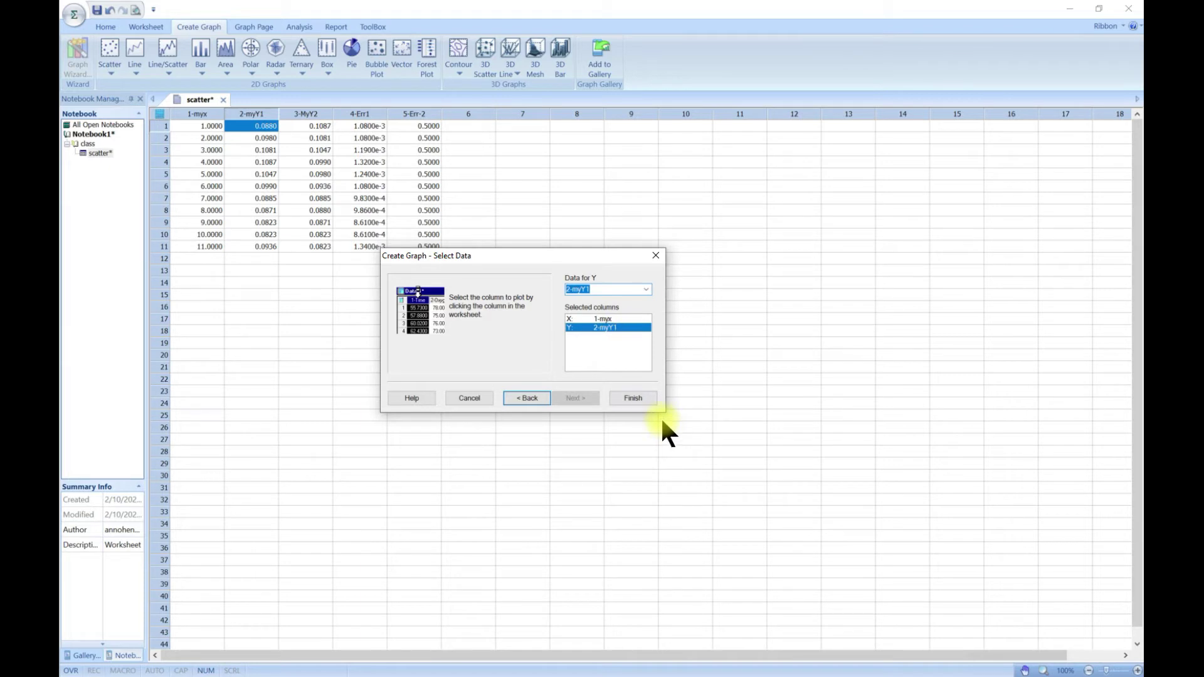
left_click(633, 399)
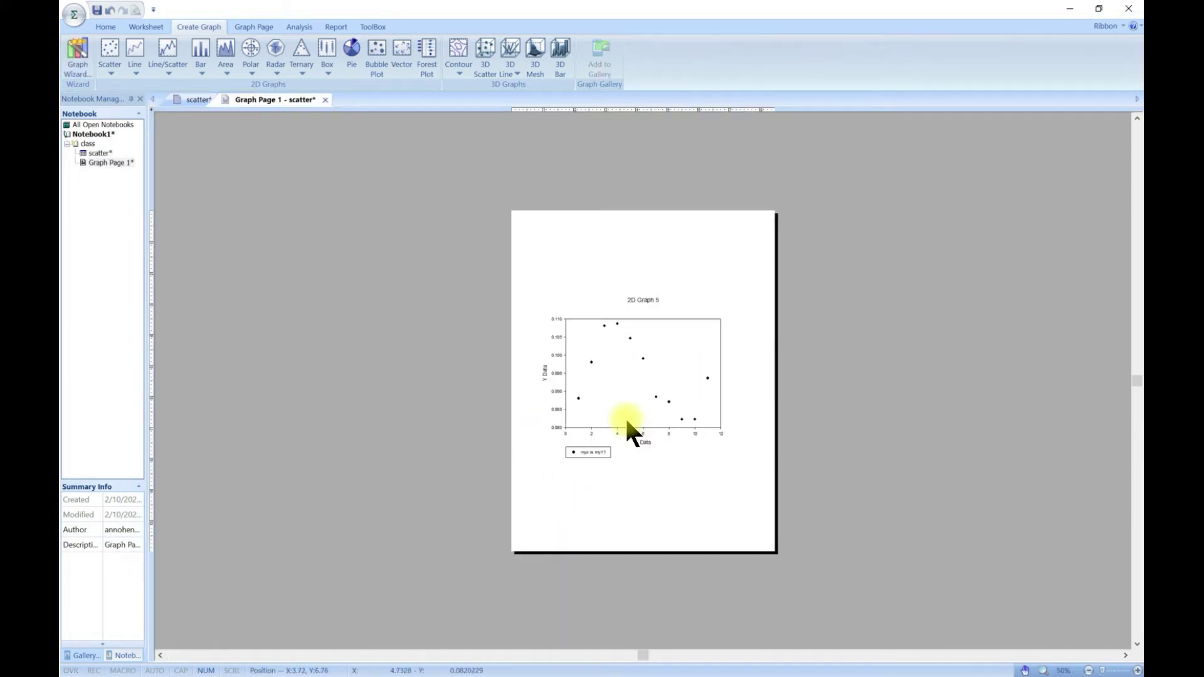
Step: Examine the new scatter graph up close and compare it with the data in the scatter worksheet
scroll(628, 422, "up", 2)
scroll(627, 421, "up", 5)
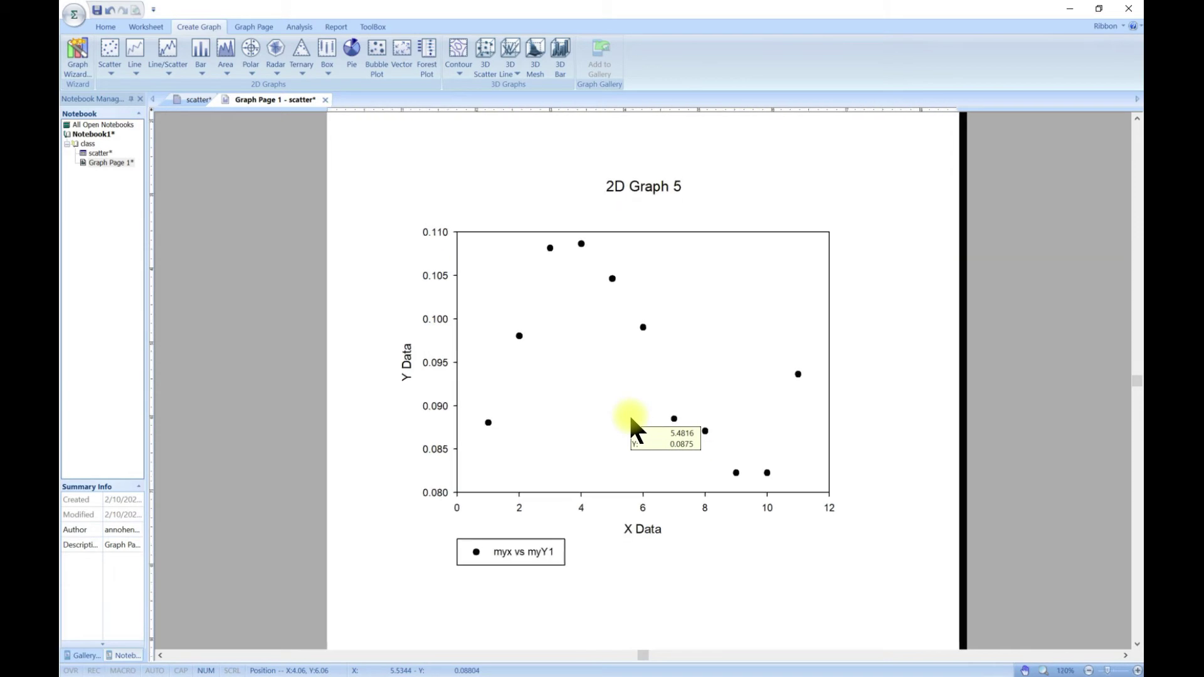
left_click(200, 99)
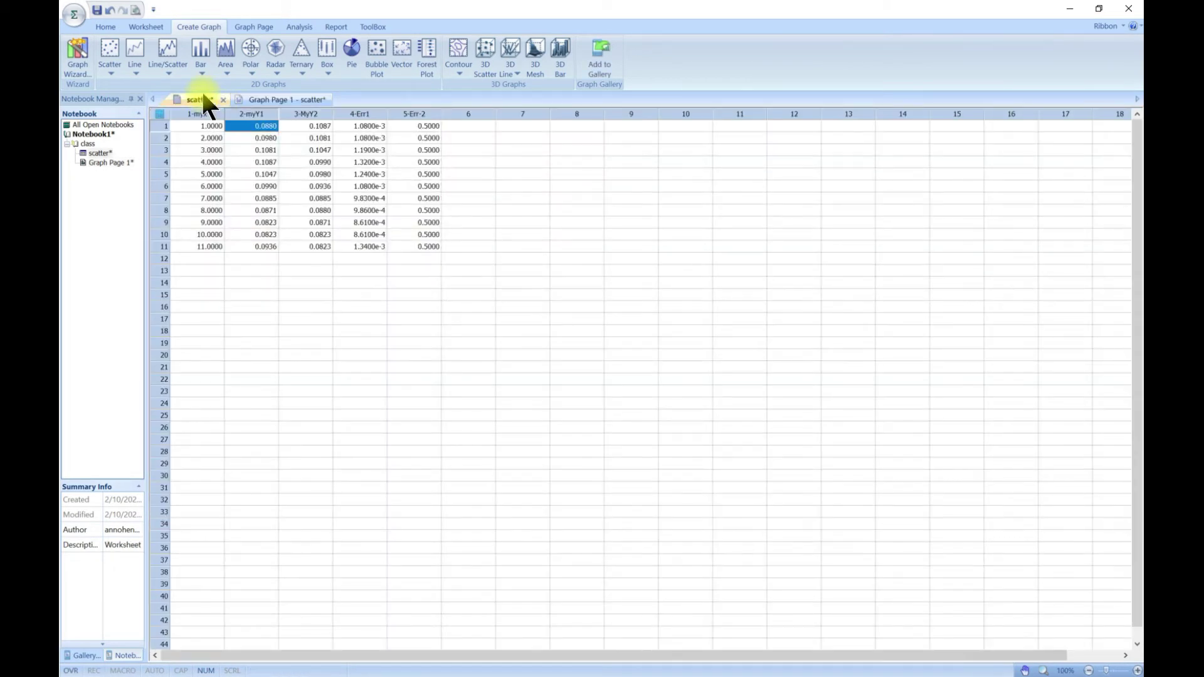
left_click(99, 163)
left_click(257, 100)
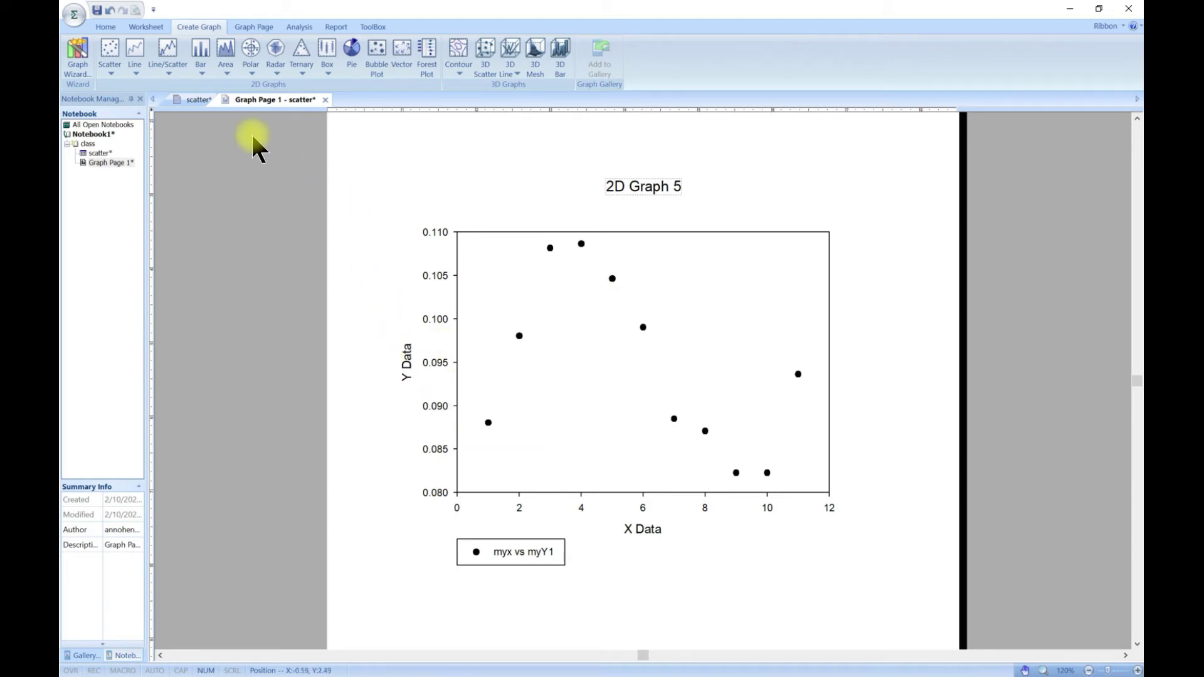
left_click(195, 100)
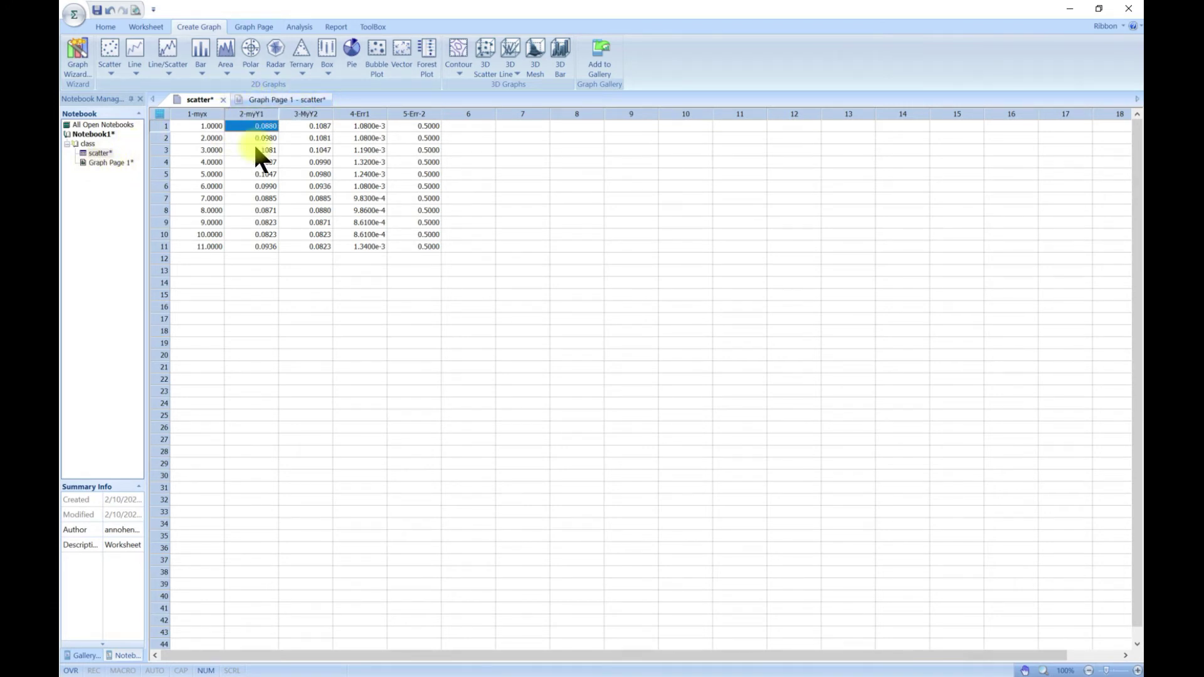
left_click(102, 165)
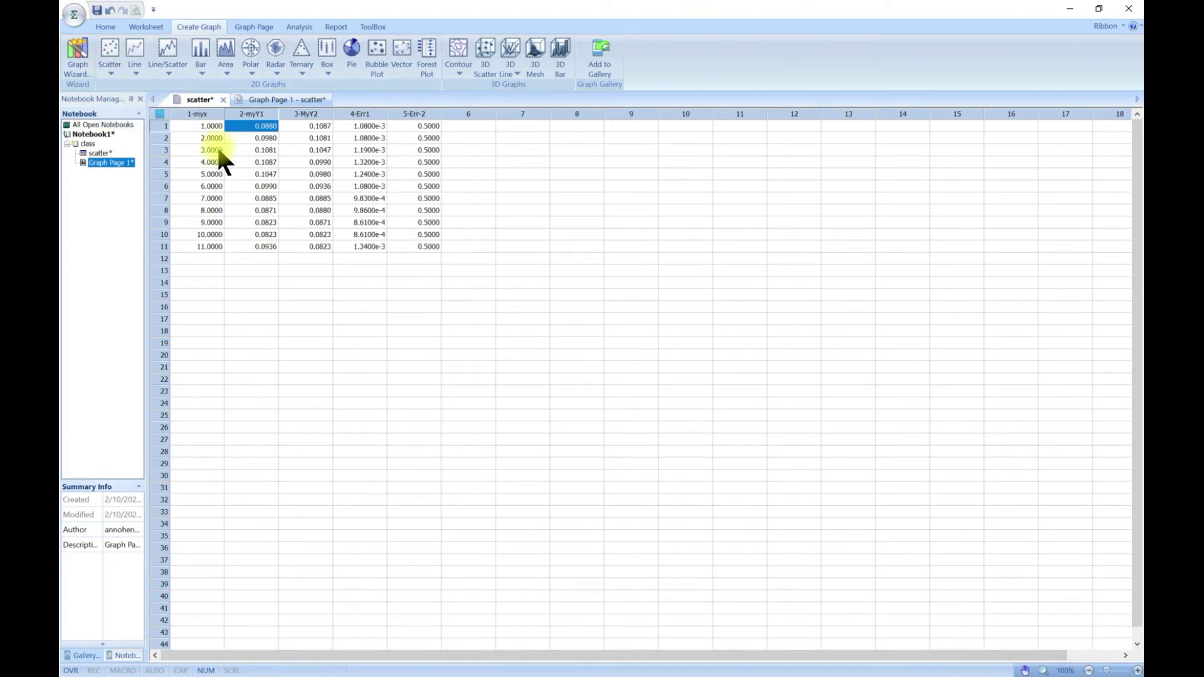
Step: Create a second simple scatter graph from worksheet column 2-myY1 using the Single Y data format
left_click(205, 112)
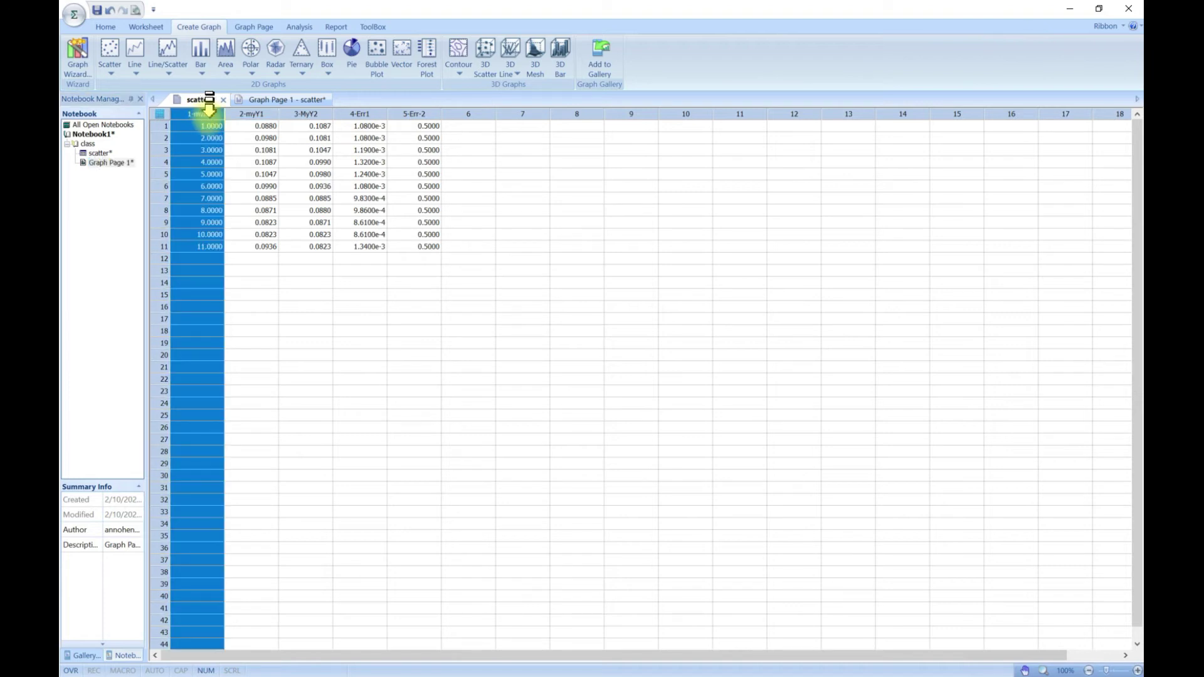
left_click(249, 112)
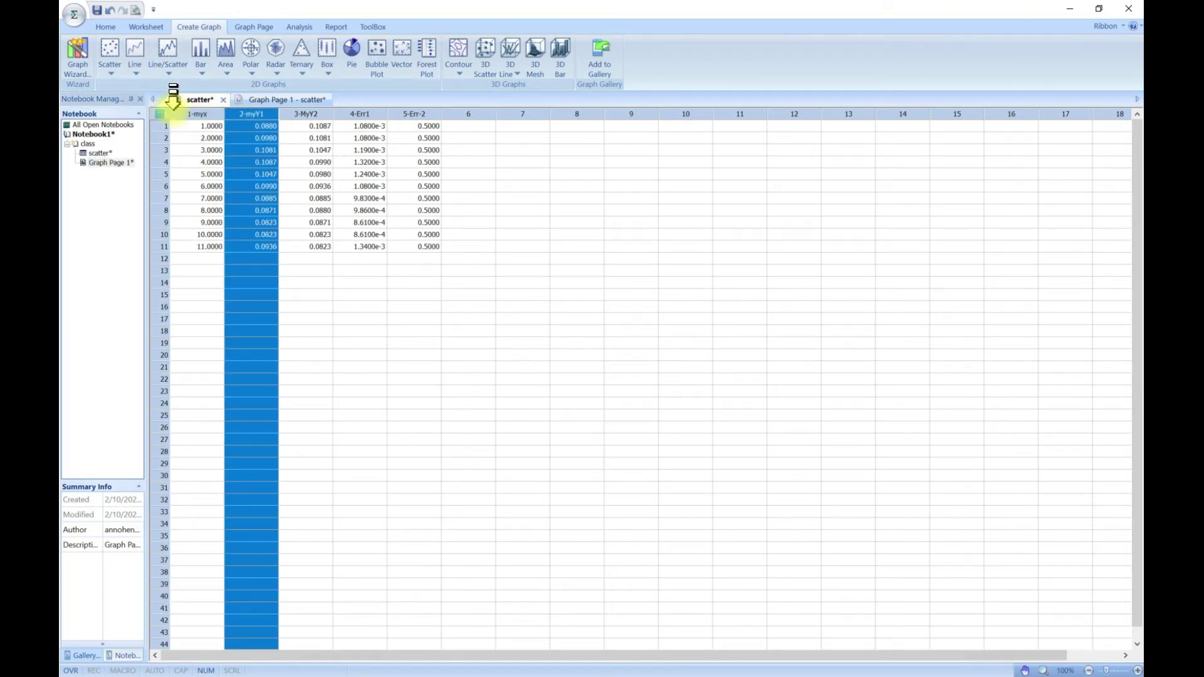
left_click(111, 70)
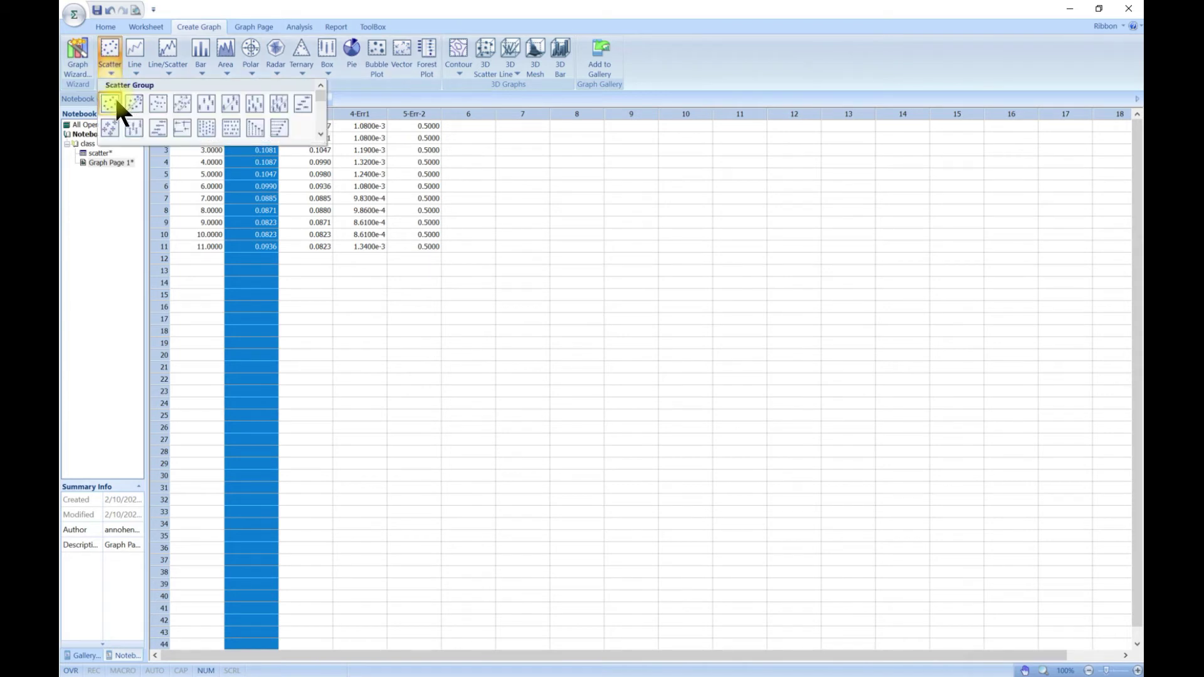
left_click(115, 96)
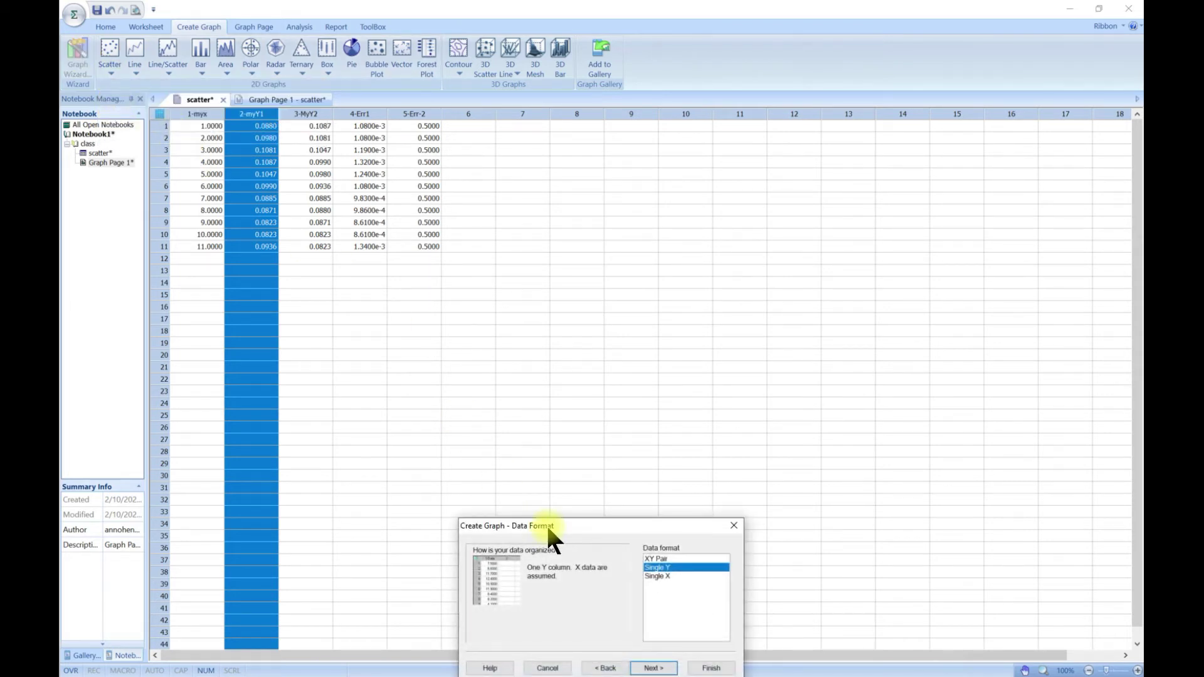
left_click_drag(547, 525, 476, 273)
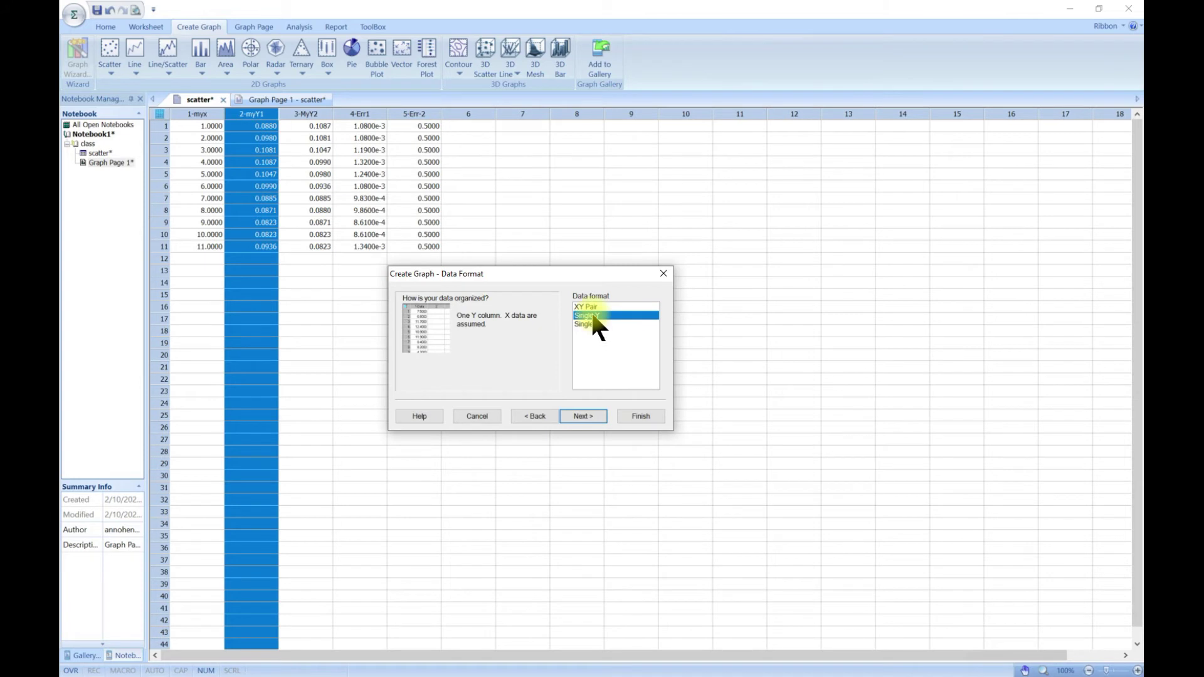
left_click(592, 415)
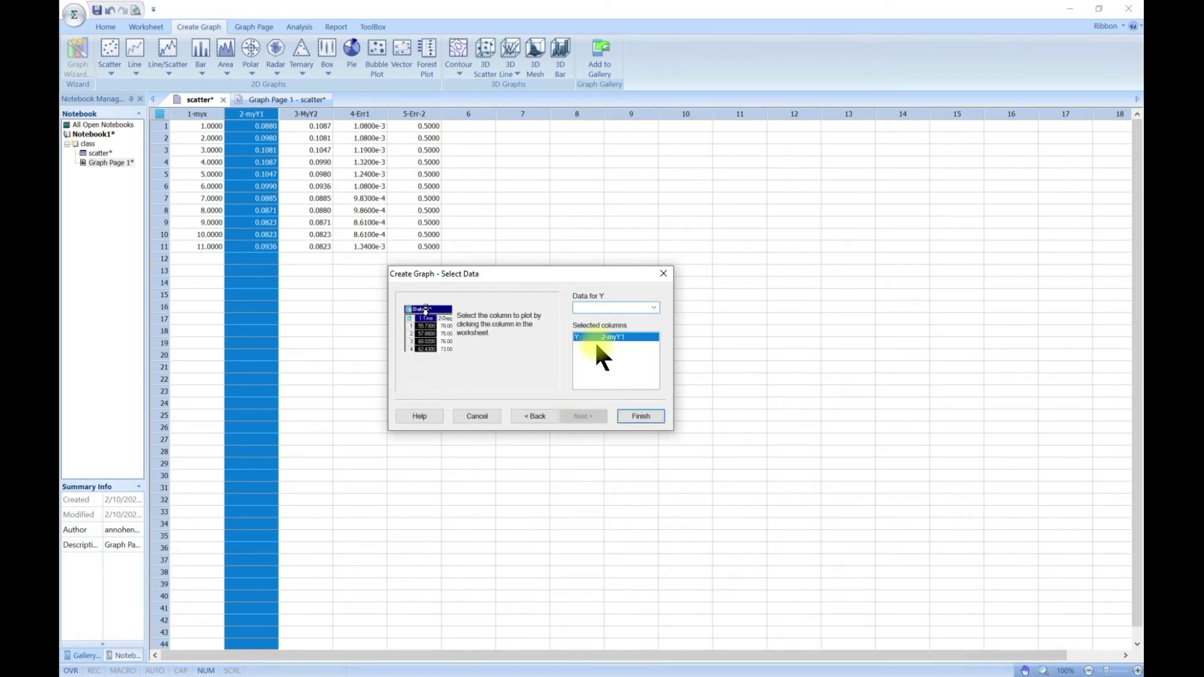
left_click(631, 414)
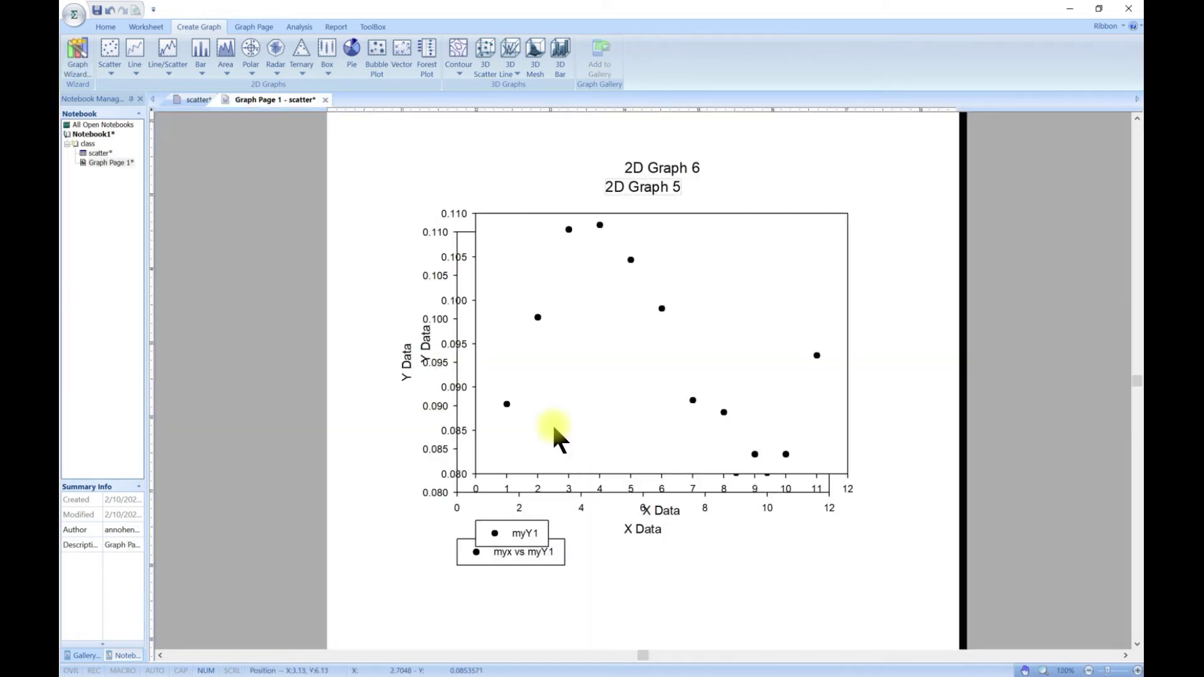
Step: Move the new myY1 graph down and to the right on the page, away from the myx vs myY1 graph
left_click(605, 286)
left_click_drag(717, 261, 838, 385)
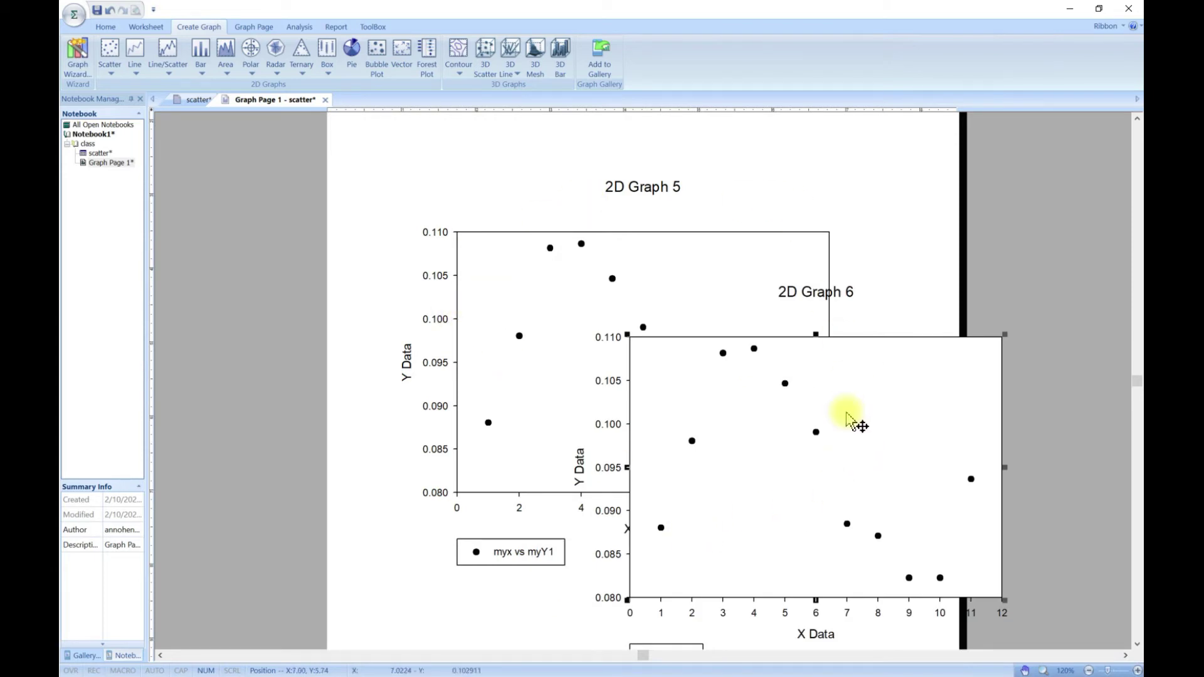
key("ctrl+z")
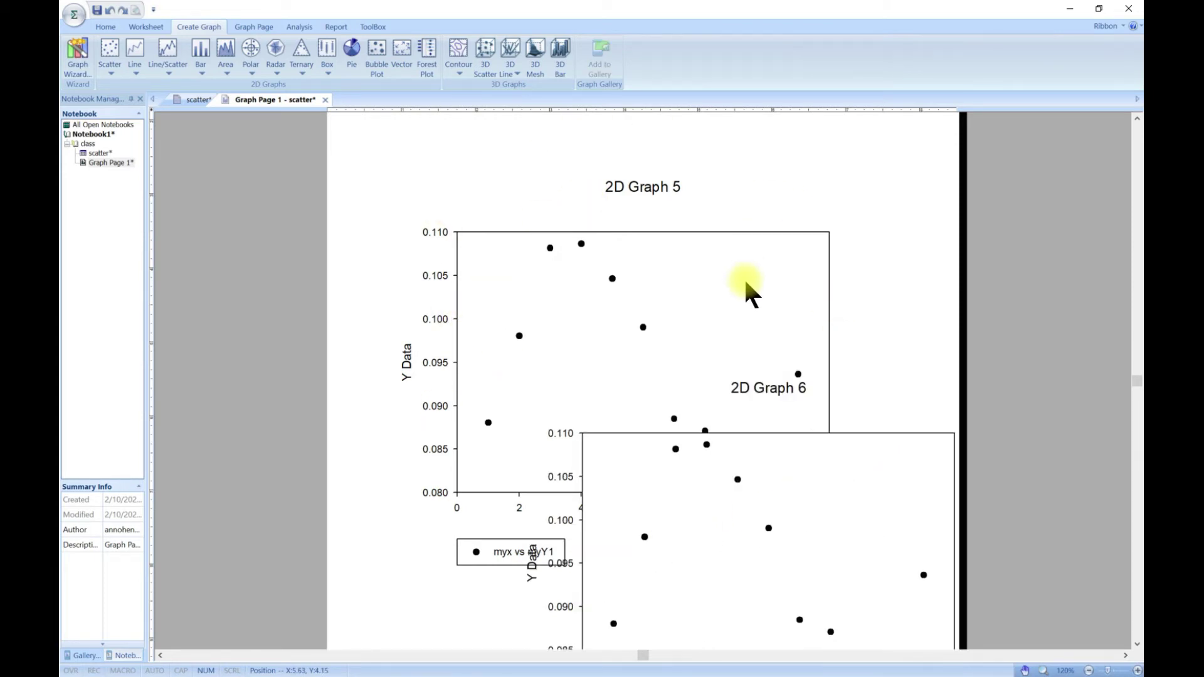
Step: Undo the move and the creation of the Single Y myY1 graph, leaving the myx vs myY1 graph
left_click(112, 10)
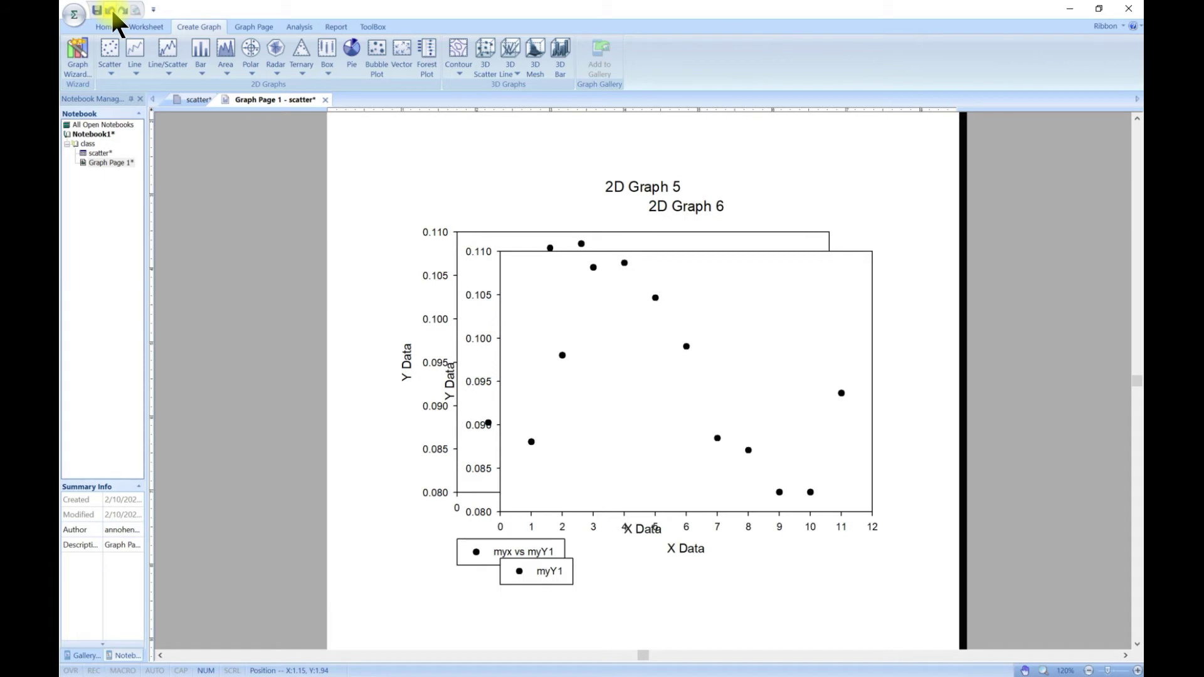
left_click(111, 11)
left_click(111, 11)
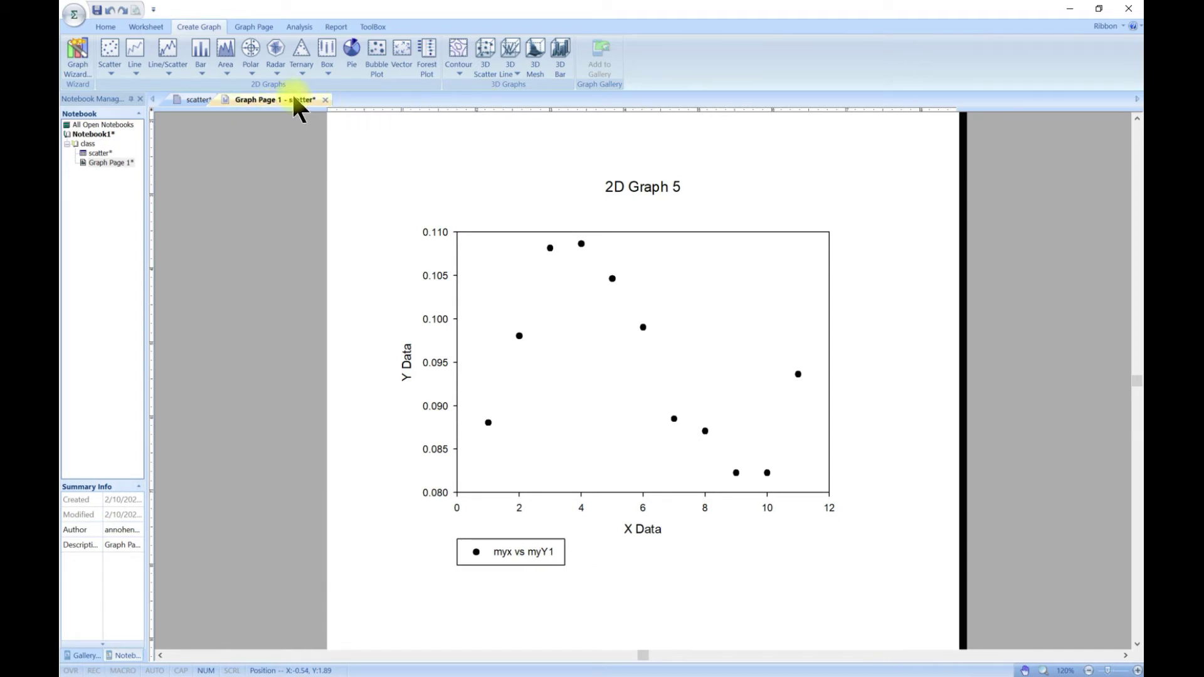
Step: Add a new blank graph page for the scatter worksheet and close the graph creation wizard without making a graph
left_click(95, 154)
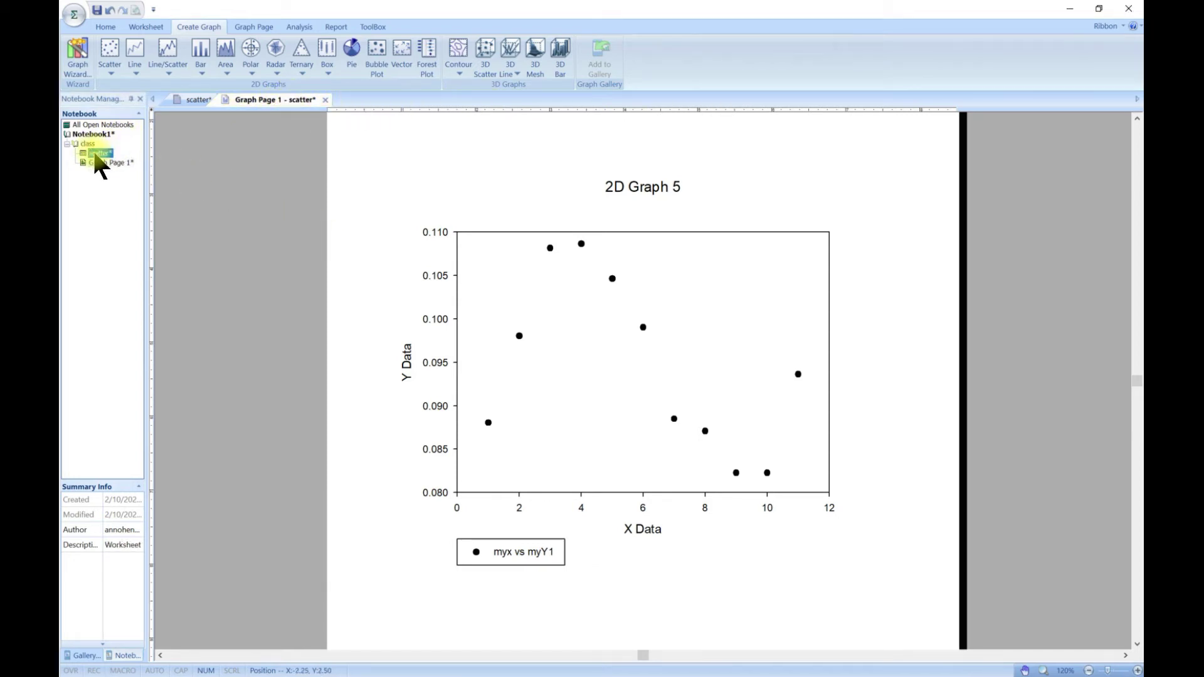
right_click(91, 153)
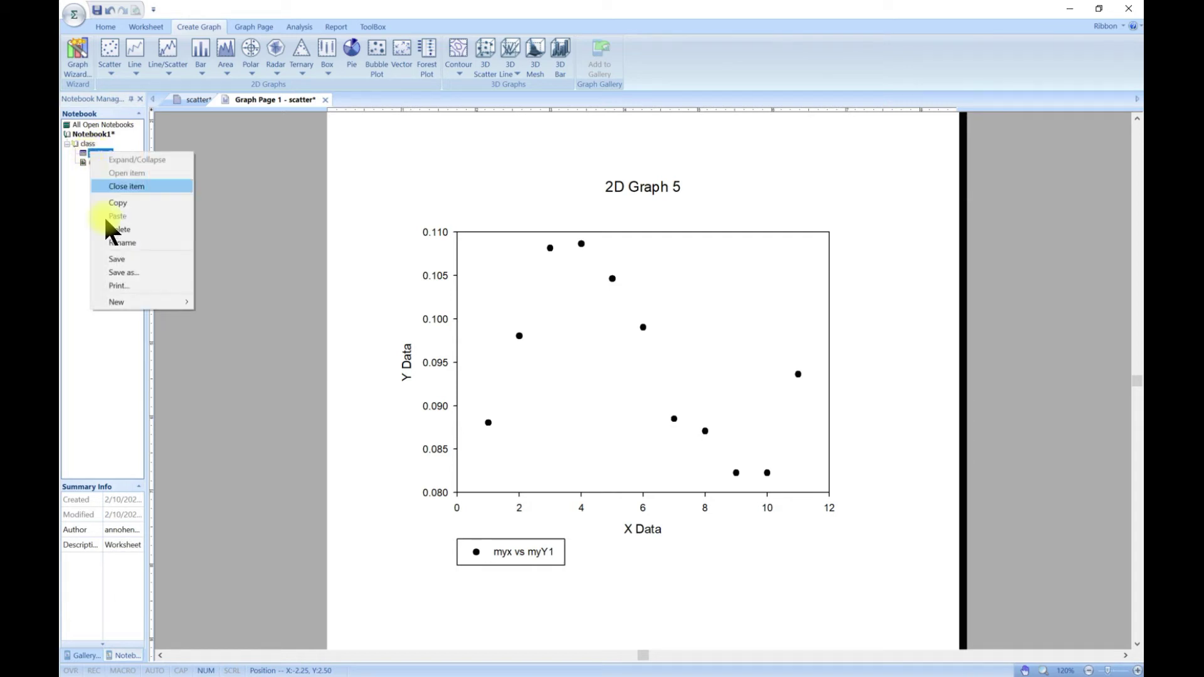
mouse_move(130, 303)
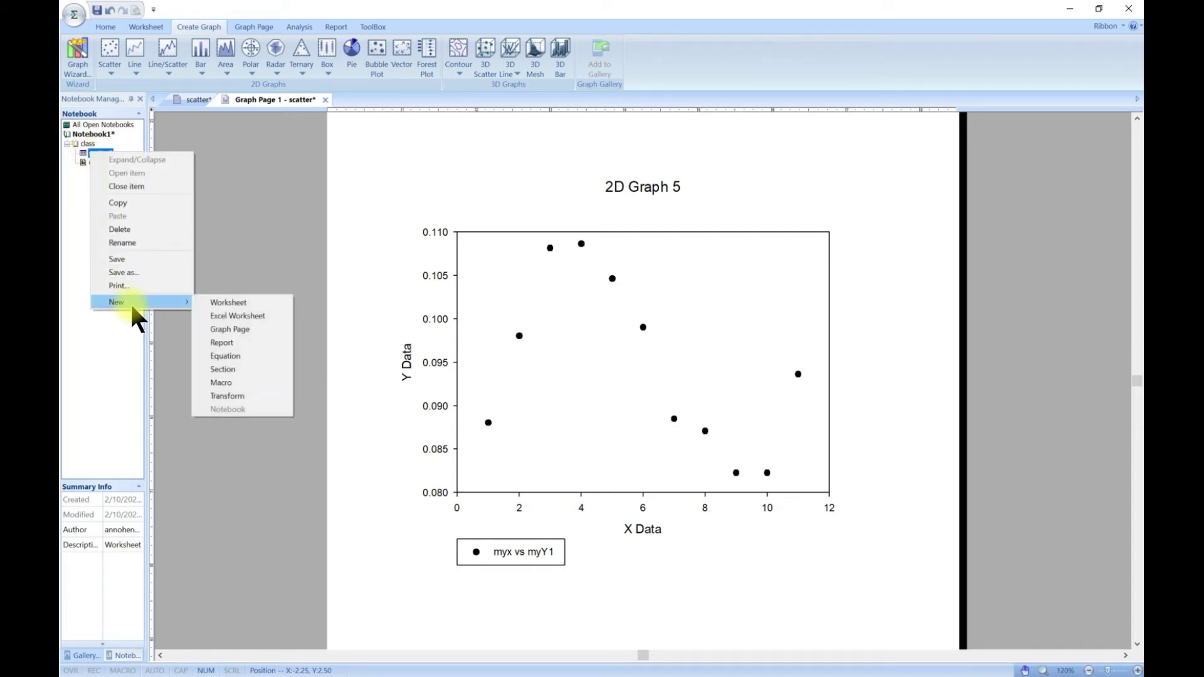
left_click(250, 326)
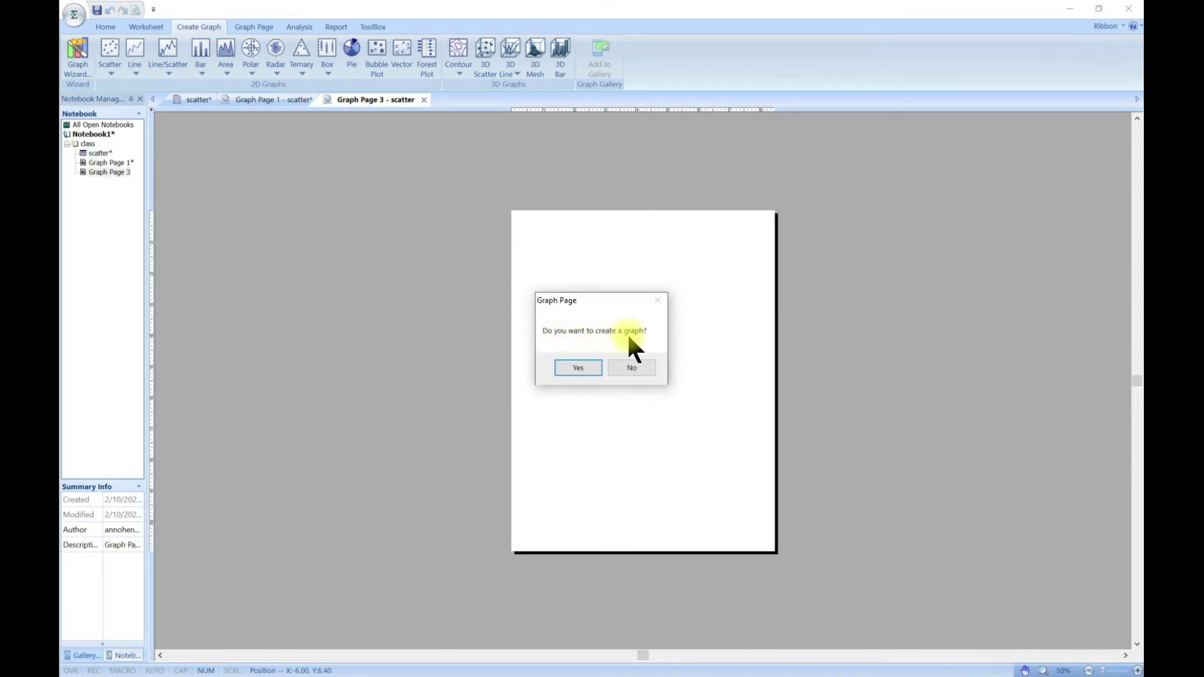
left_click(576, 366)
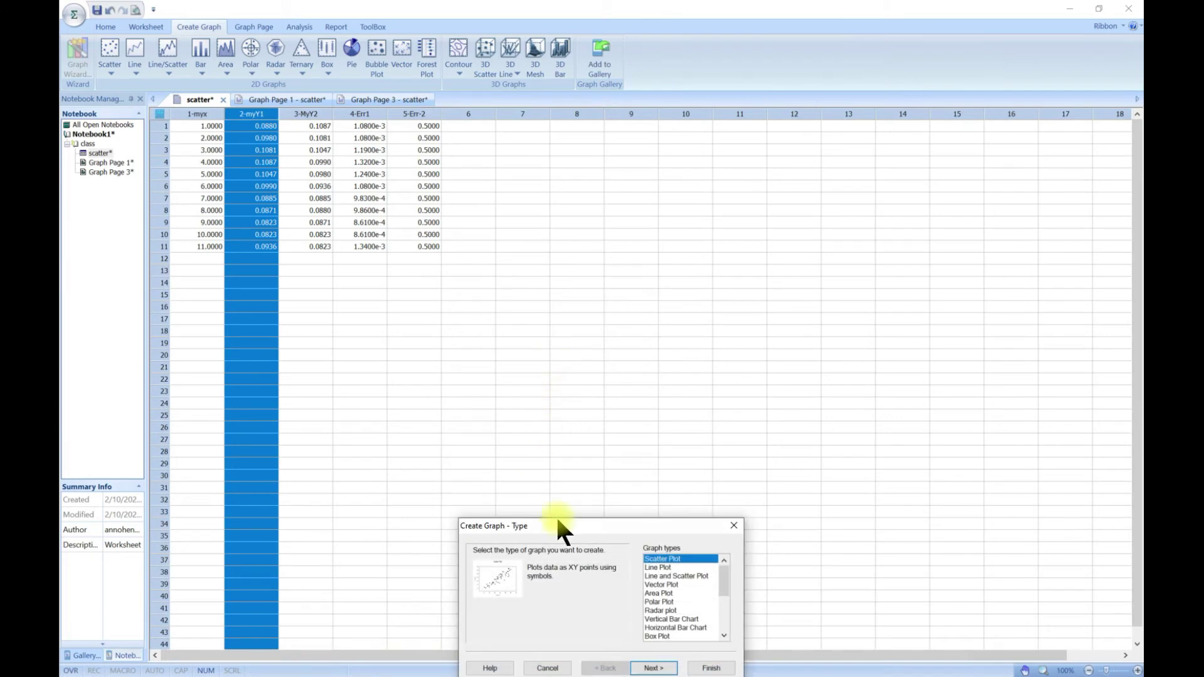
left_click_drag(561, 522, 510, 300)
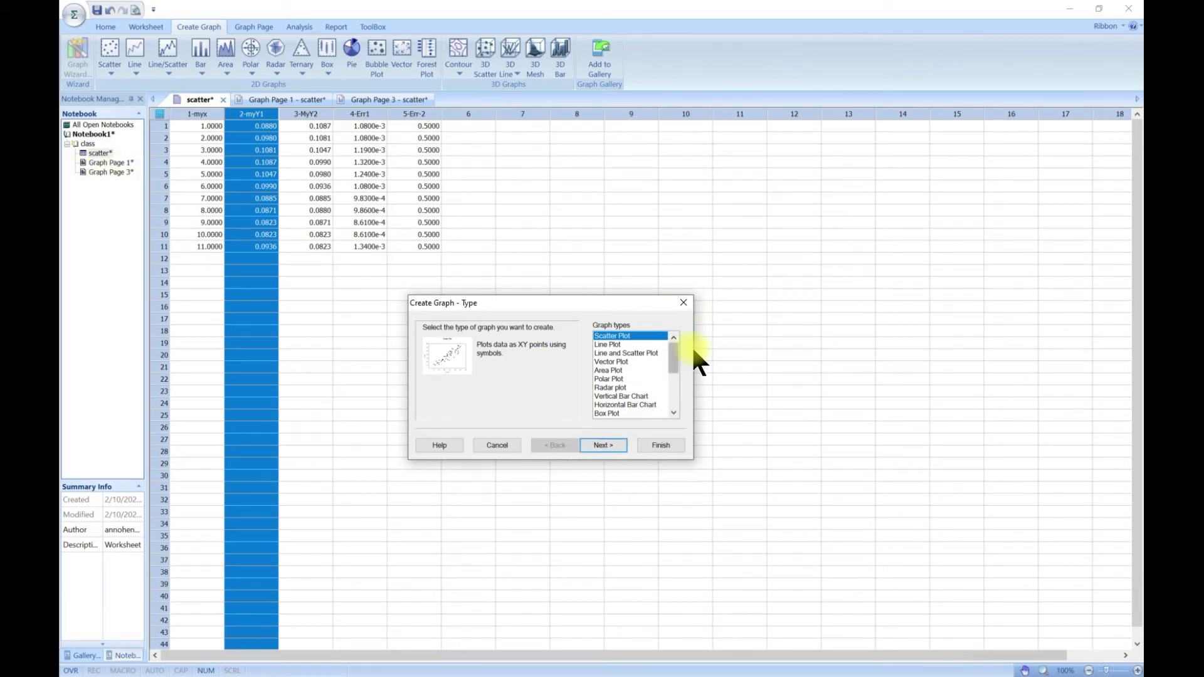
left_click(683, 303)
Step: Rename Graph Page 1 as simple
left_click(96, 164)
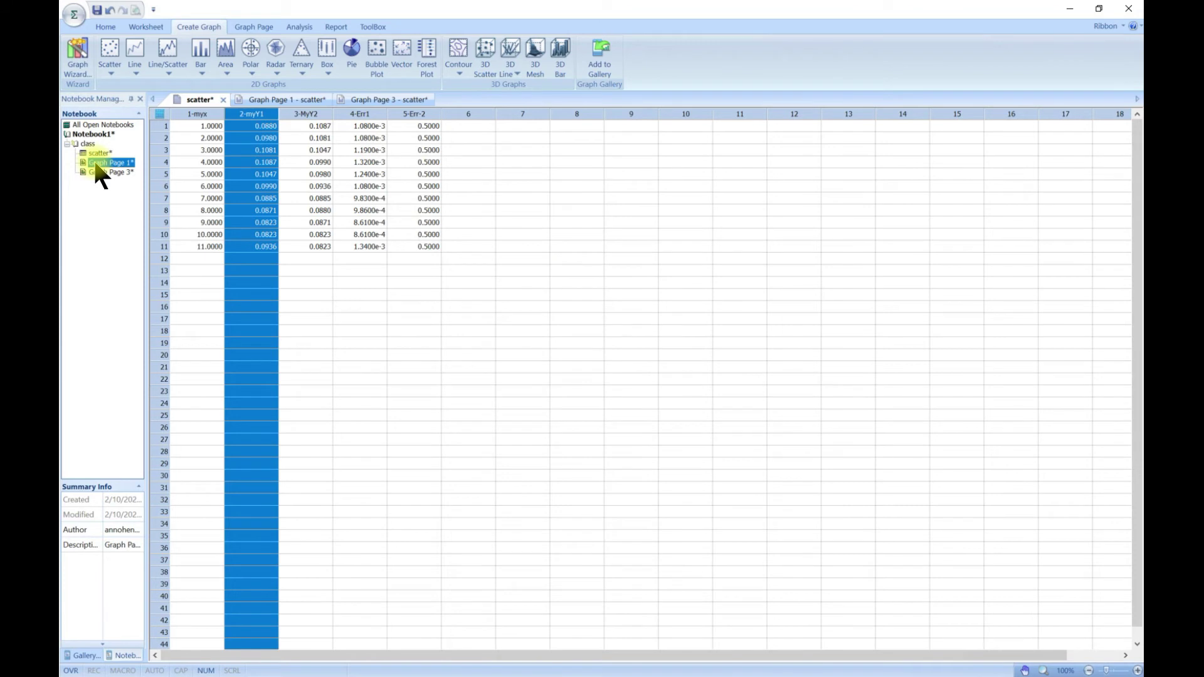
left_click(287, 104)
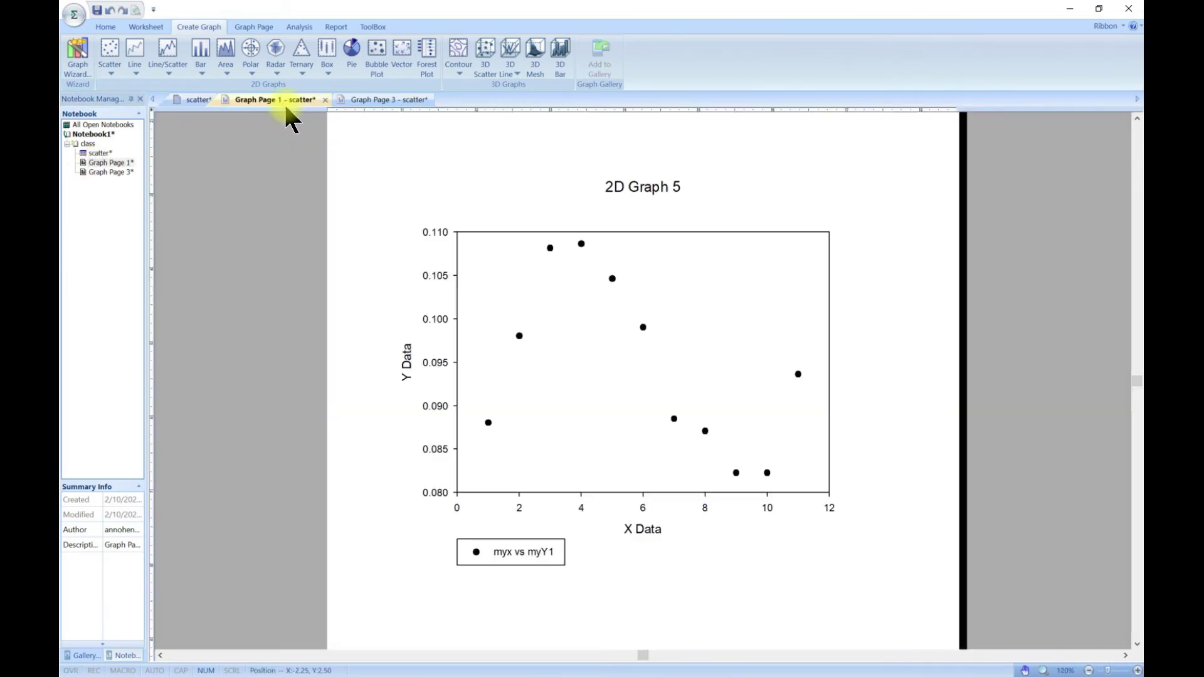
right_click(104, 162)
left_click(148, 254)
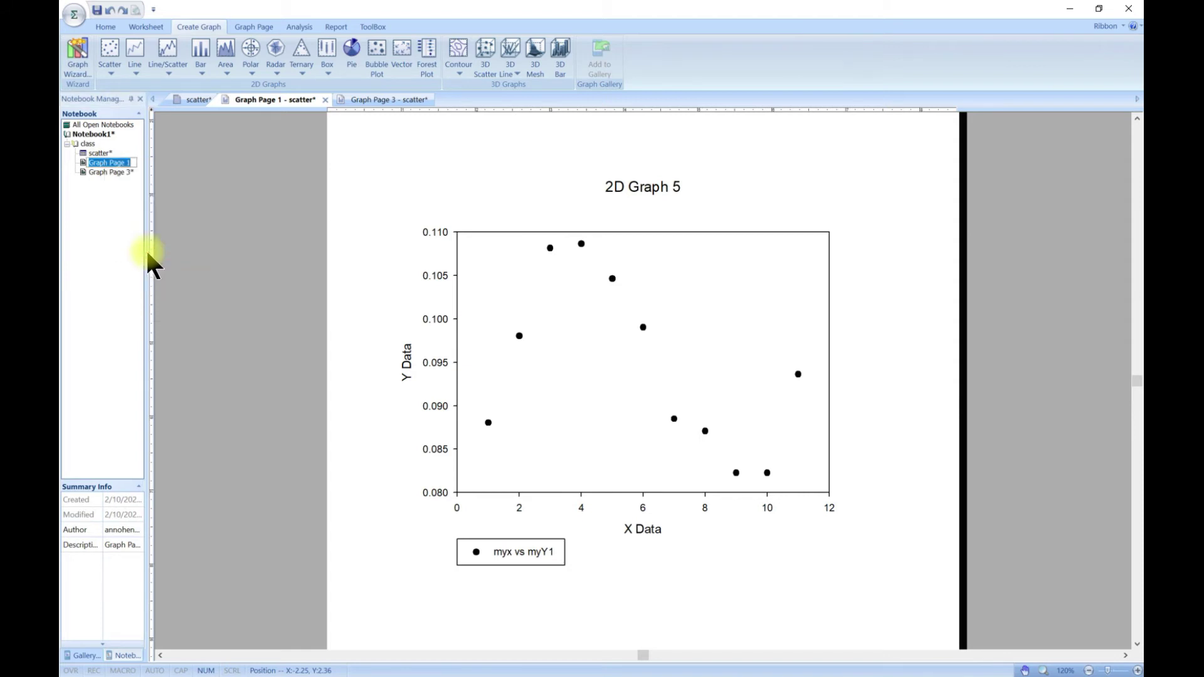
type("simple")
key("Return")
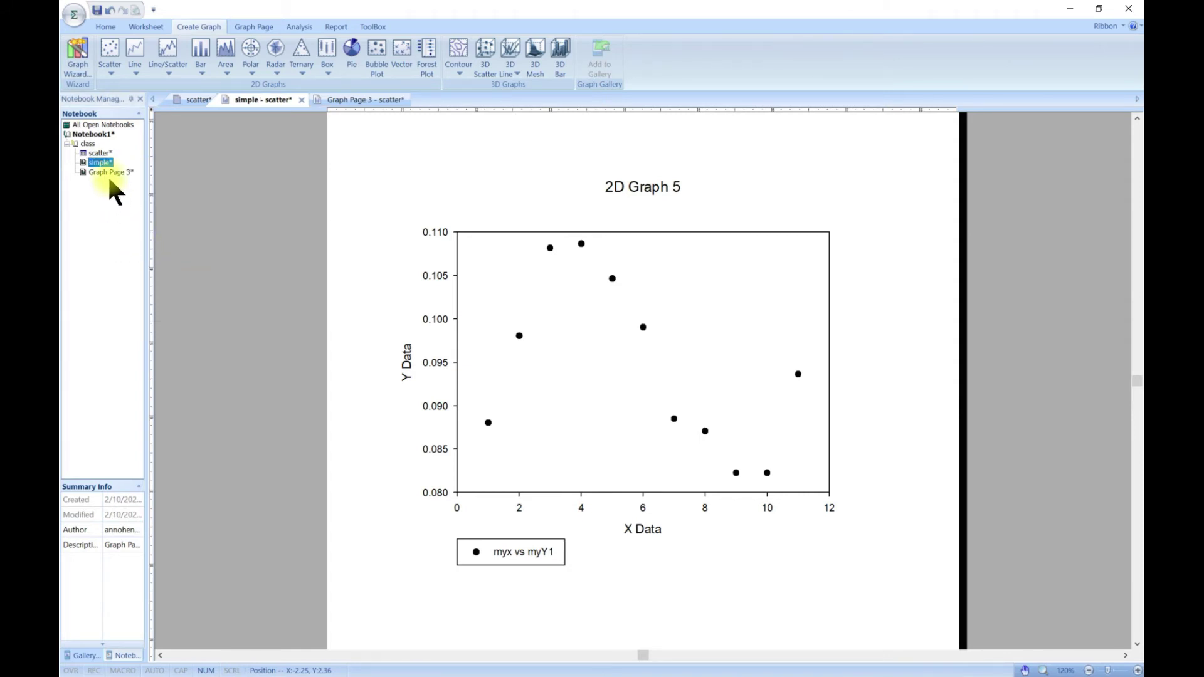
Step: Start a scatter graph with a regression line for Graph Page 3 from the scatter worksheet, using the XY Pair data format
left_click(379, 99)
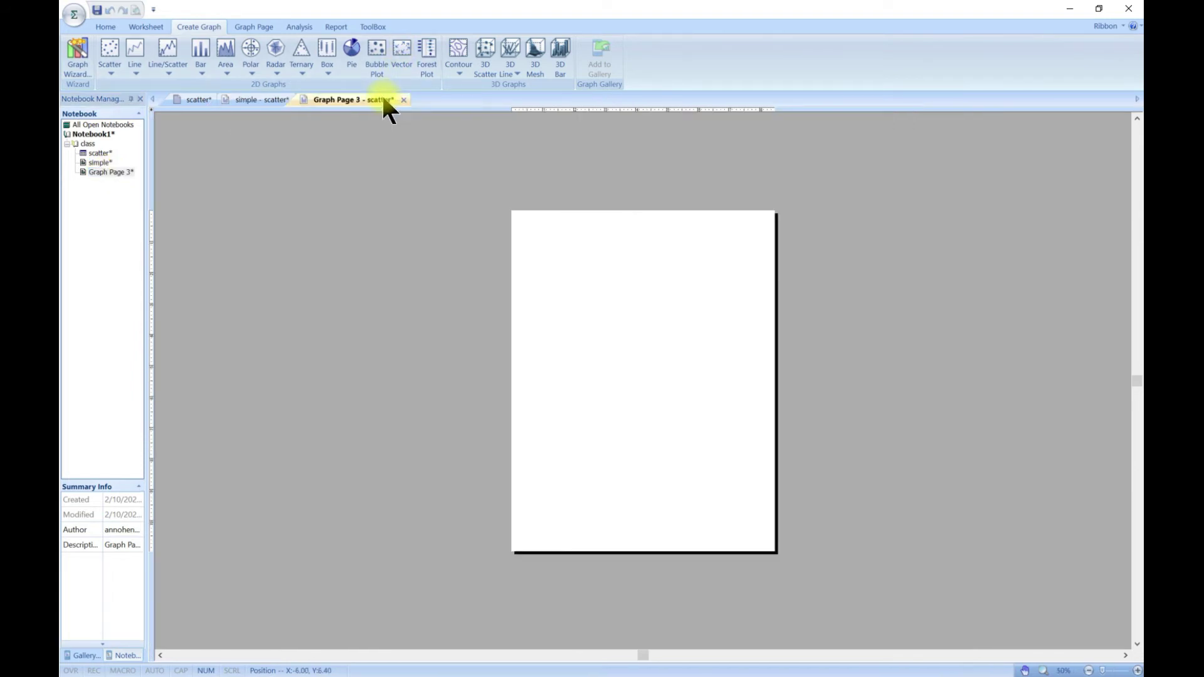
scroll(596, 332, "up", 2)
scroll(601, 329, "down", 1)
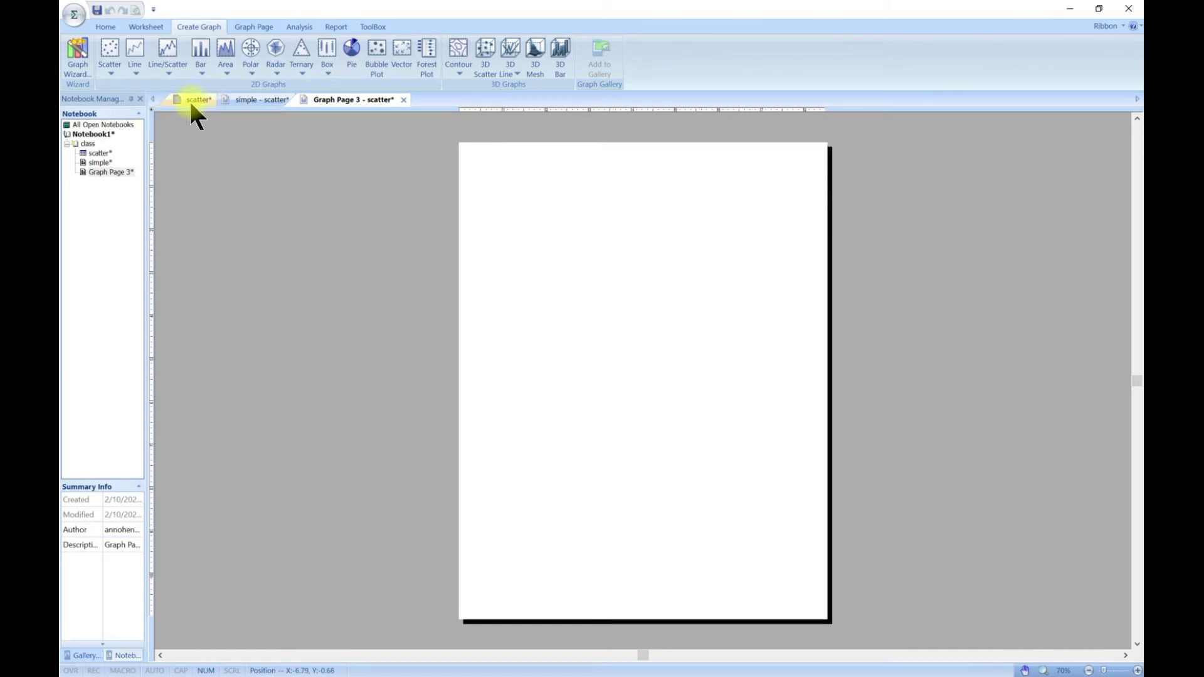
left_click(108, 71)
left_click(171, 127)
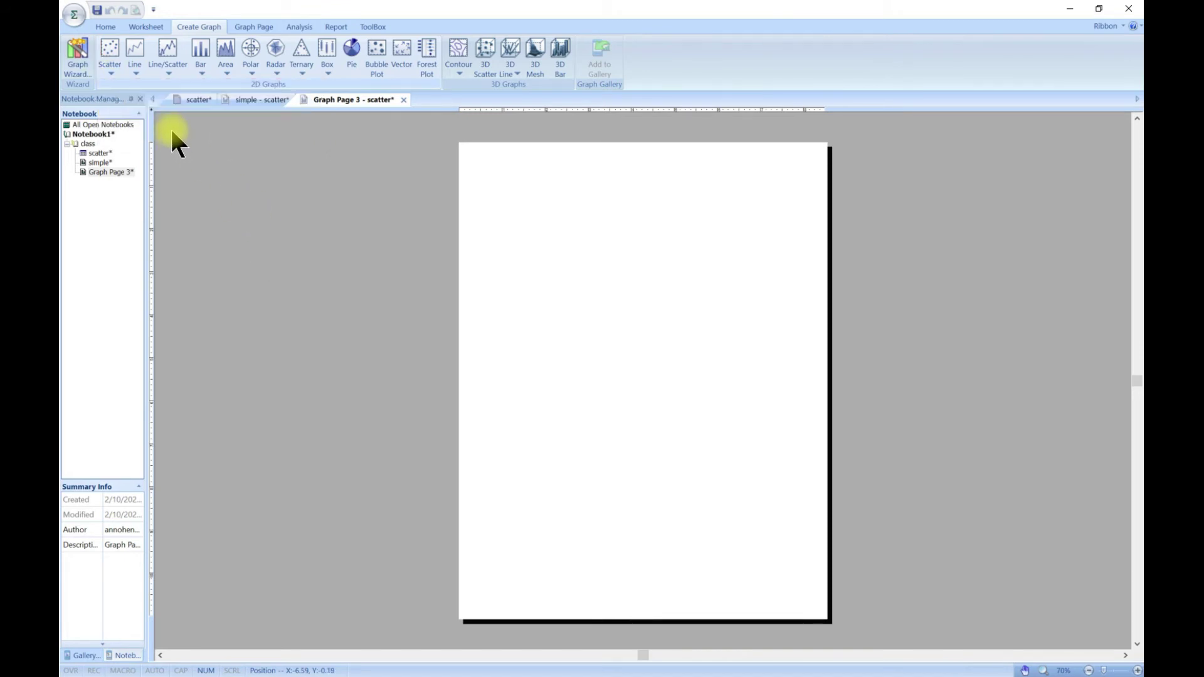
left_click(200, 99)
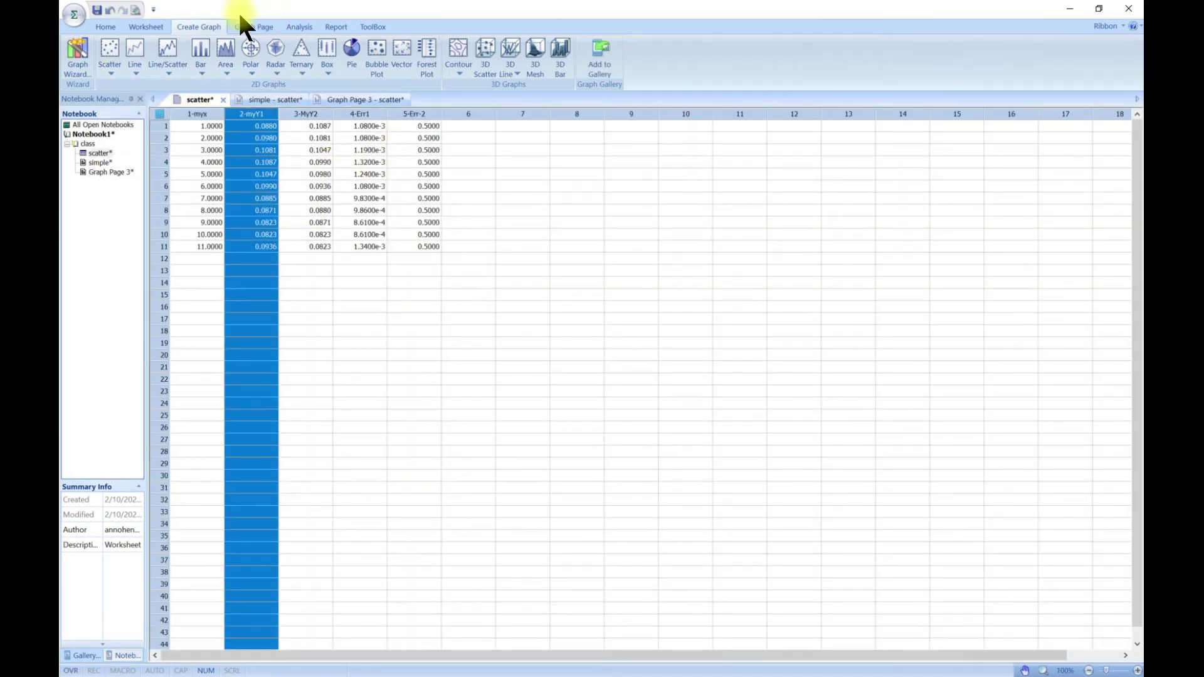
left_click(110, 72)
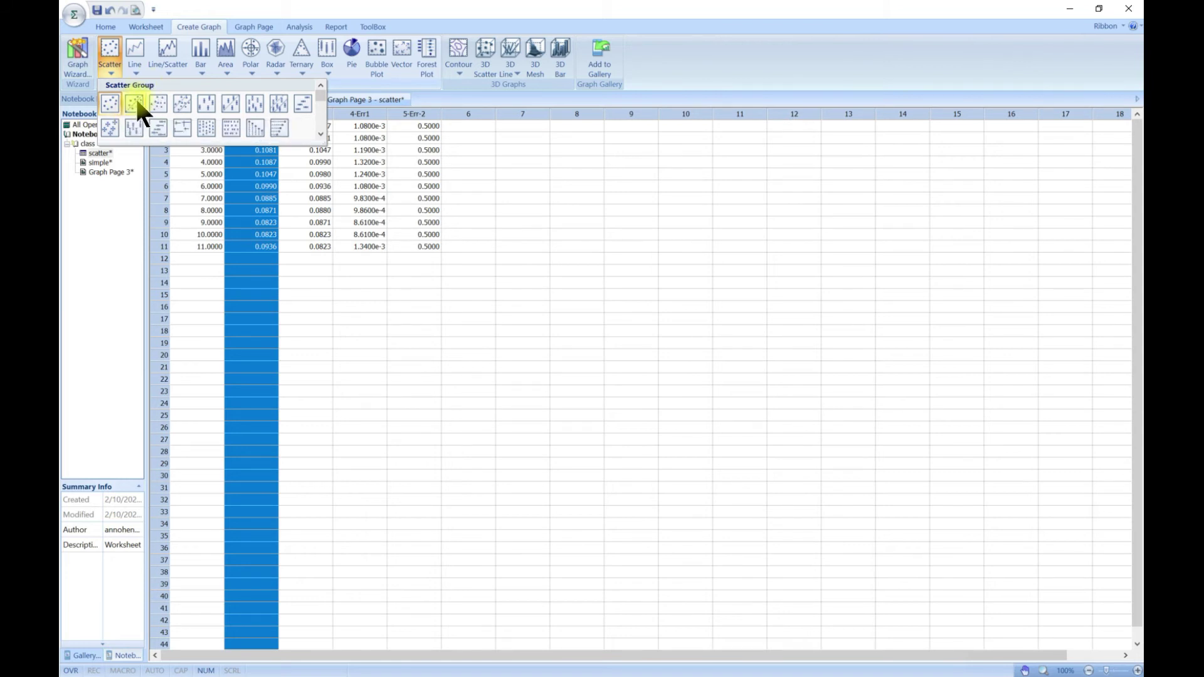
left_click(135, 100)
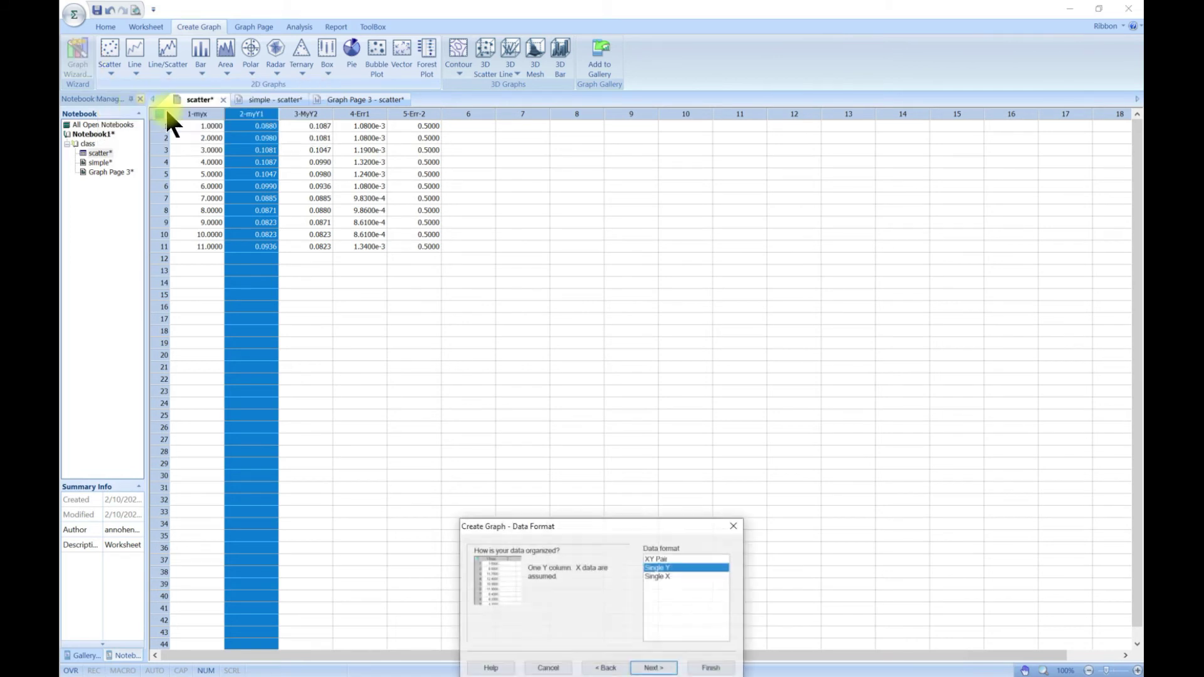
left_click_drag(537, 526, 503, 276)
left_click(630, 309)
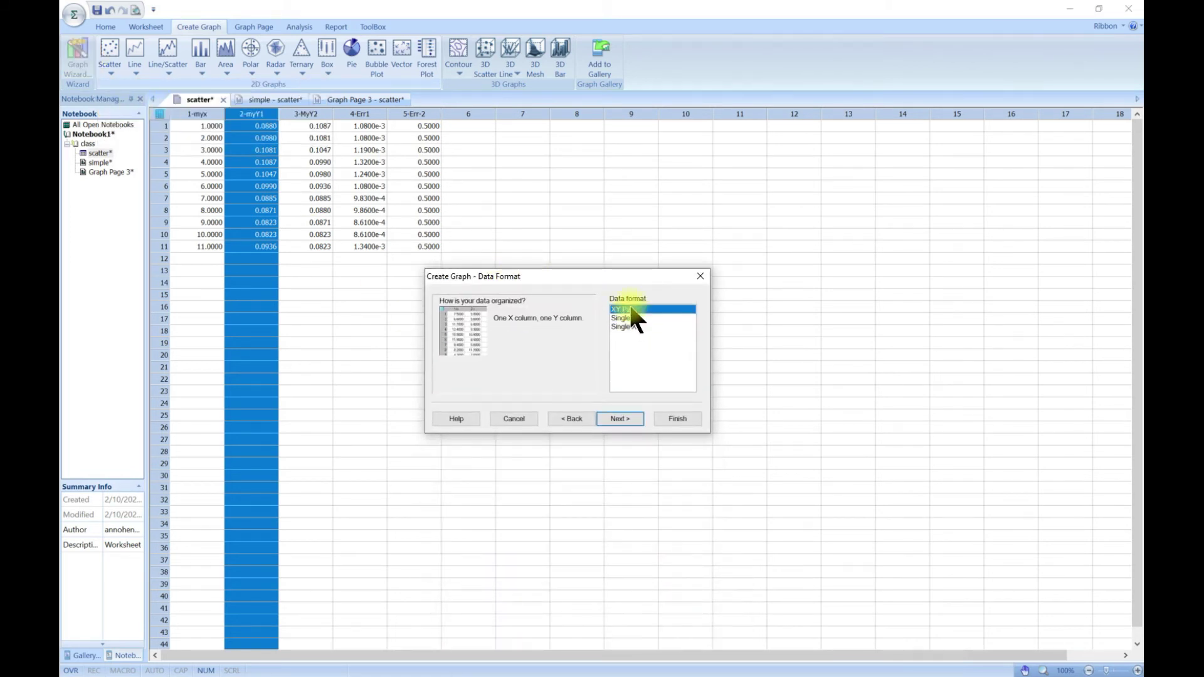
left_click(620, 419)
Step: Try to replace the X column with 1-myx and assign 2-myY1 to Y
left_click(642, 340)
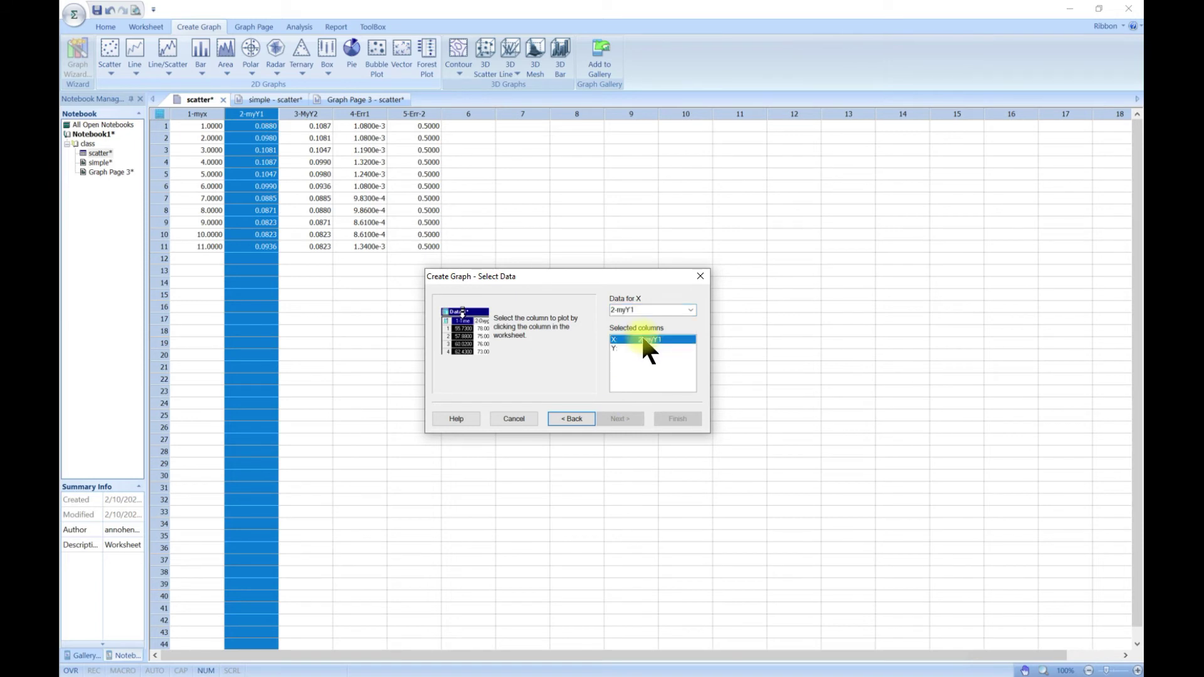
left_click(688, 310)
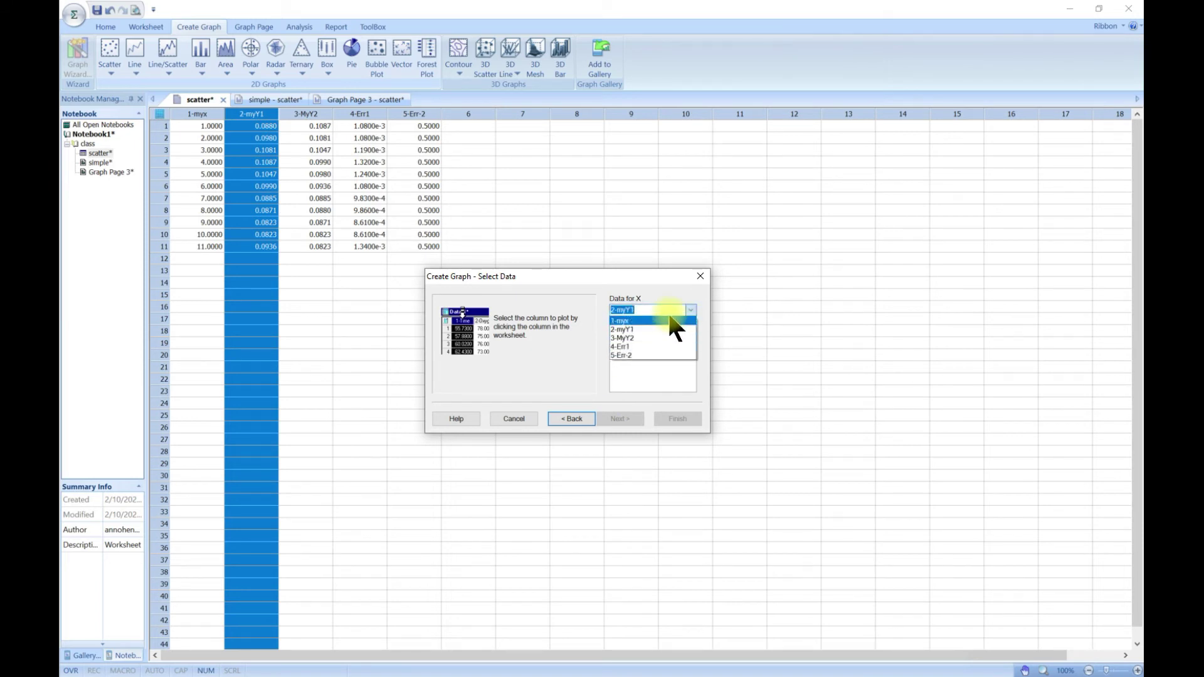
left_click(670, 319)
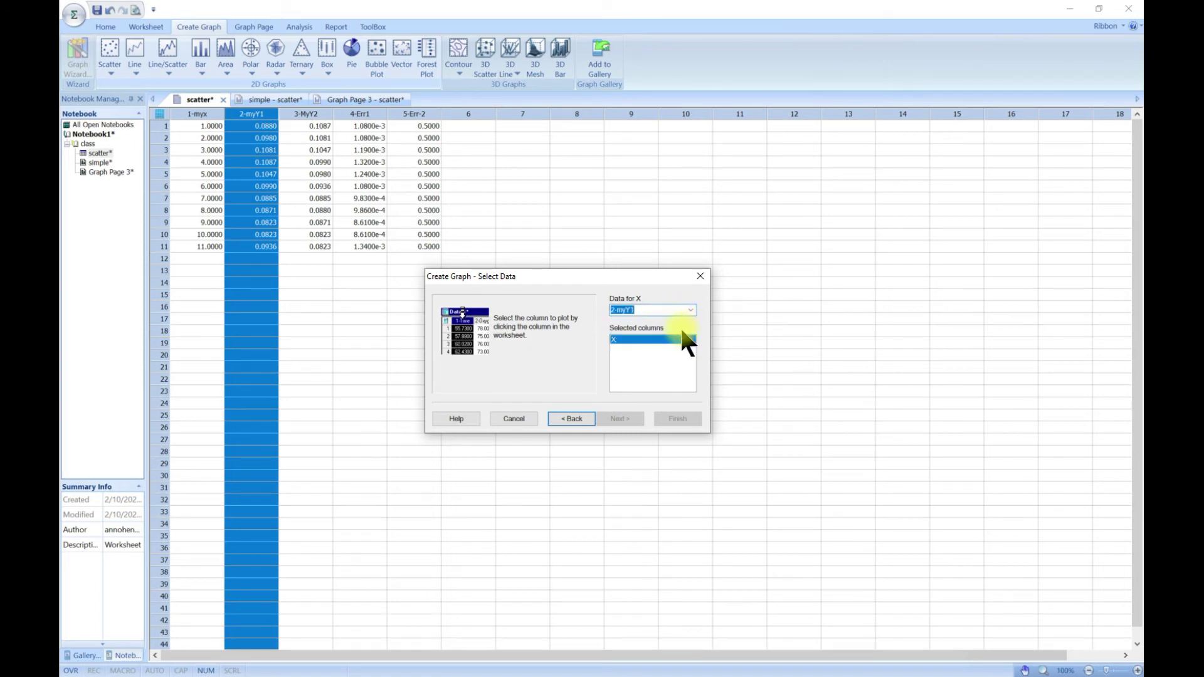
key("Delete")
left_click(571, 418)
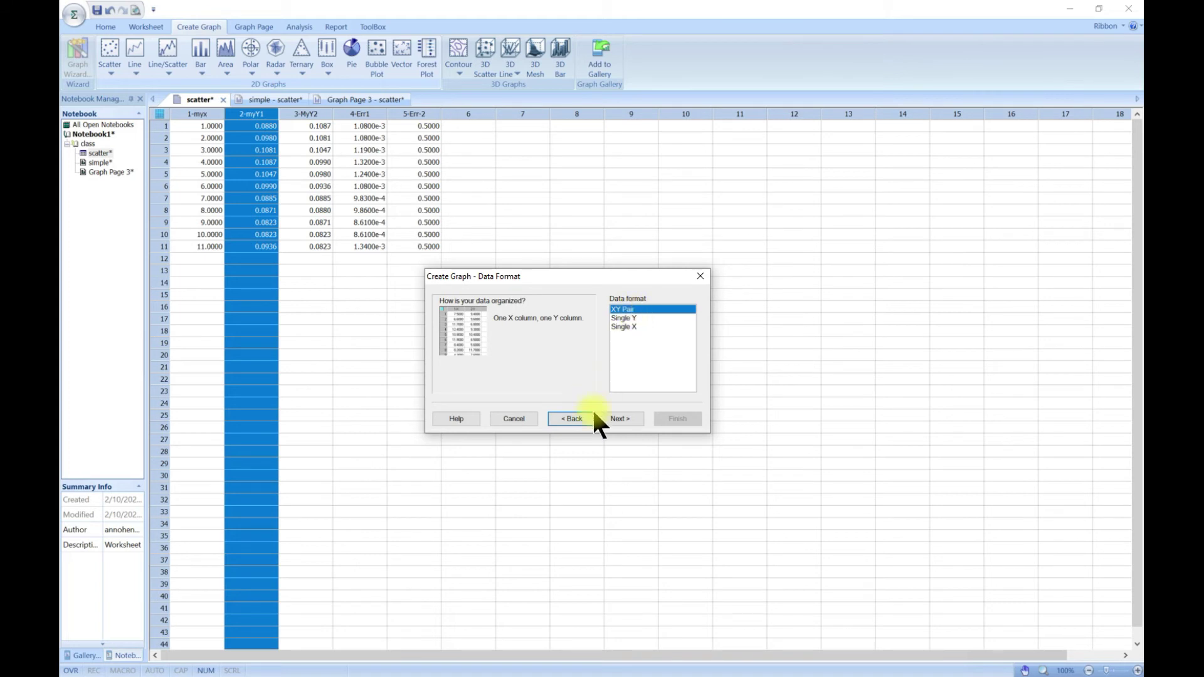
left_click(619, 418)
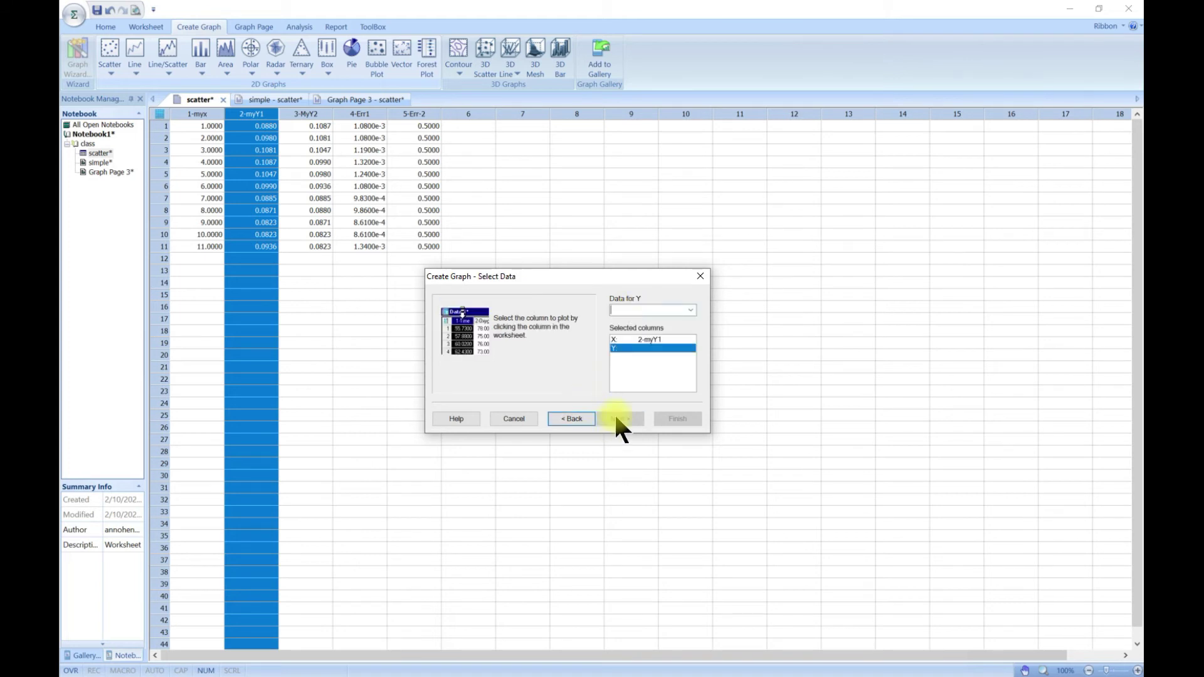
left_click(687, 309)
left_click(669, 330)
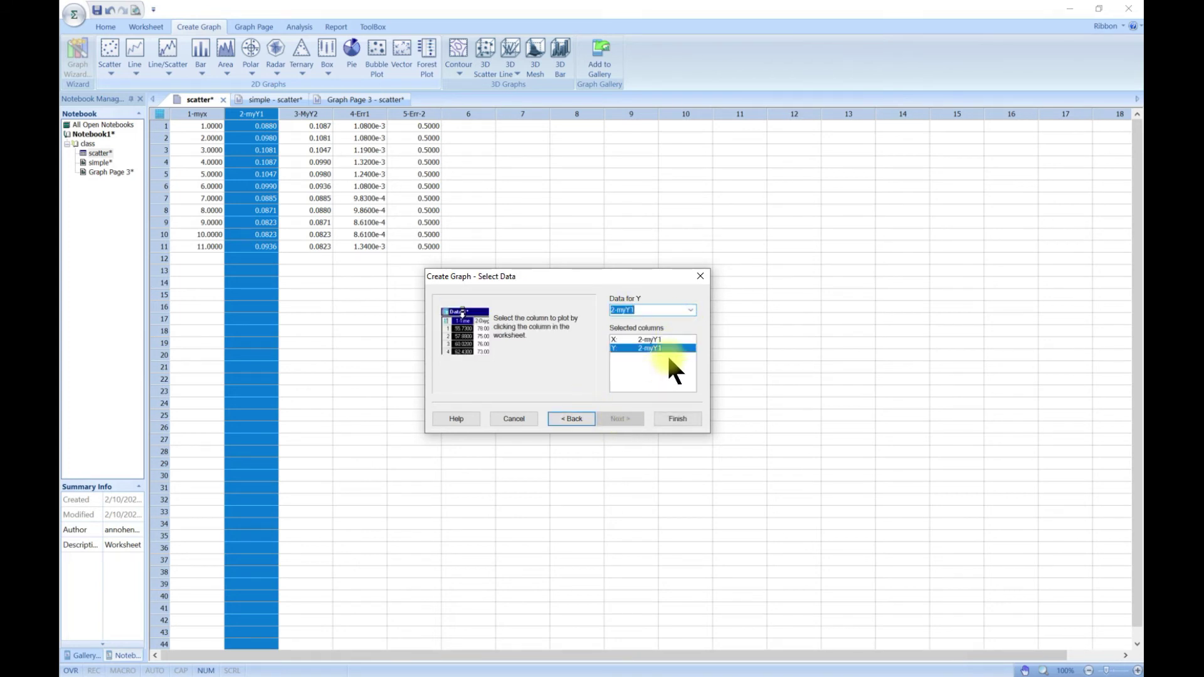
Step: Assign column 1-myx to X and column 2-myY1 to Y, and finish creating the regression scatter graph
left_click(647, 339)
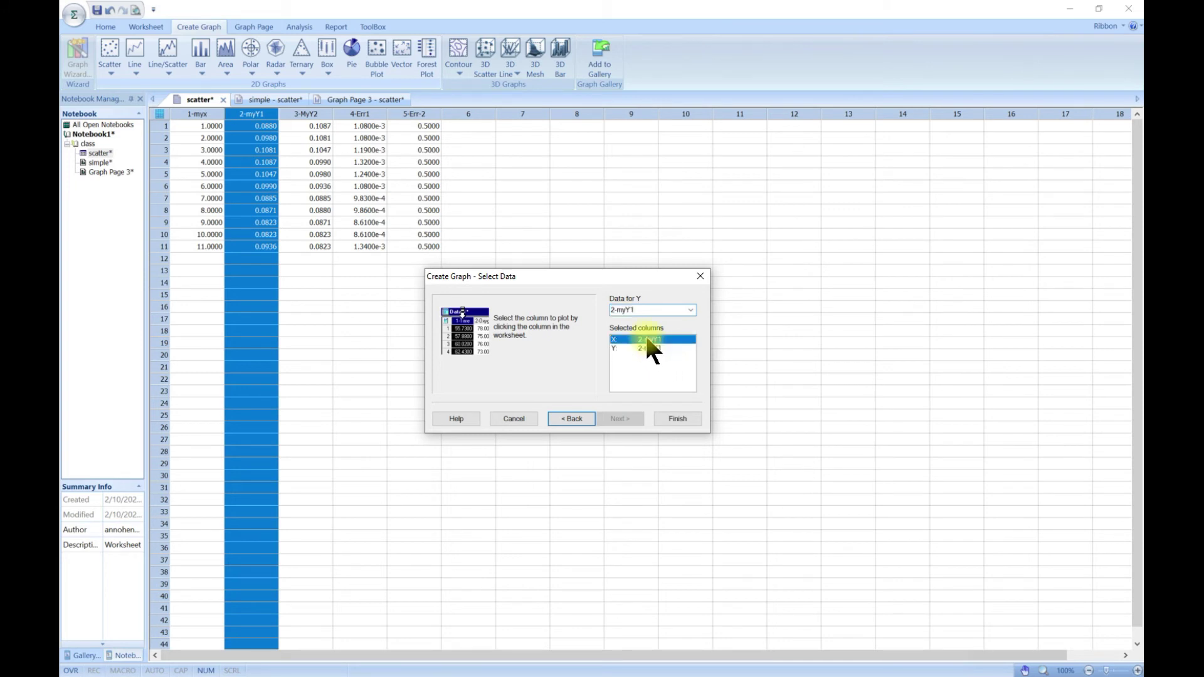
left_click(647, 339)
left_click(689, 309)
left_click(674, 320)
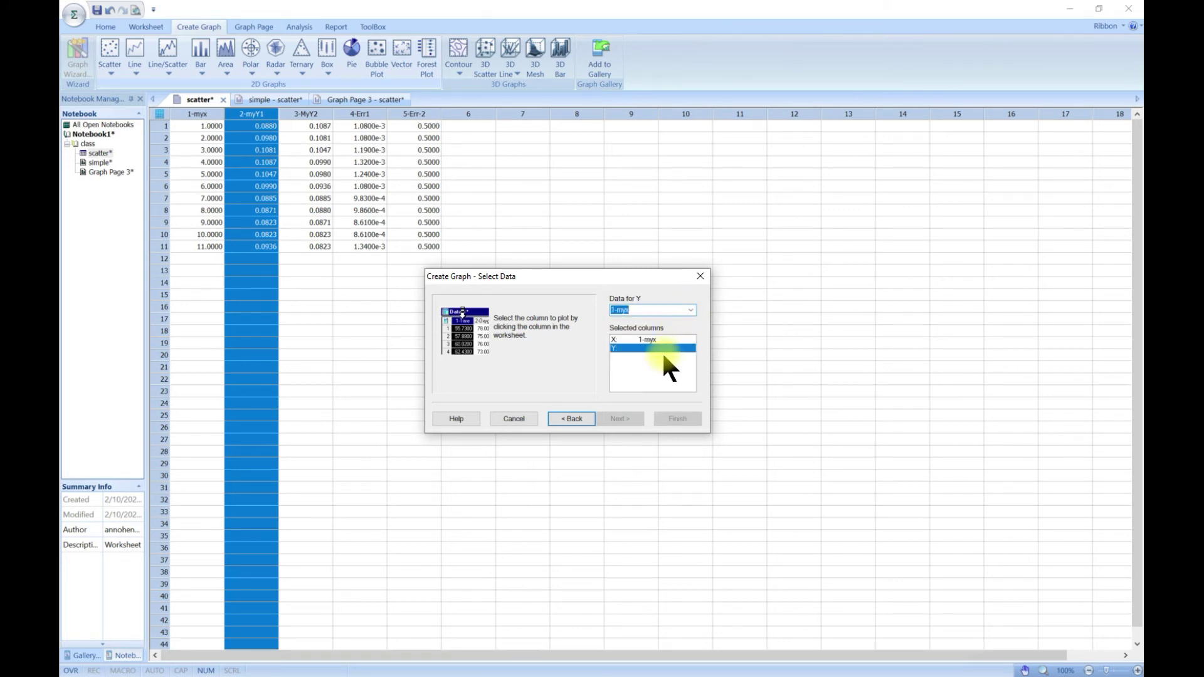
left_click(658, 347)
left_click(690, 309)
left_click(671, 326)
left_click(679, 419)
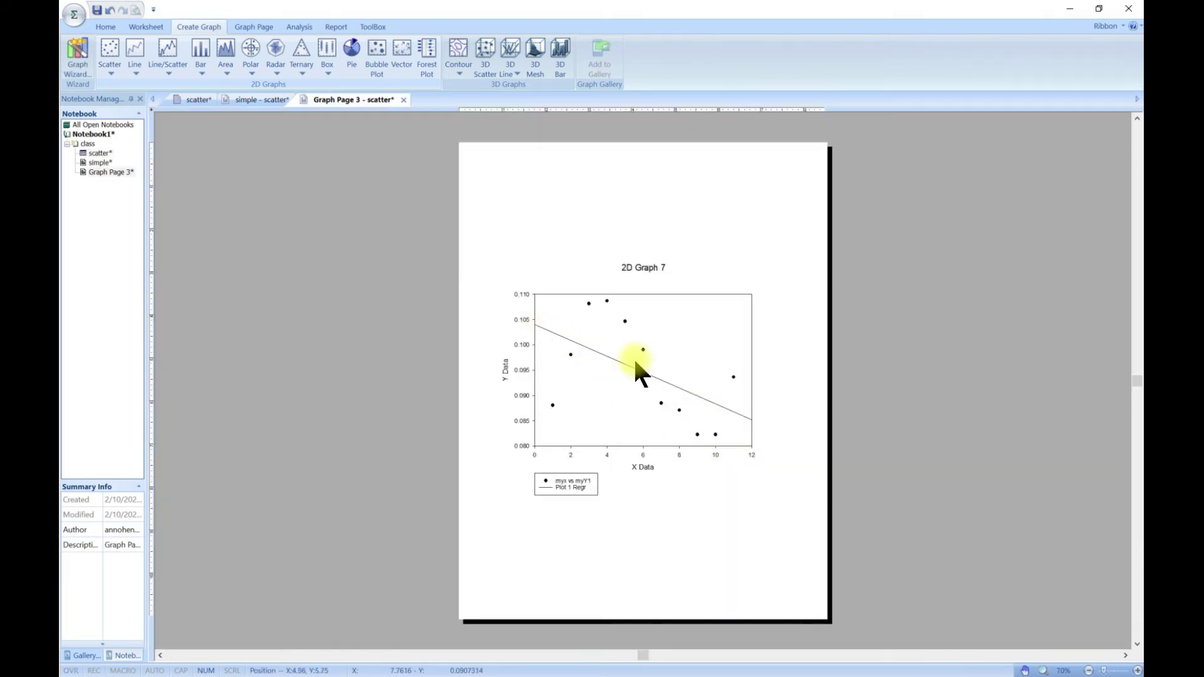
Step: Examine the regression scatter graph up close, including its legend and the options available for the plotted line
scroll(675, 401, "up", 1)
scroll(675, 401, "up", 5)
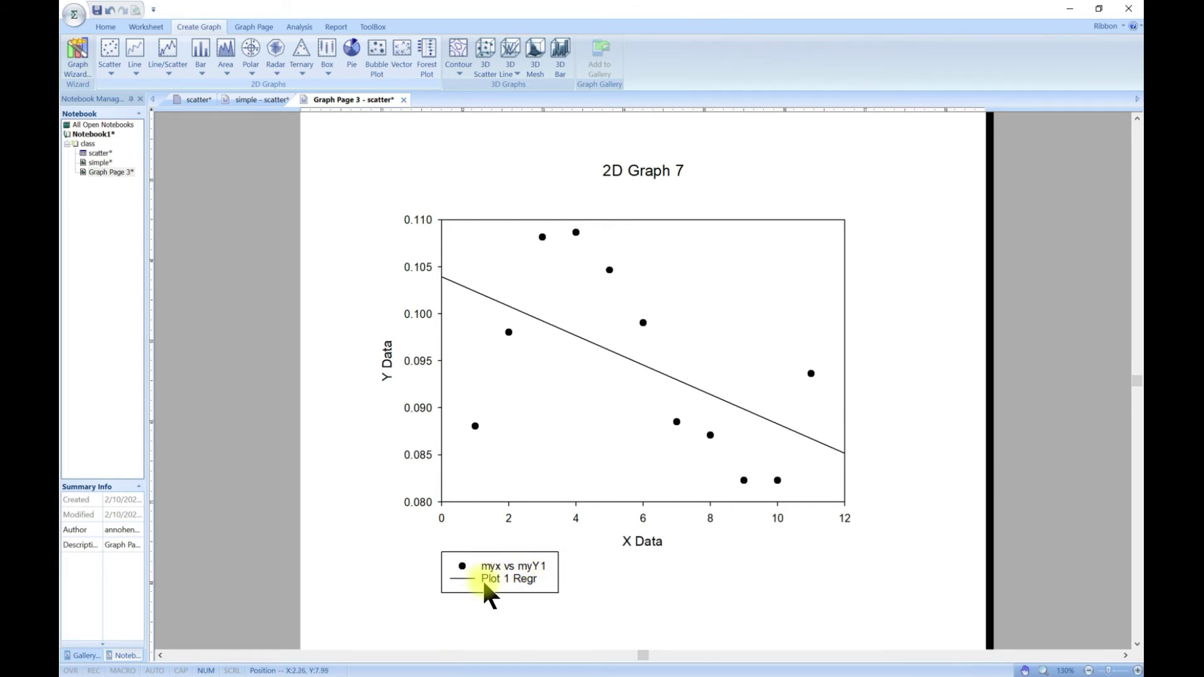
left_click(633, 366)
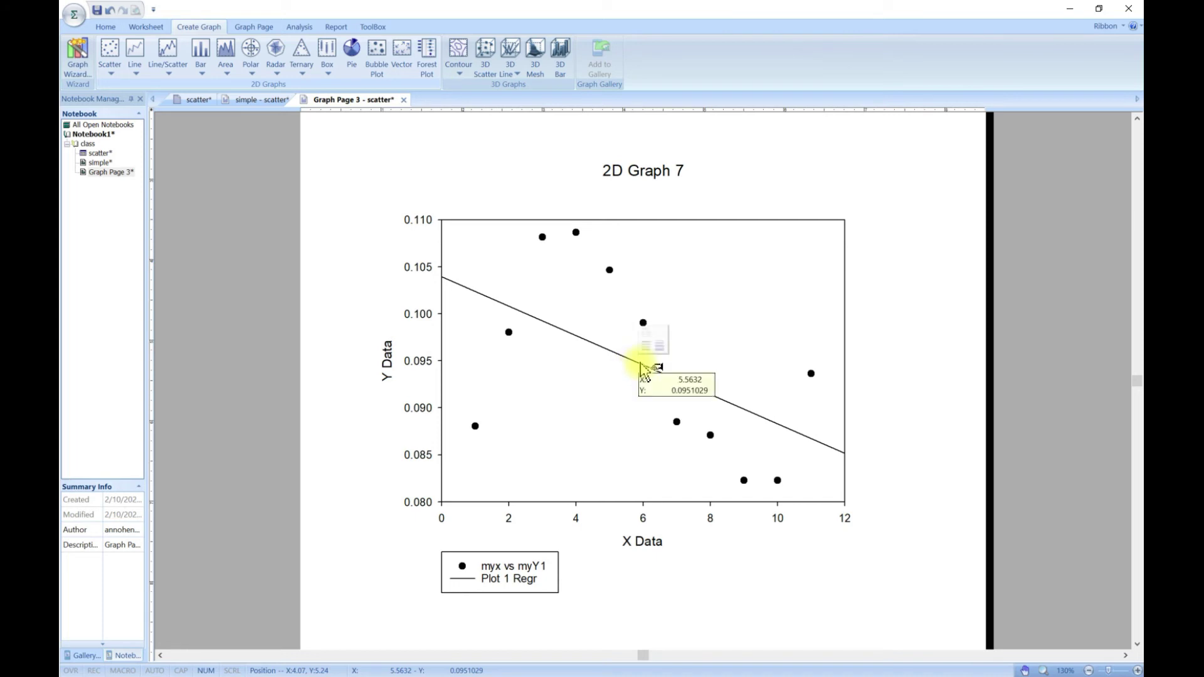
right_click(645, 371)
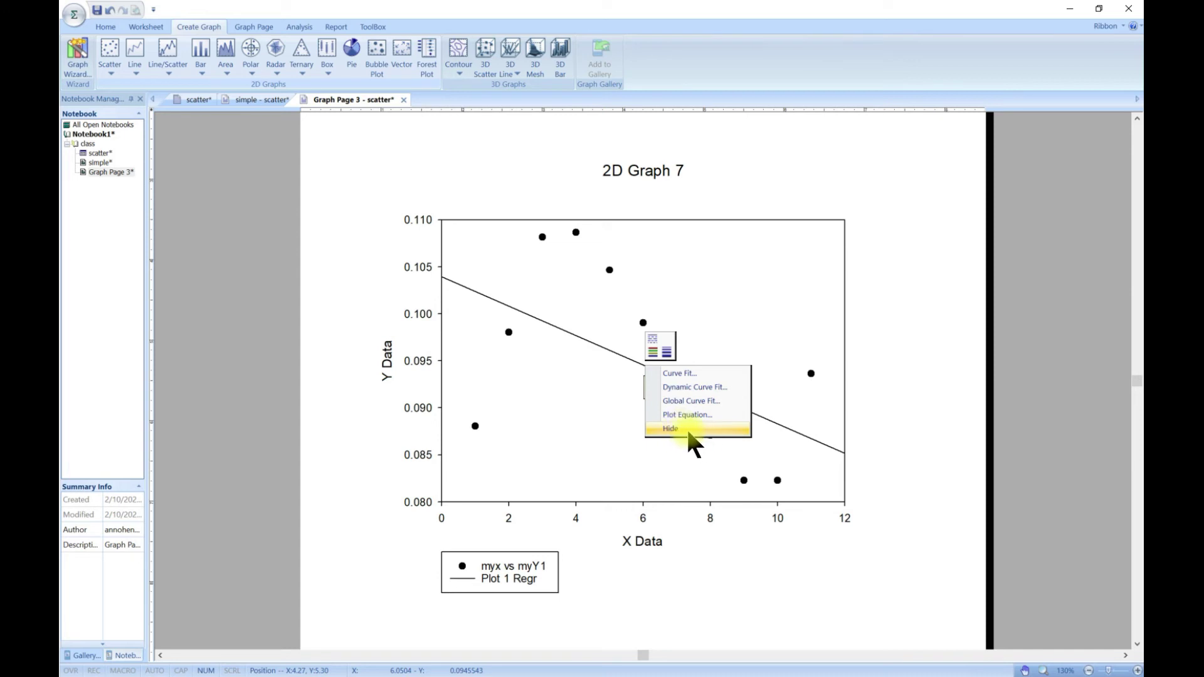
left_click(281, 180)
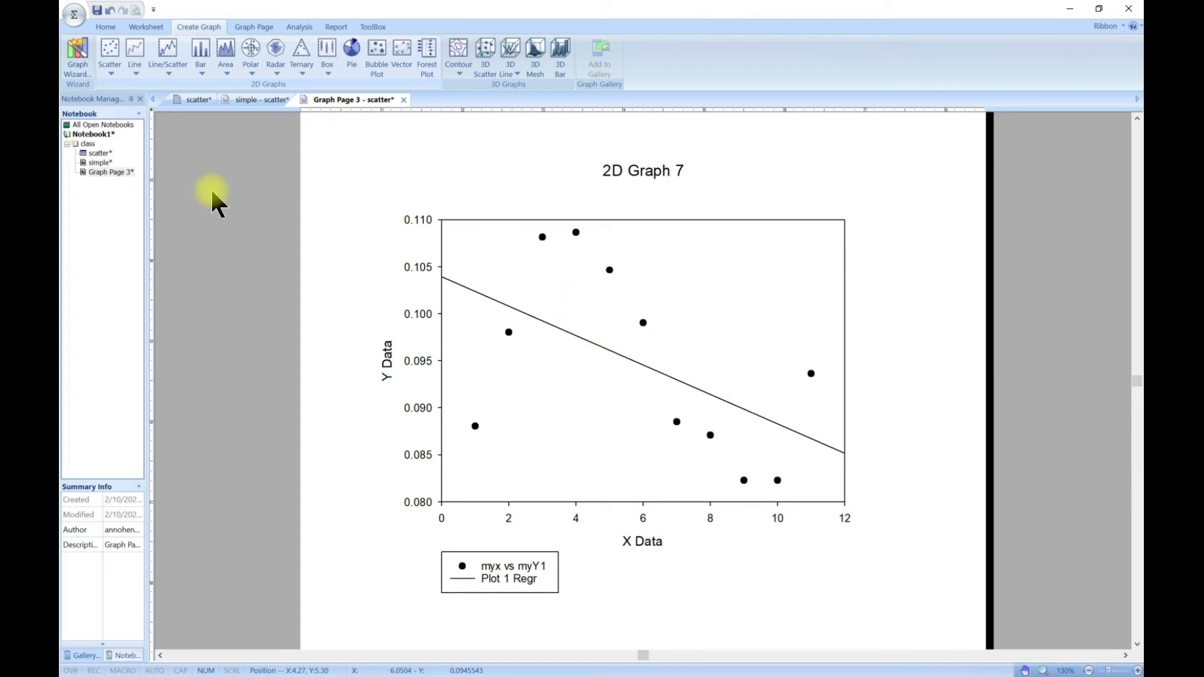
Step: Rename Graph Page 3 as regression
right_click(108, 171)
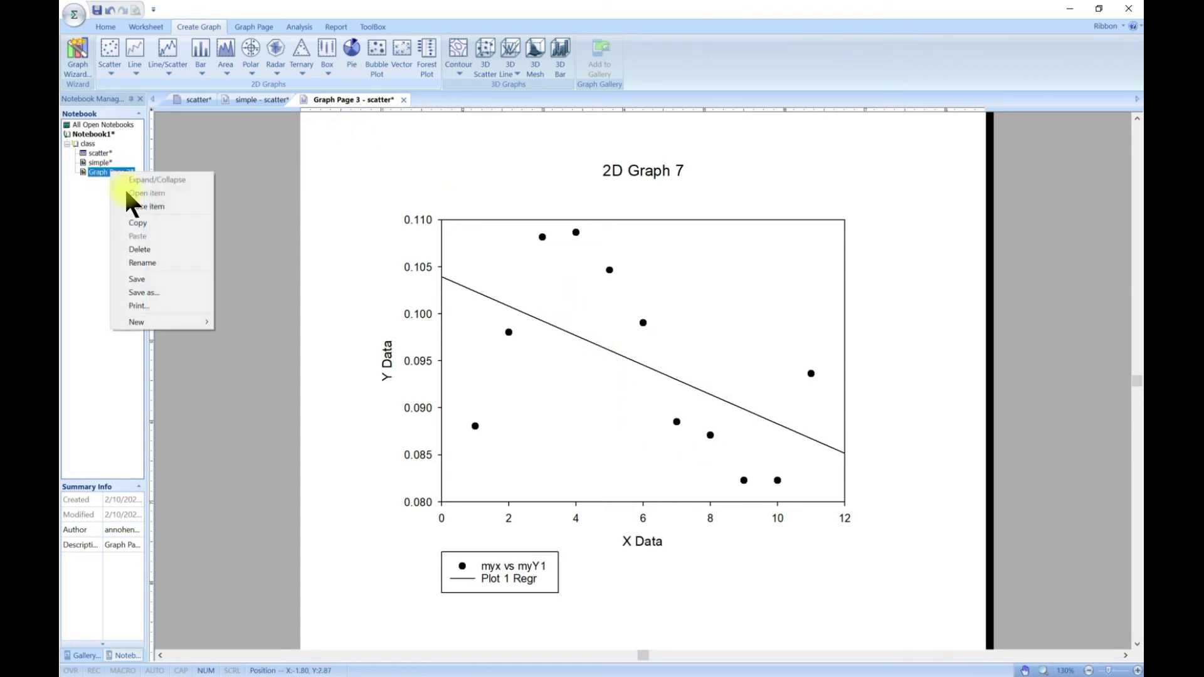
left_click(162, 259)
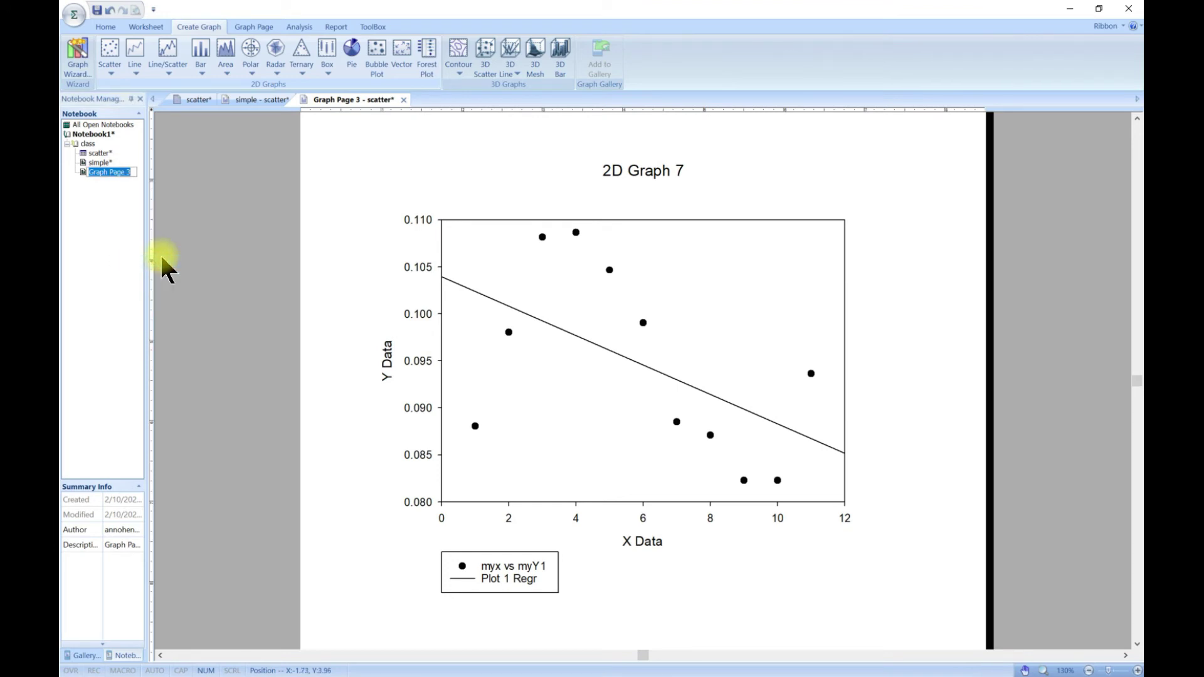
type("regression")
key("Return")
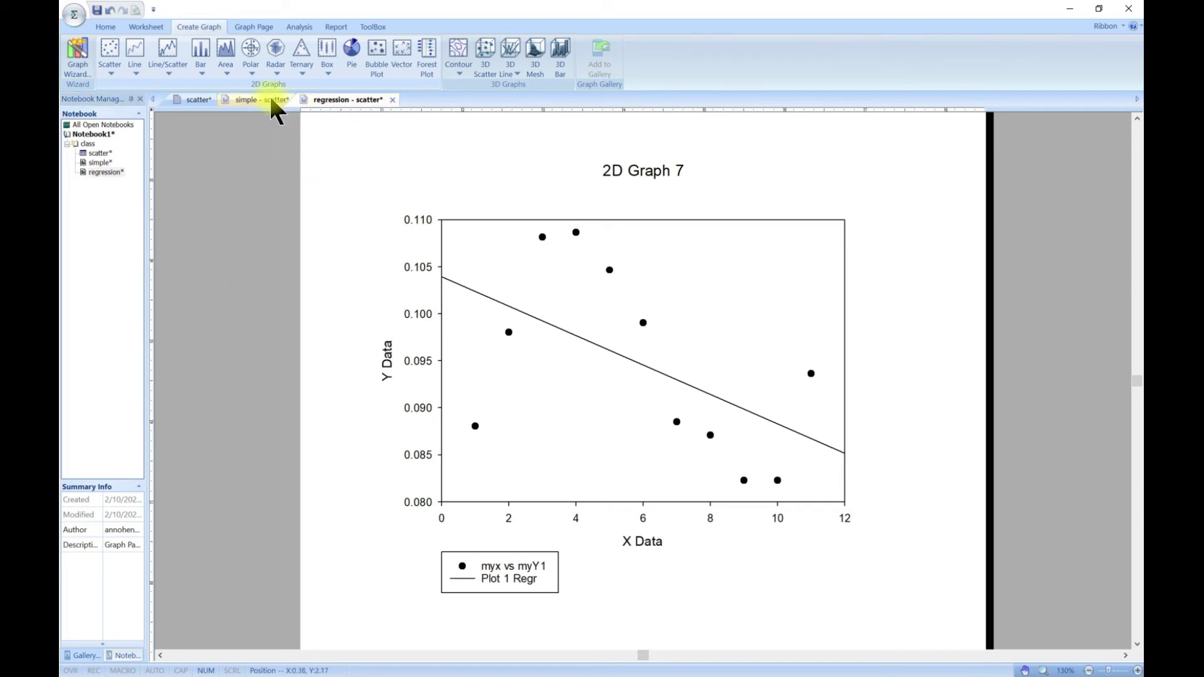
Step: Add a new graph page to the class section of the notebook
right_click(105, 173)
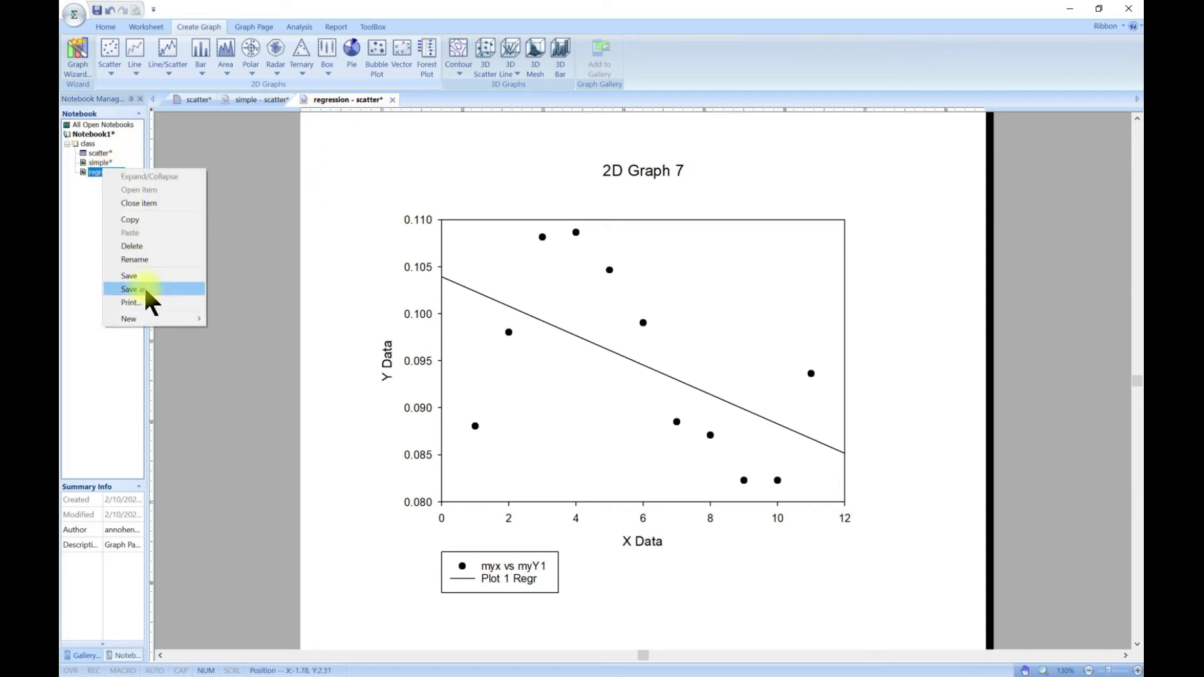
mouse_move(156, 316)
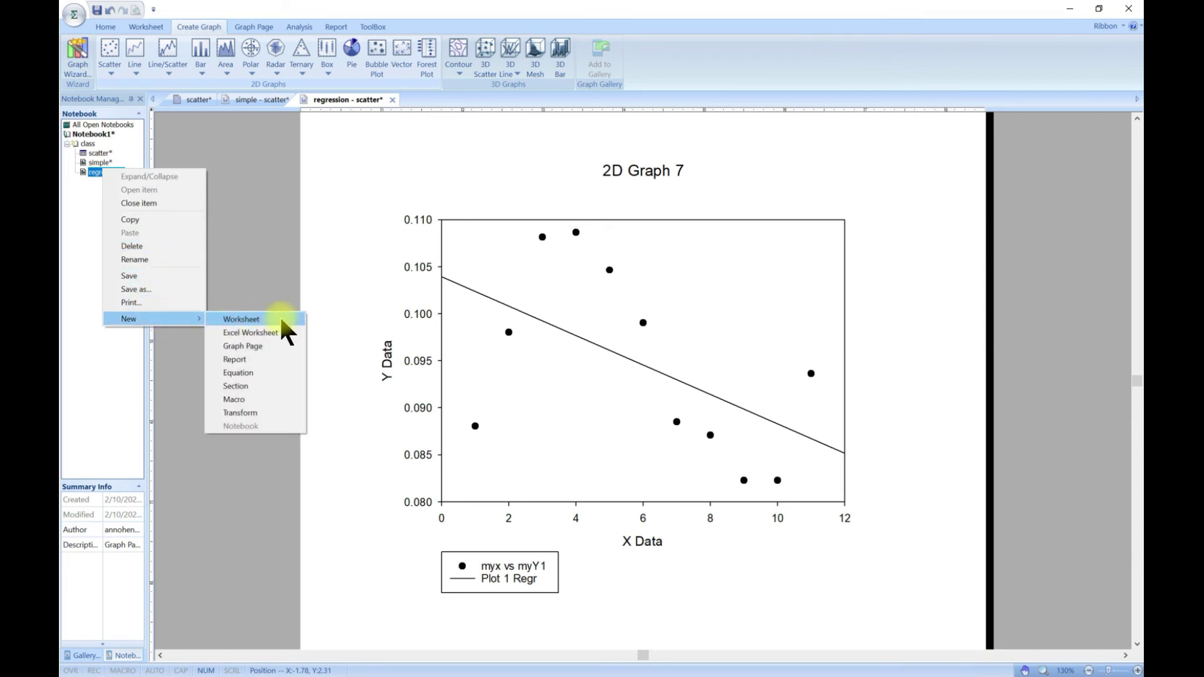
left_click(266, 346)
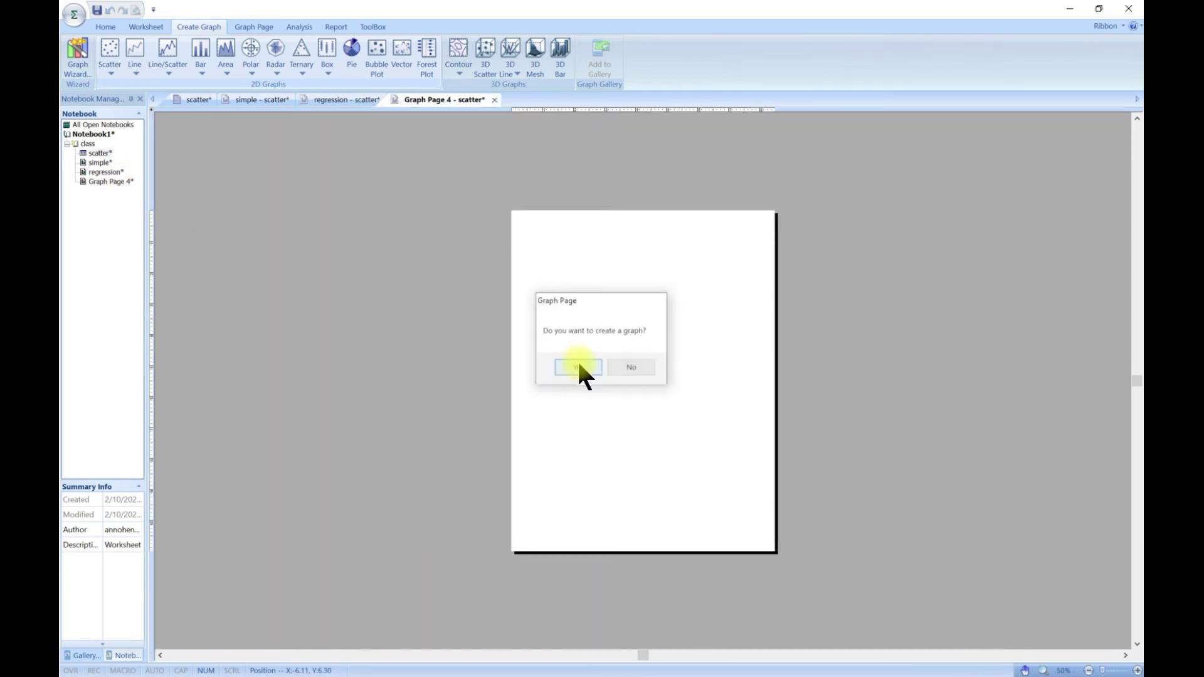
left_click(576, 368)
left_click_drag(629, 528, 527, 279)
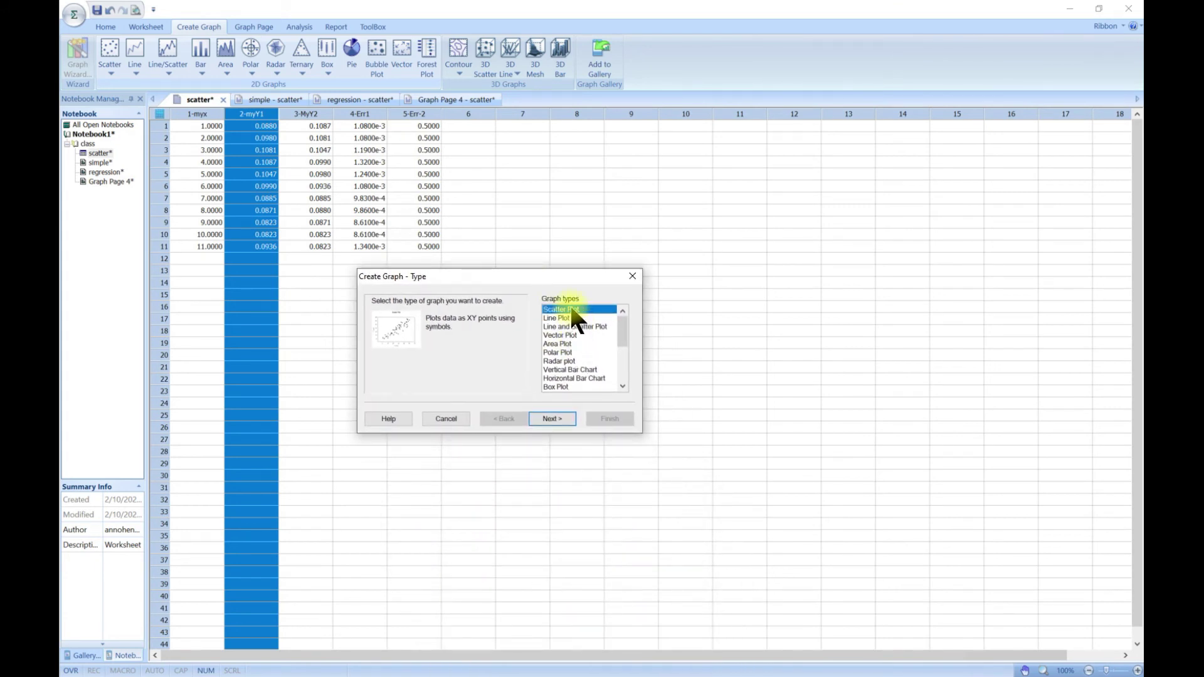
left_click(558, 419)
left_click(564, 328)
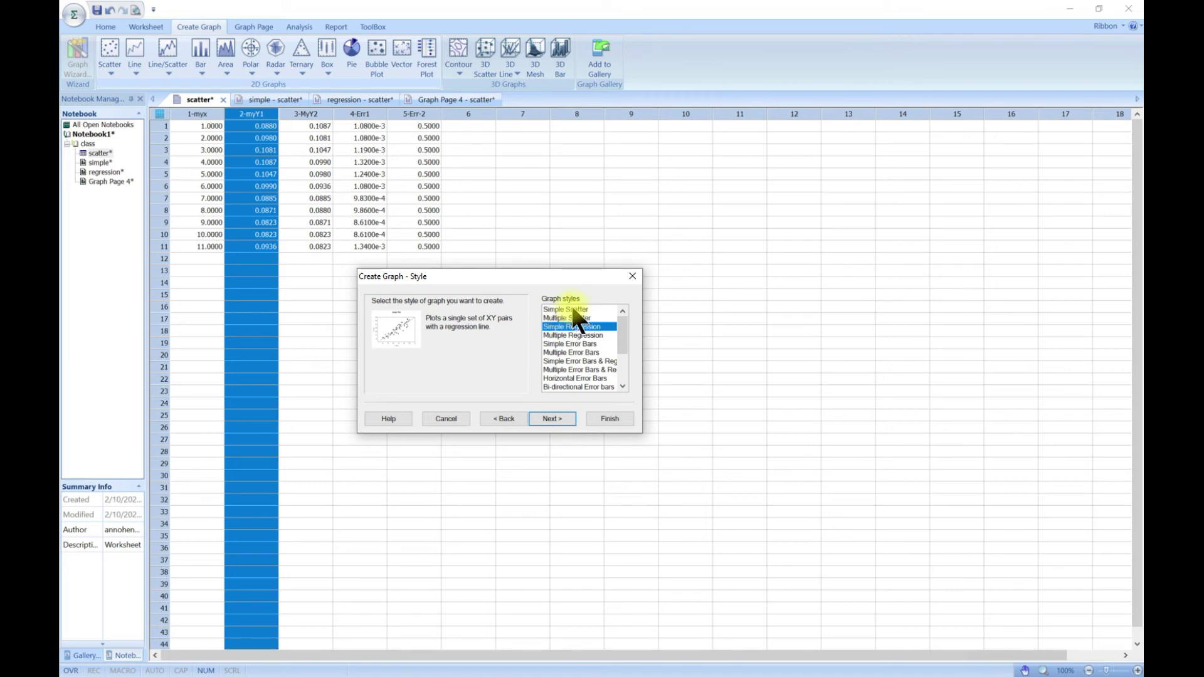
left_click(631, 277)
Step: Start a multiple scatter graph from the scatter graph group
left_click(108, 70)
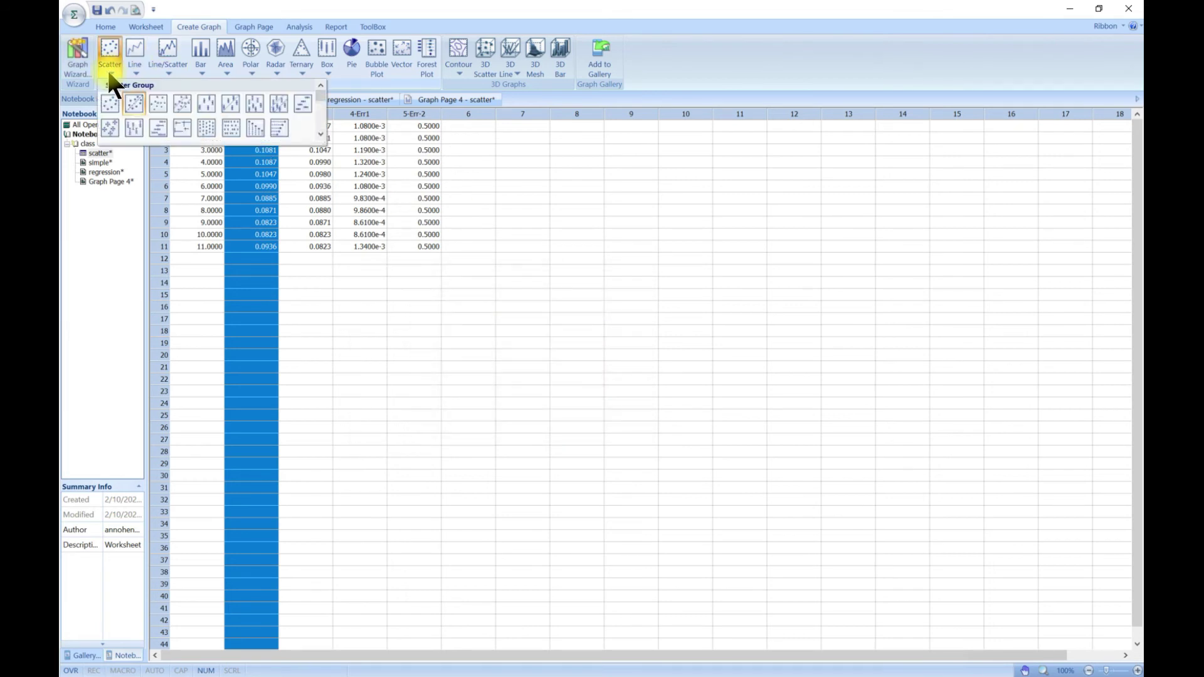
left_click(158, 104)
left_click_drag(552, 534, 462, 232)
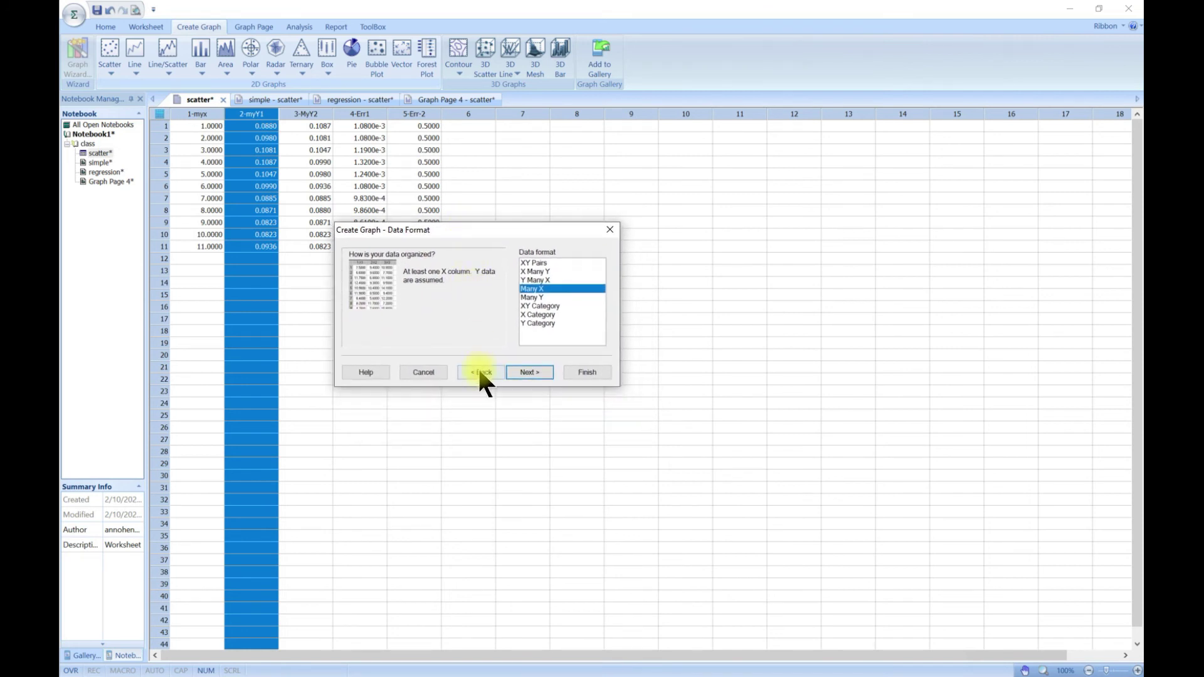
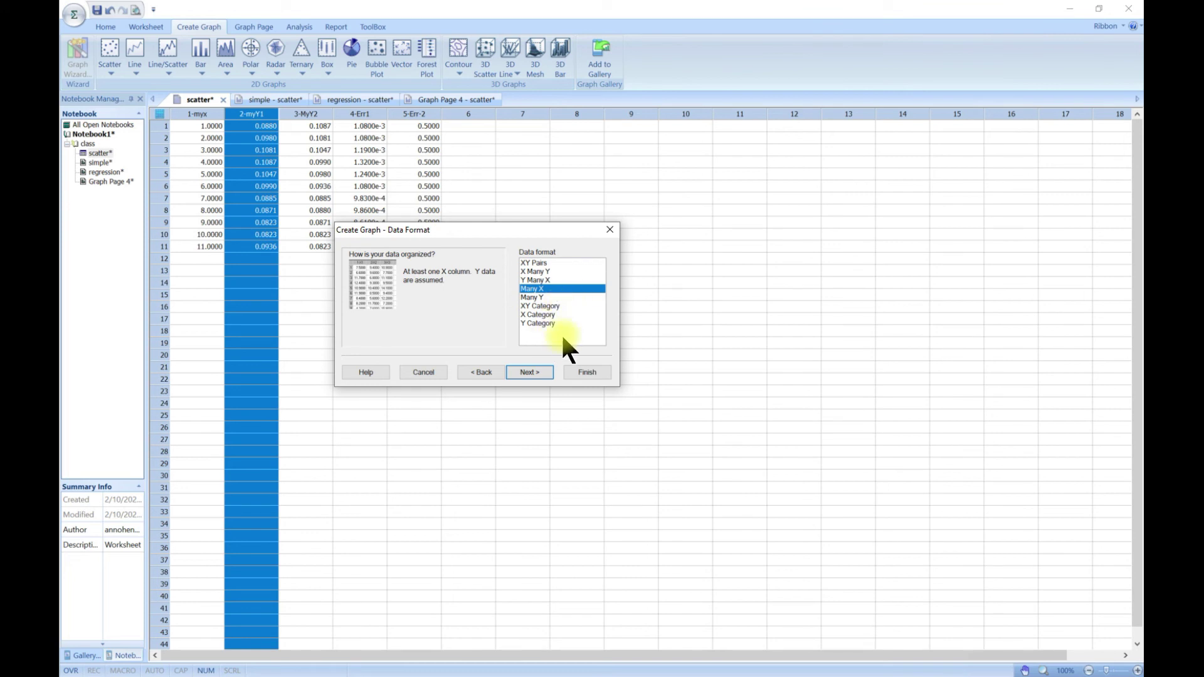
Step: Compare the XY Category, Y Category and XY Pairs descriptions, and set the graph's data format to X Many Y
left_click(555, 305)
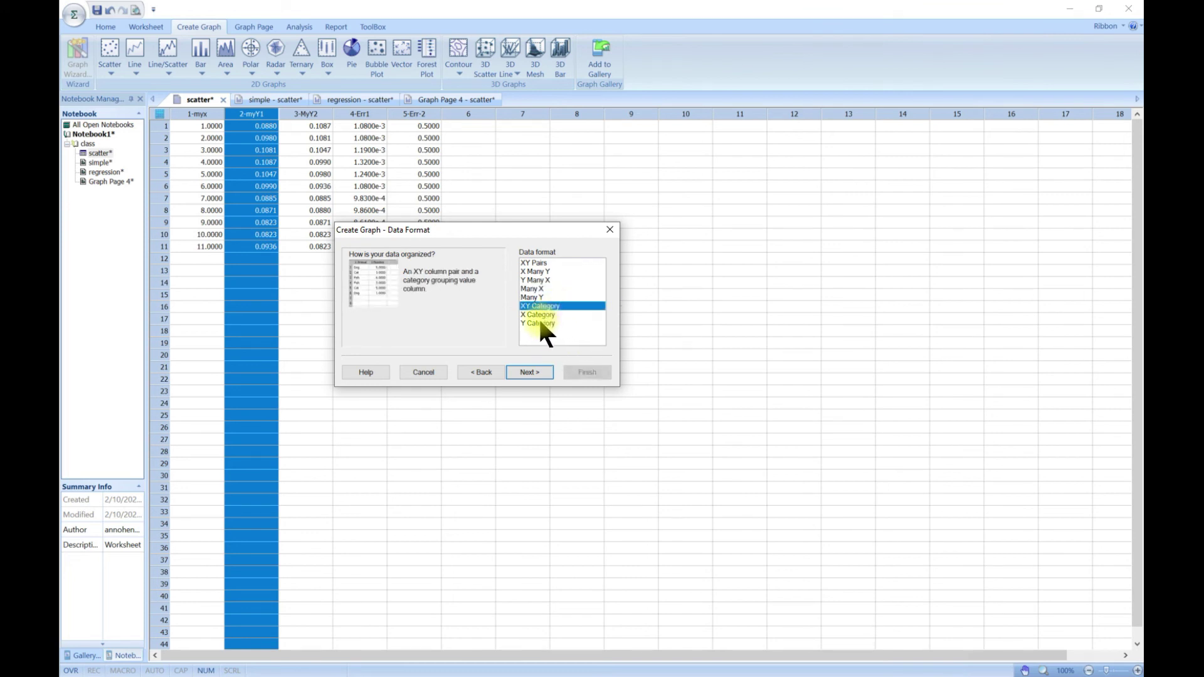
left_click(555, 323)
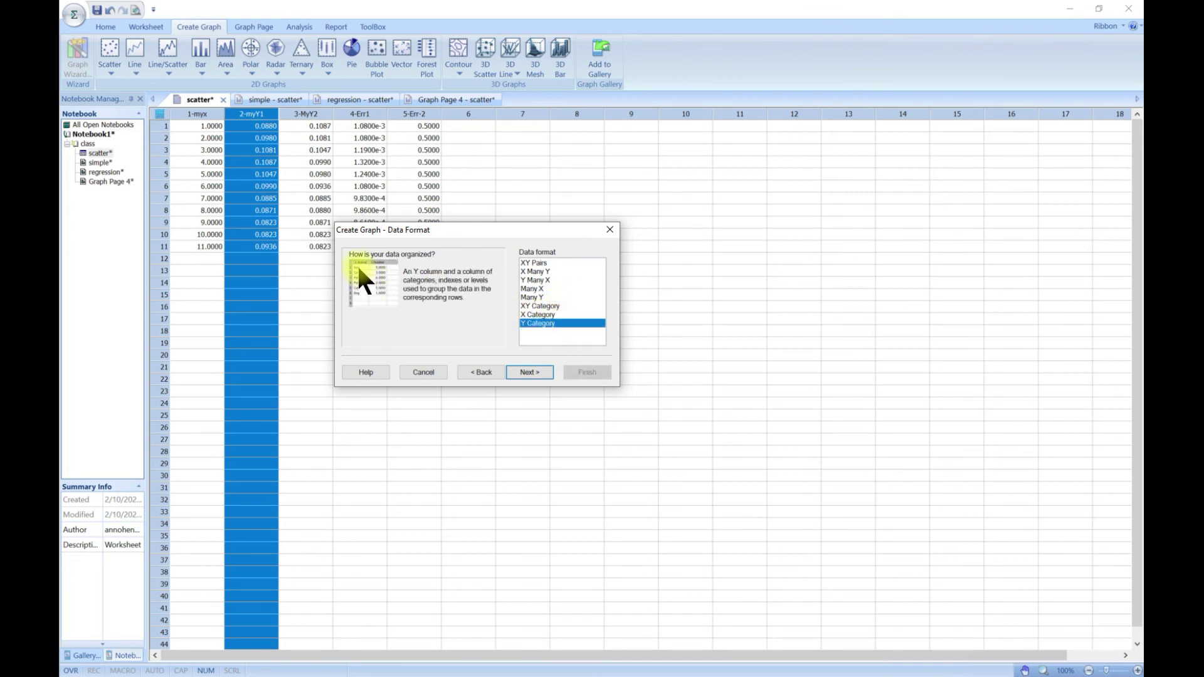
left_click(554, 306)
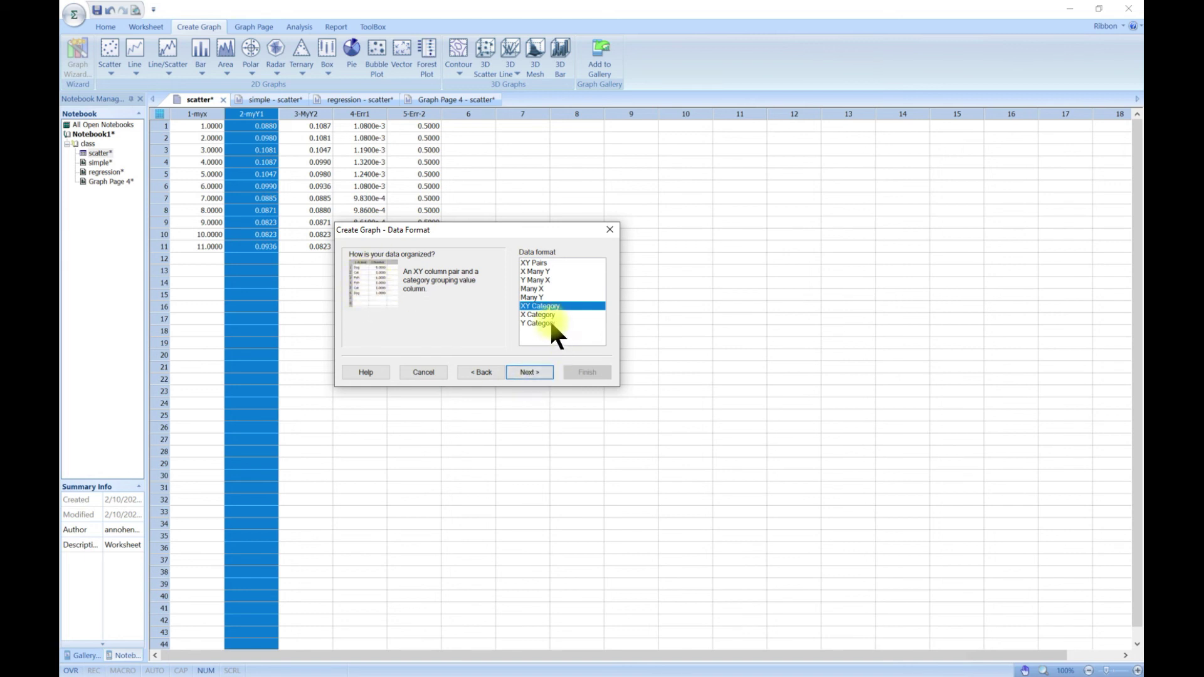
left_click(547, 262)
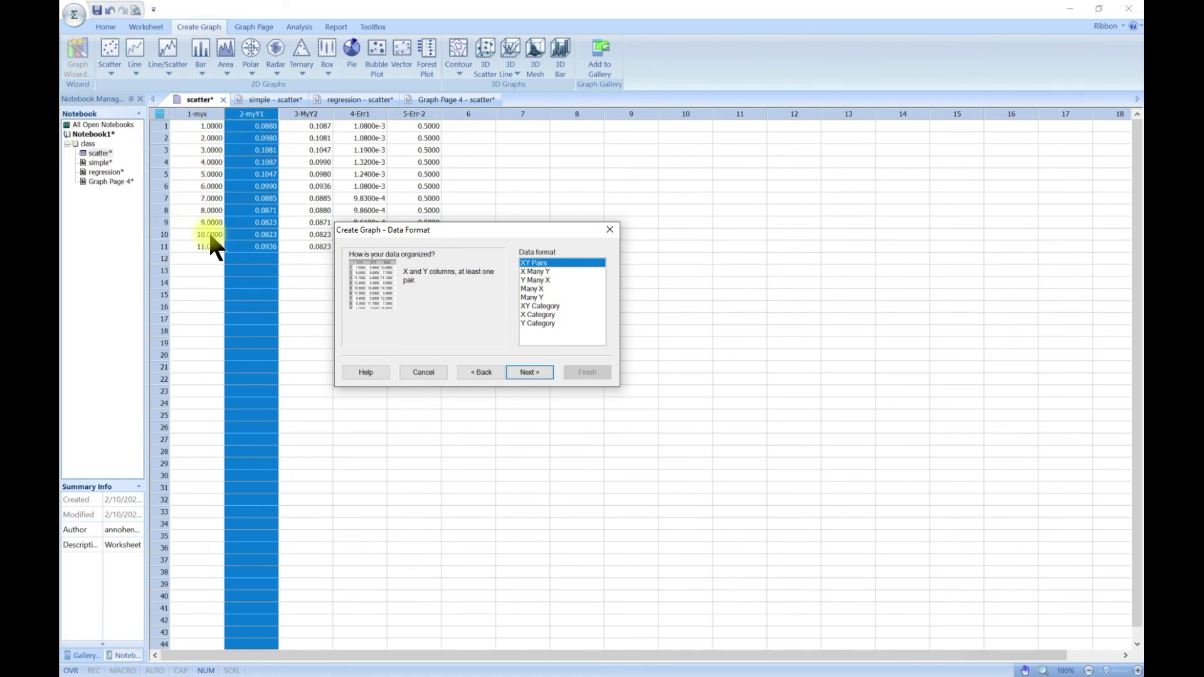
left_click(538, 272)
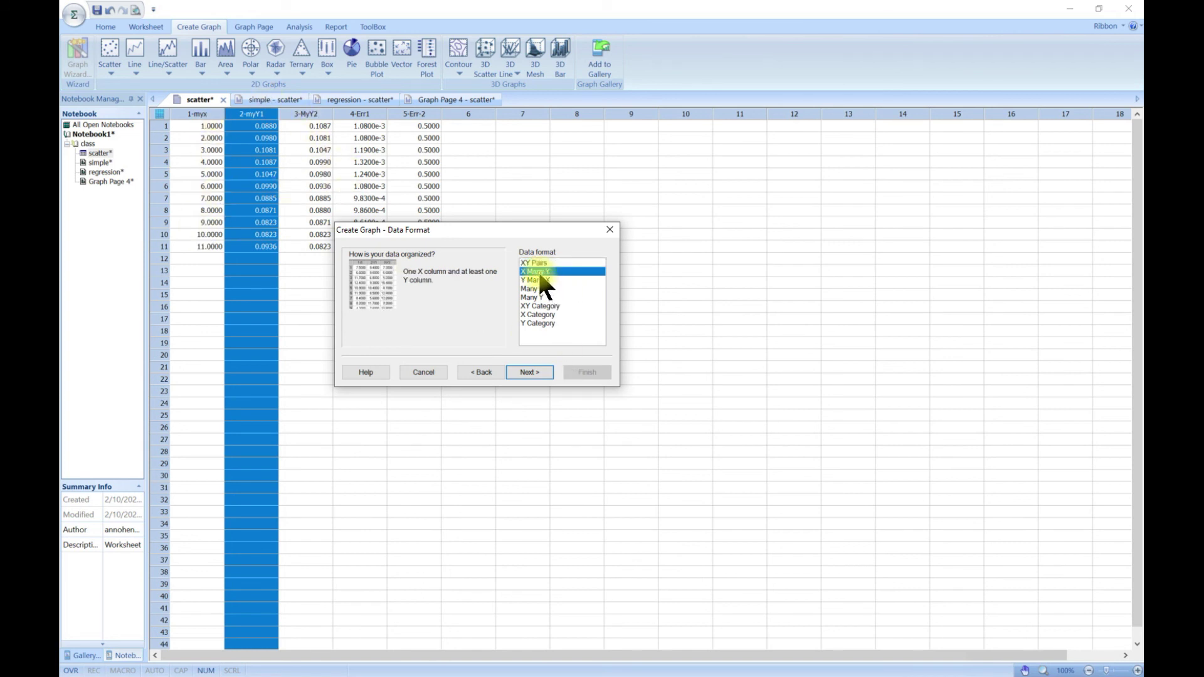
left_click(527, 370)
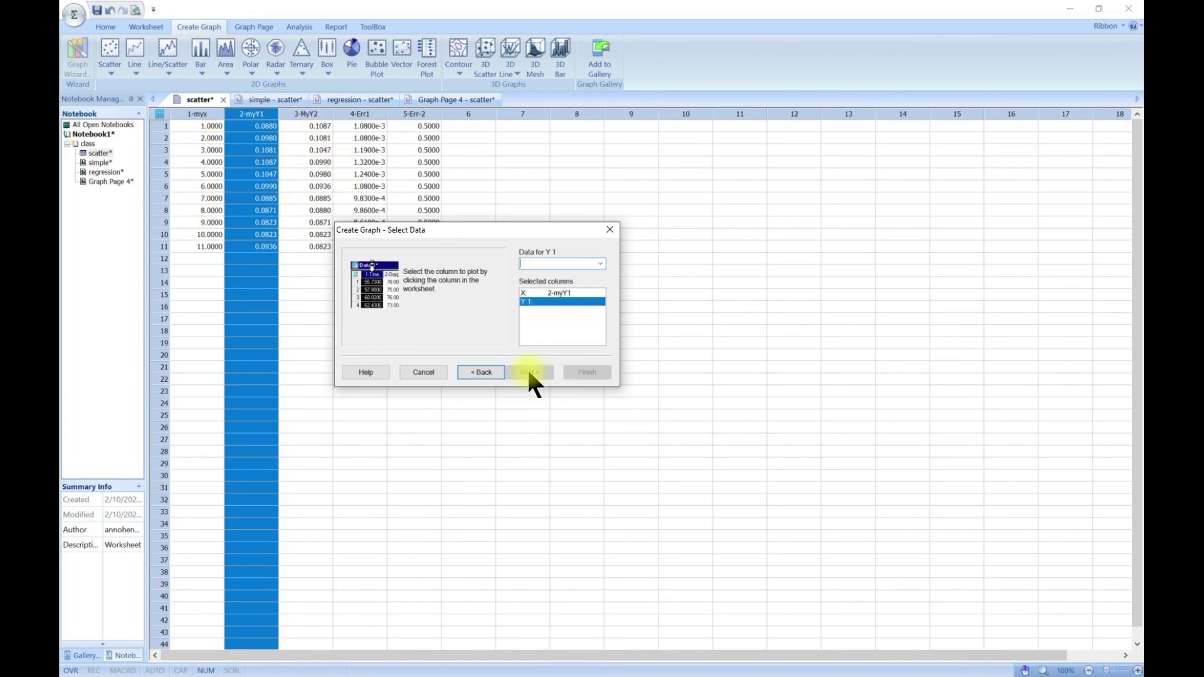
Step: Assign 1-myx to X, 2-myY1 to Y 1 and 3-MyY2 to Y 2, and finish creating the multiple scatter graph
left_click(556, 292)
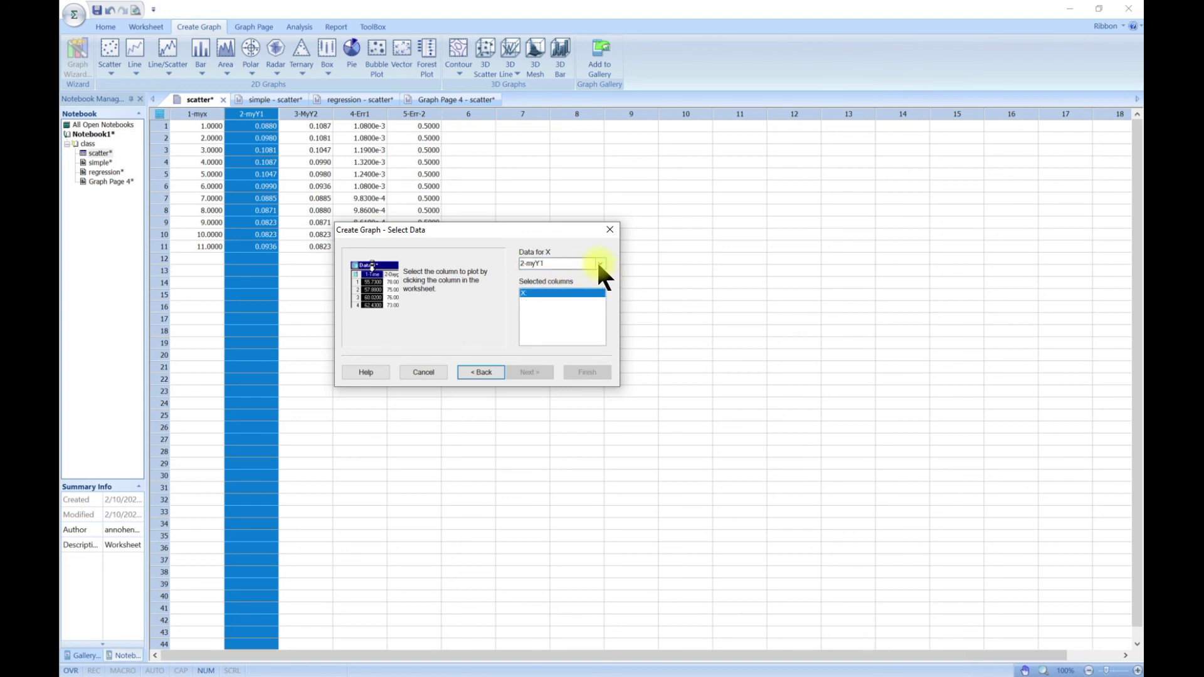
left_click(601, 264)
left_click(573, 274)
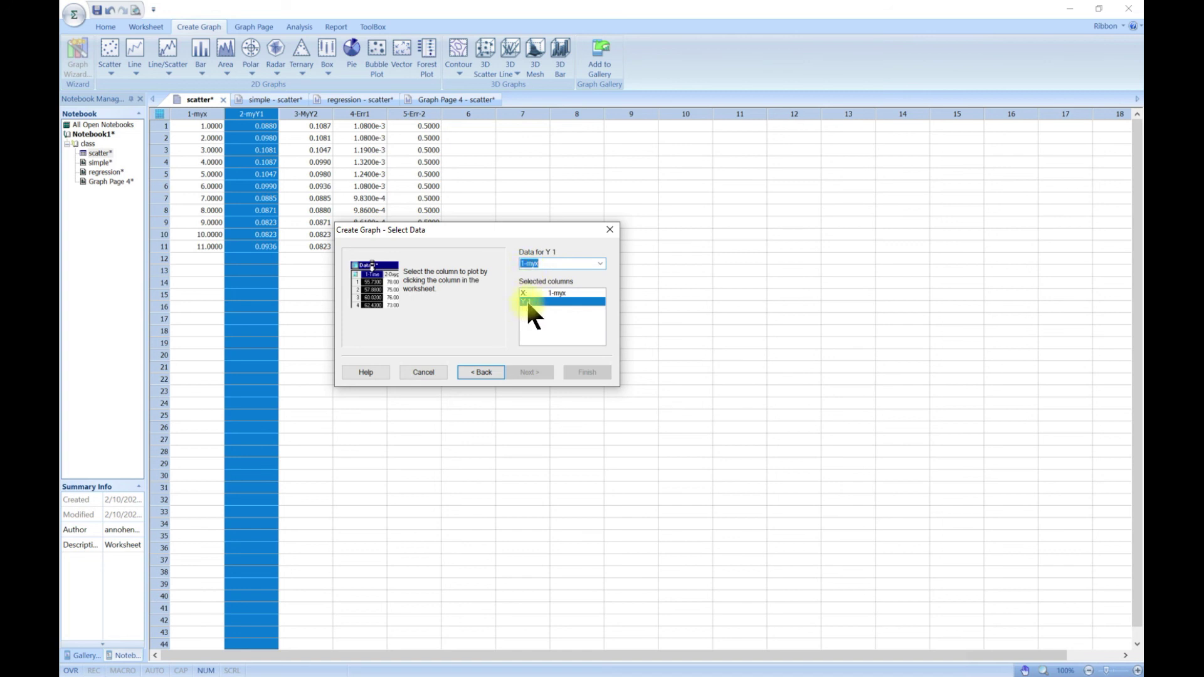
left_click(600, 263)
left_click(574, 284)
left_click(601, 263)
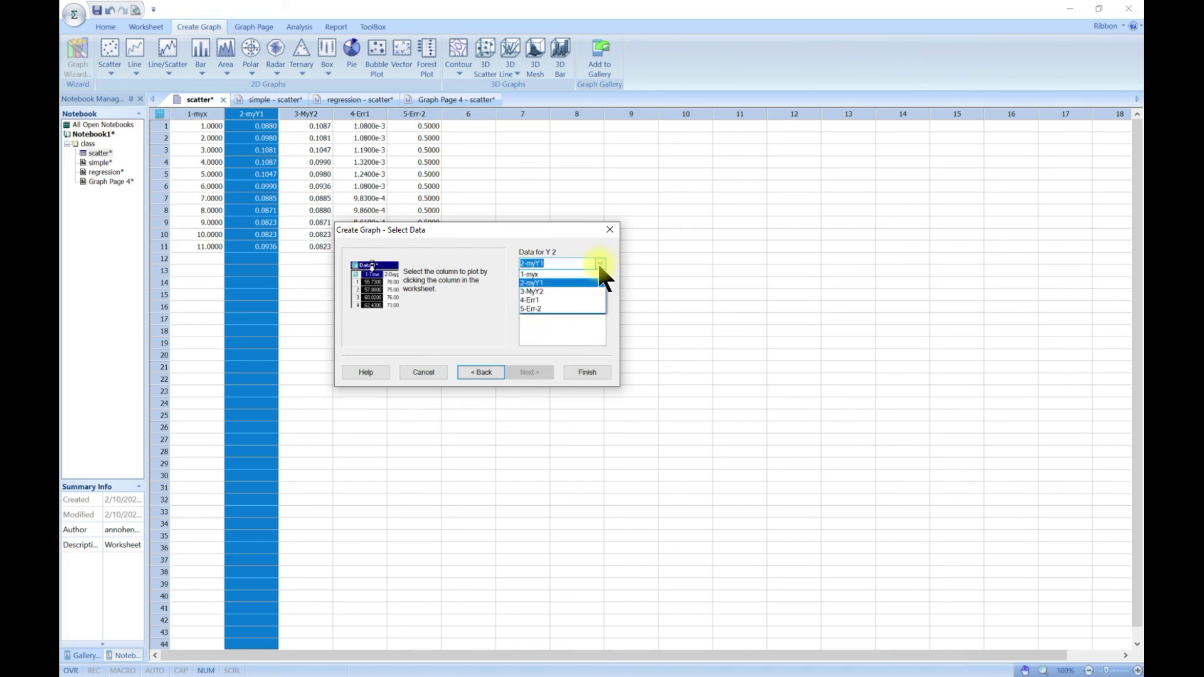
left_click(577, 288)
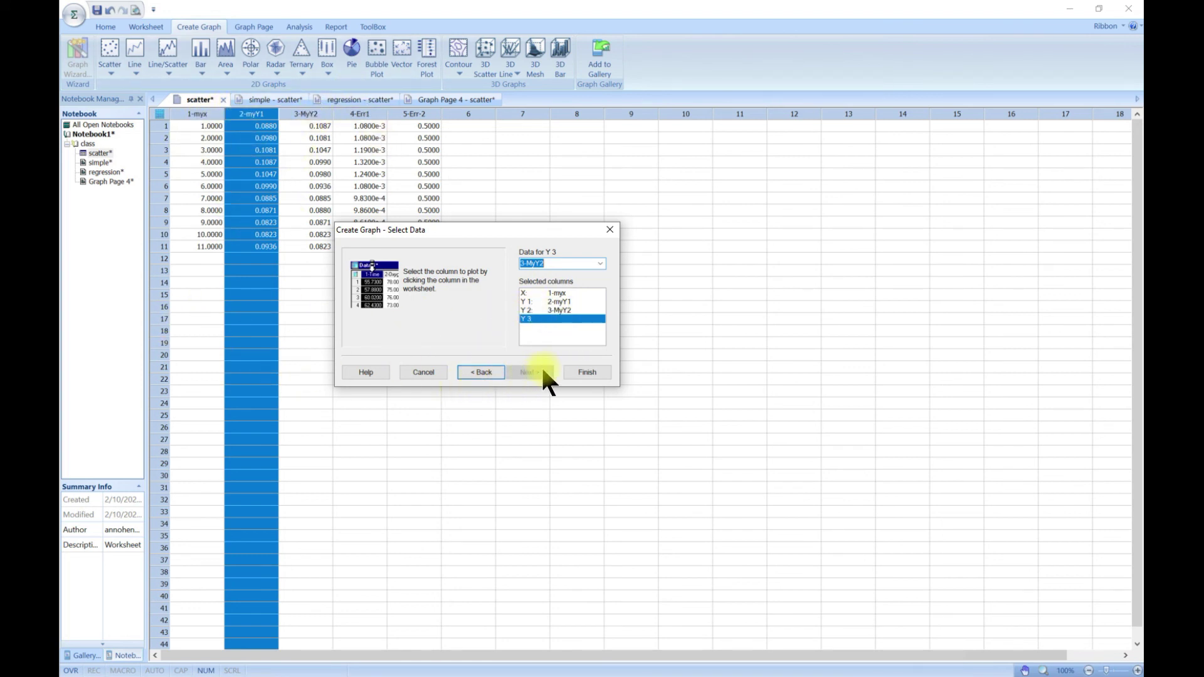
left_click(591, 372)
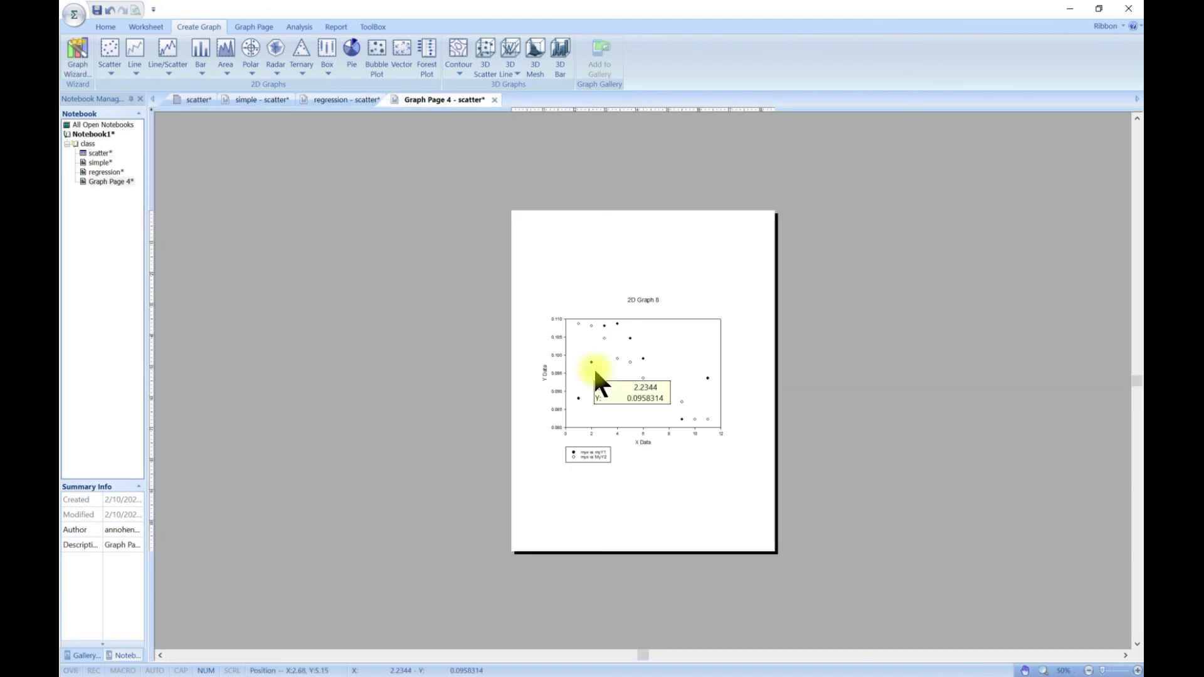
Step: Move the multiple scatter graph's legend into the empty upper-right area inside the plot frame
scroll(612, 436, "up", 5)
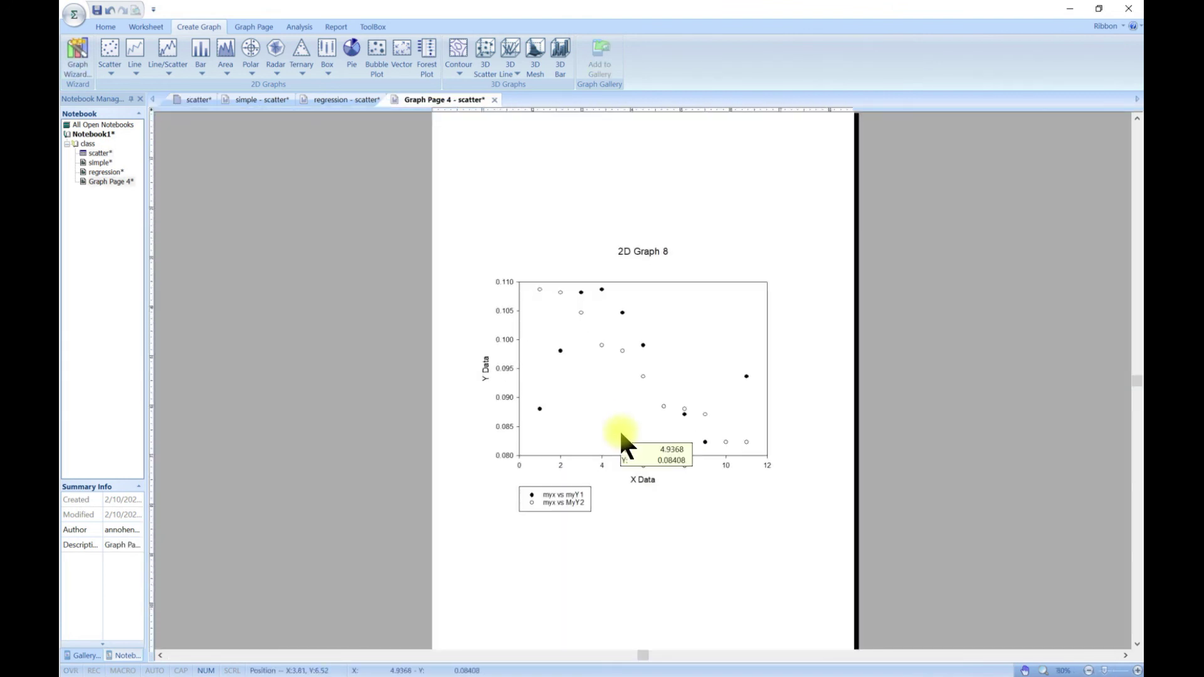
scroll(619, 429, "up", 3)
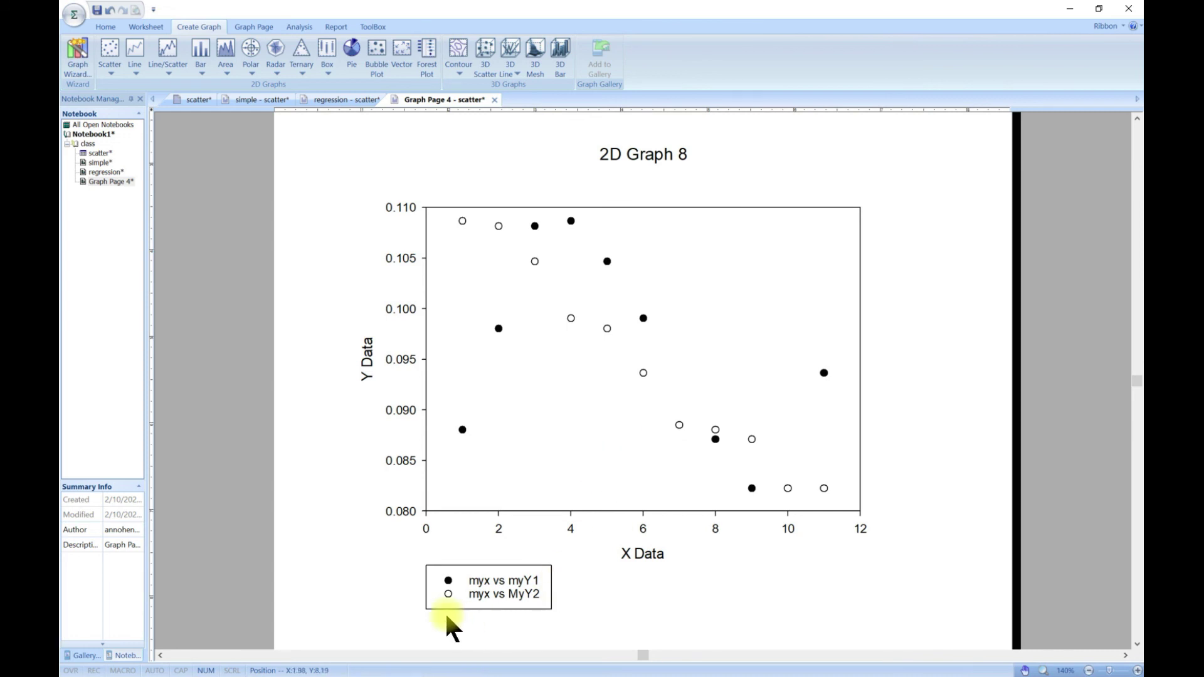
left_click(464, 582)
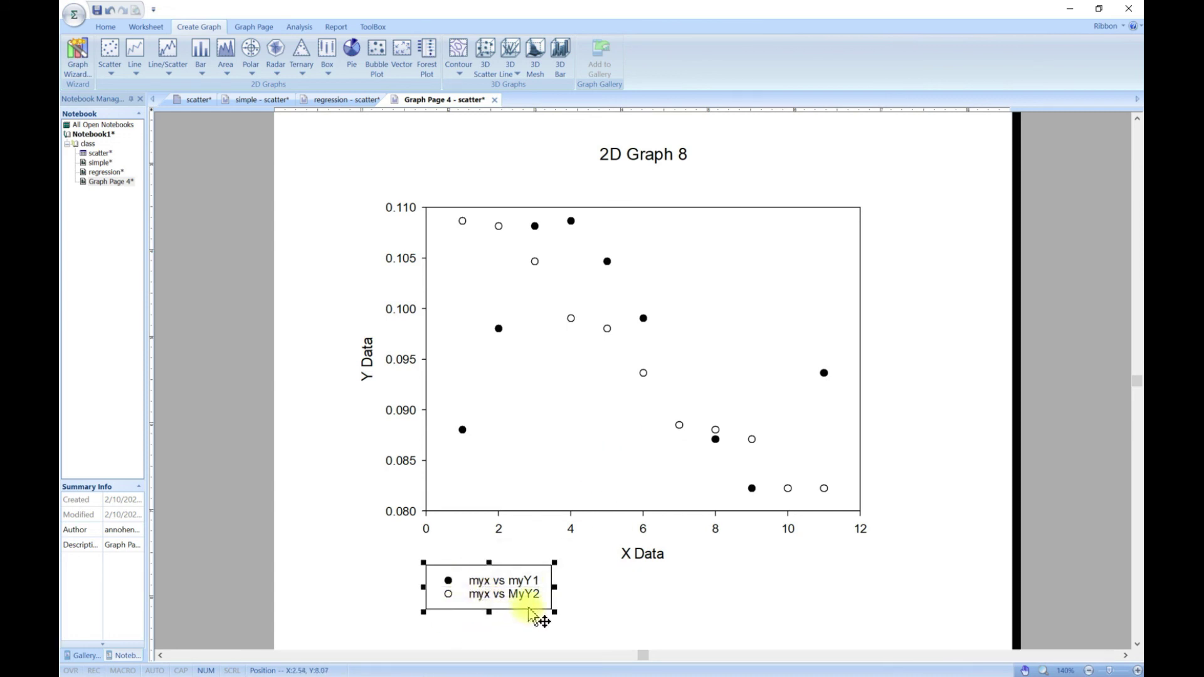
left_click_drag(532, 608, 790, 267)
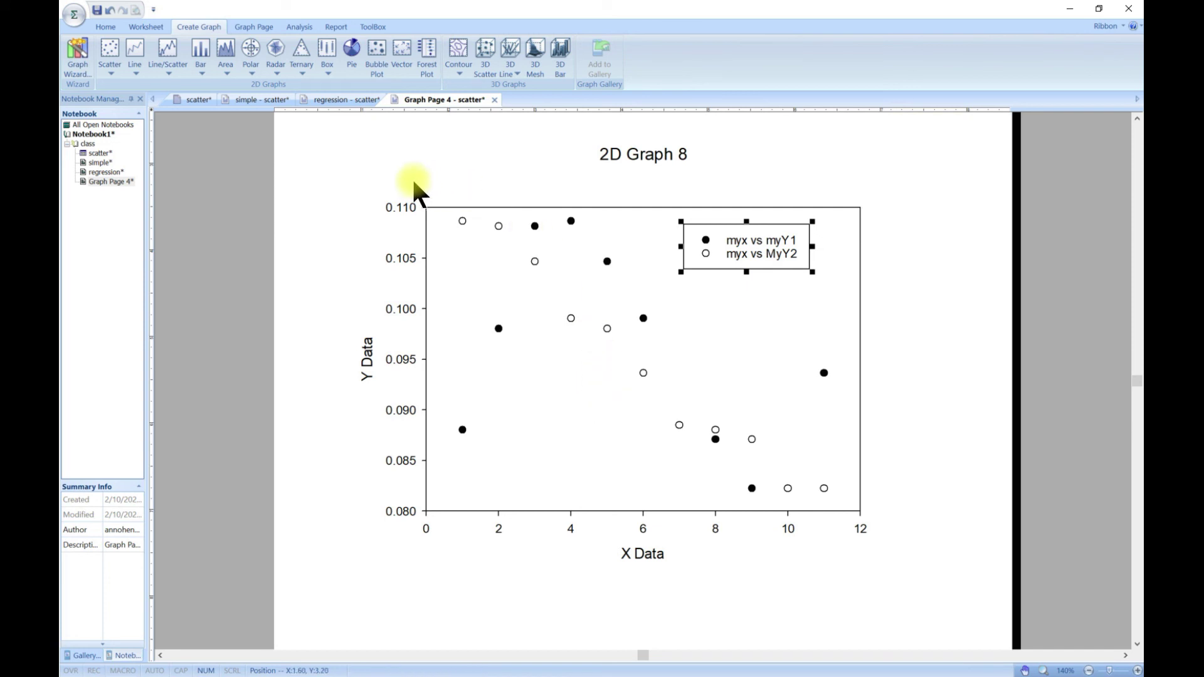
left_click(114, 70)
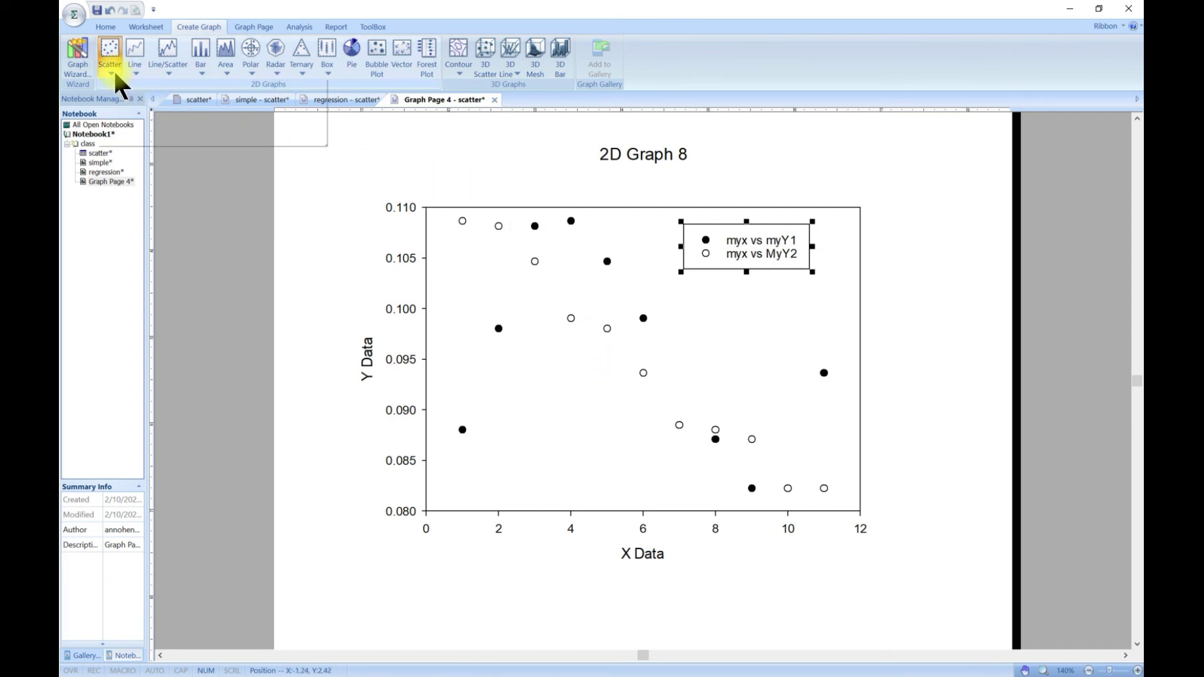
left_click(73, 54)
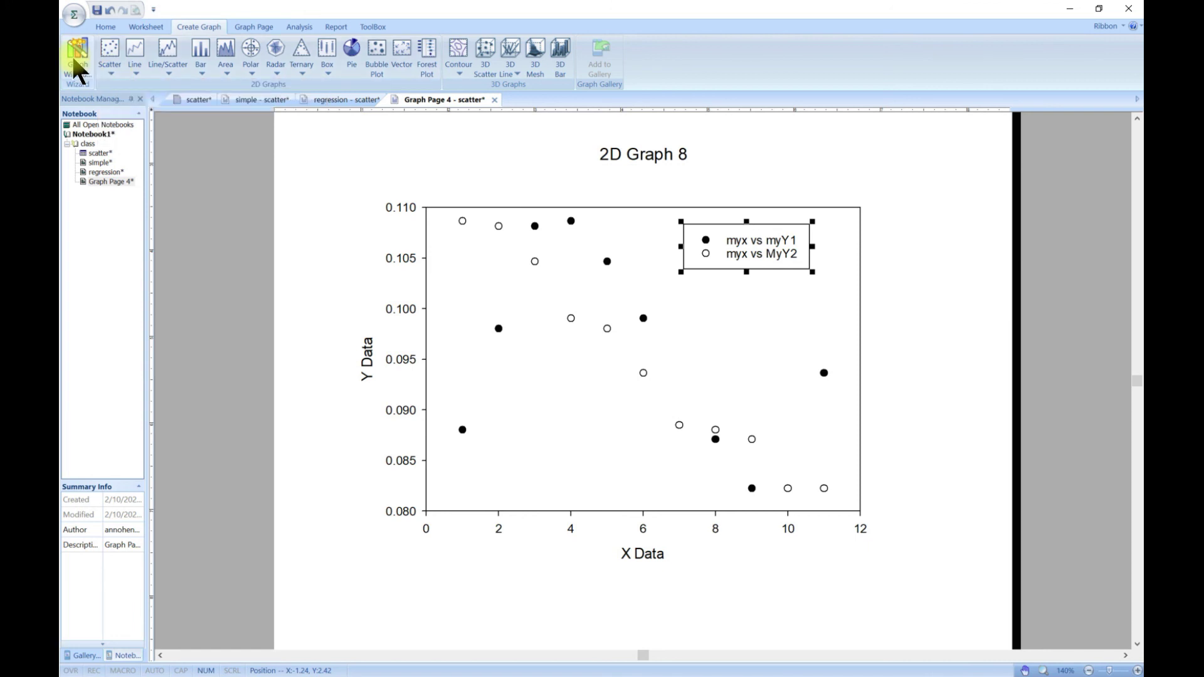
left_click_drag(586, 516, 543, 303)
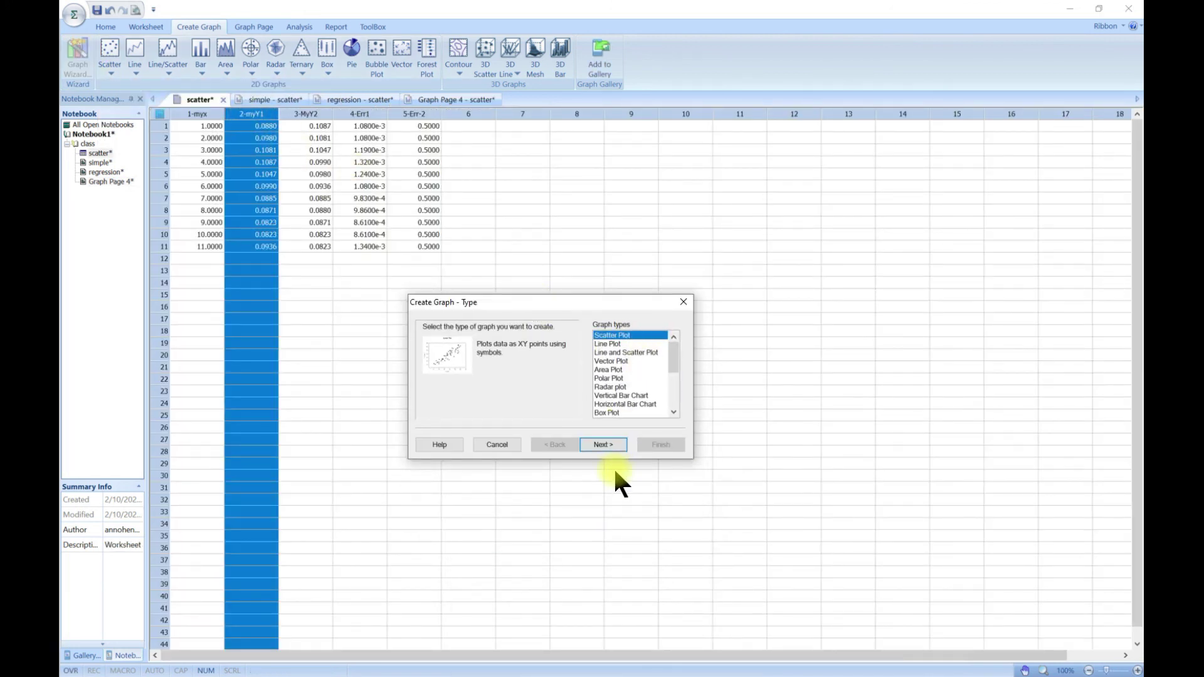
left_click(601, 443)
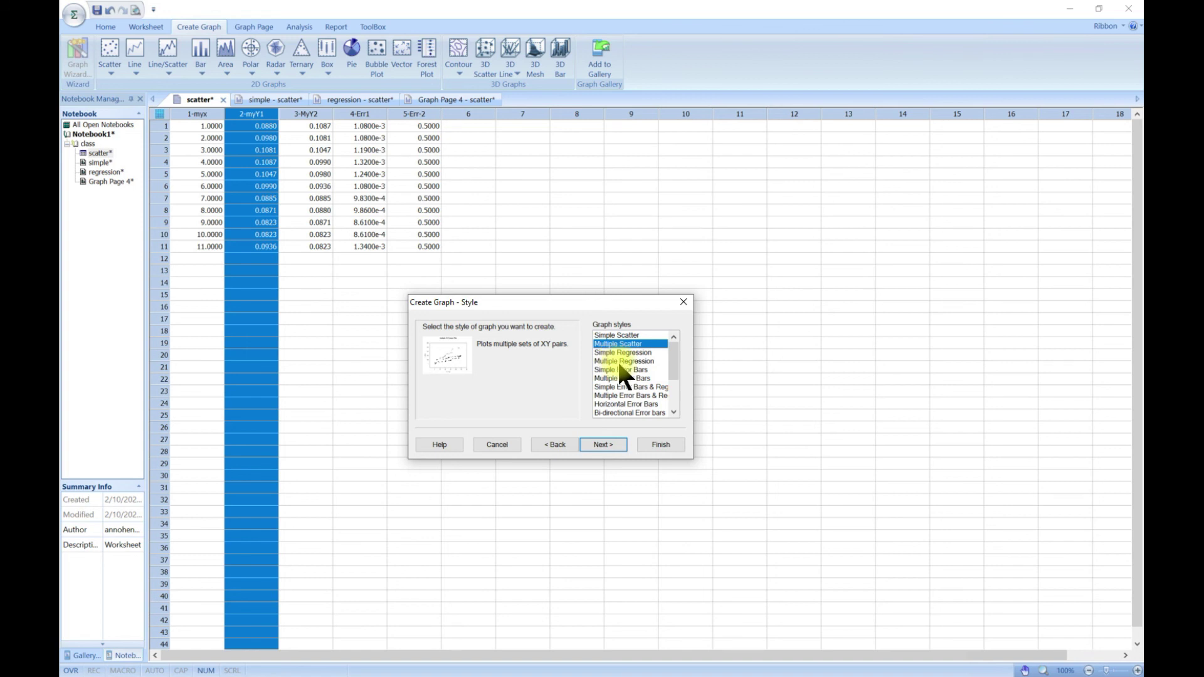
left_click(619, 363)
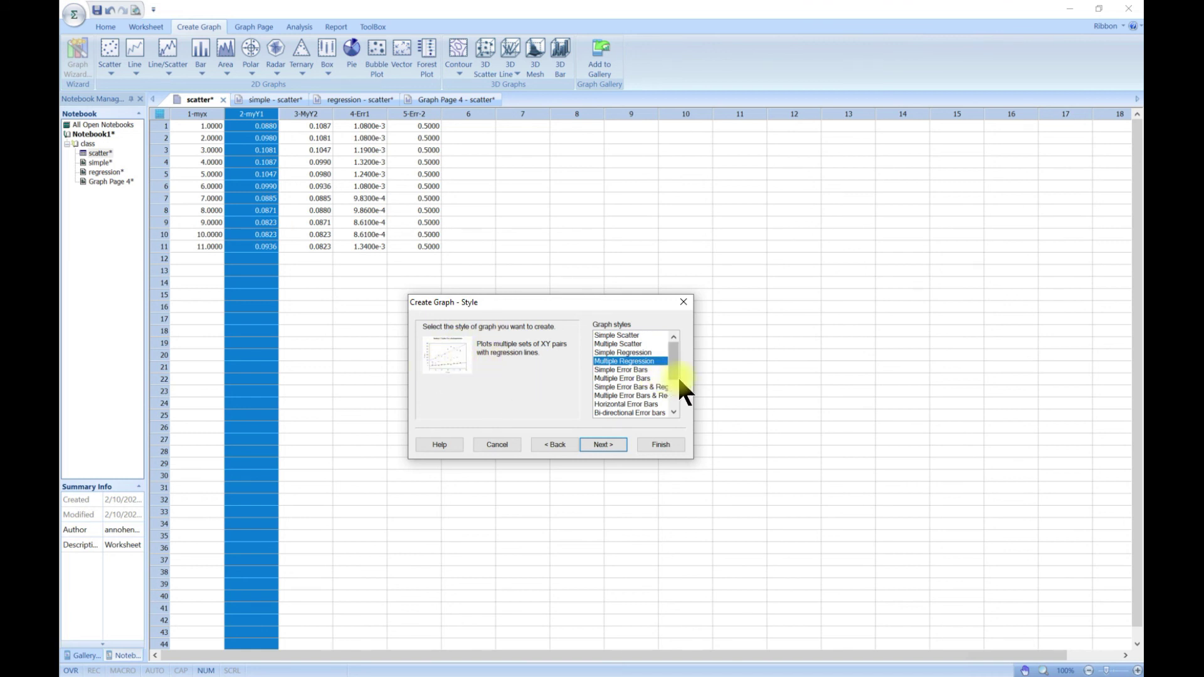
left_click(683, 301)
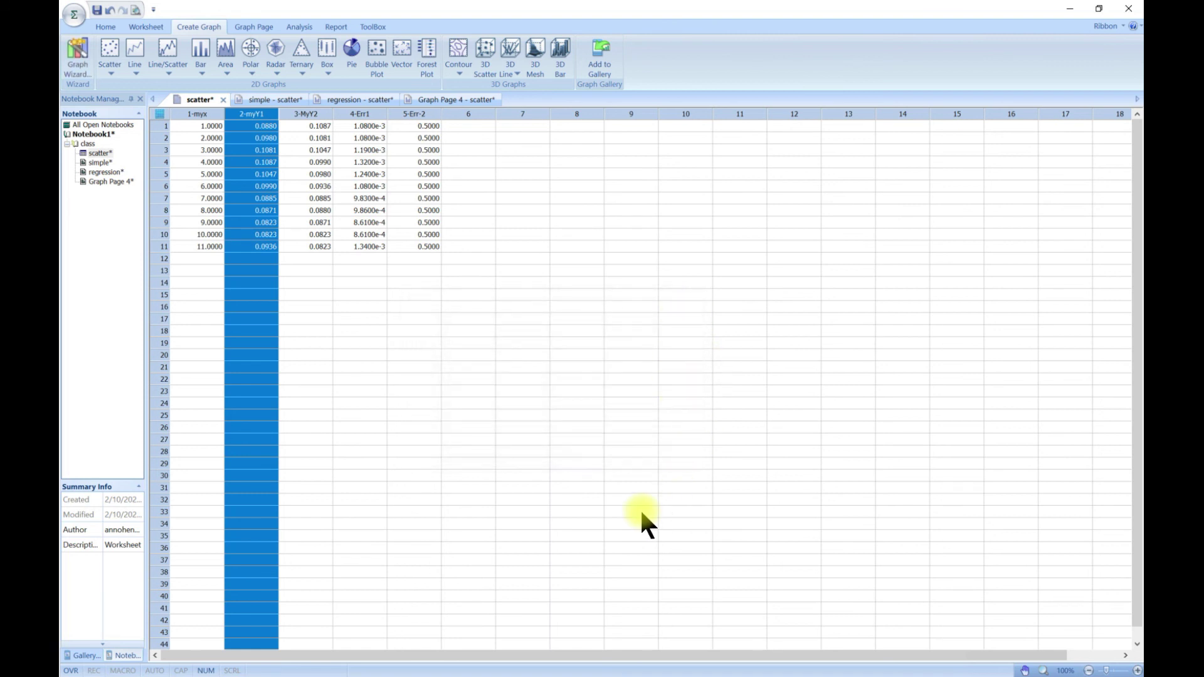
Step: Start a multiple scatter graph with regression lines
left_click(111, 69)
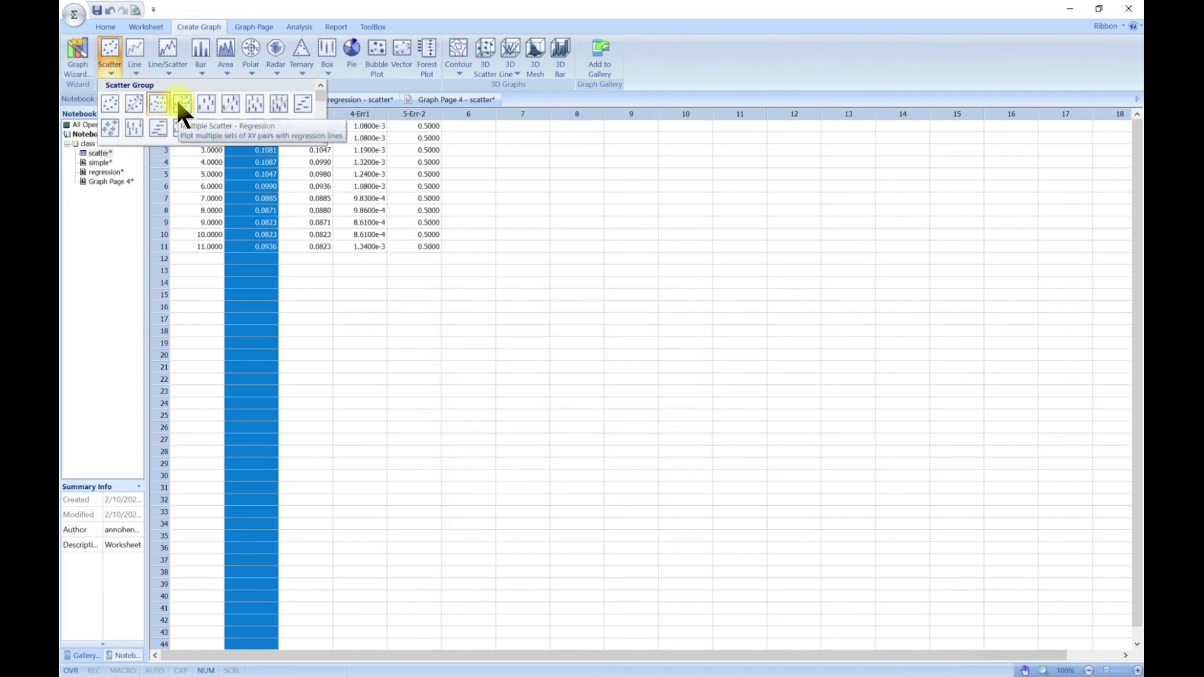